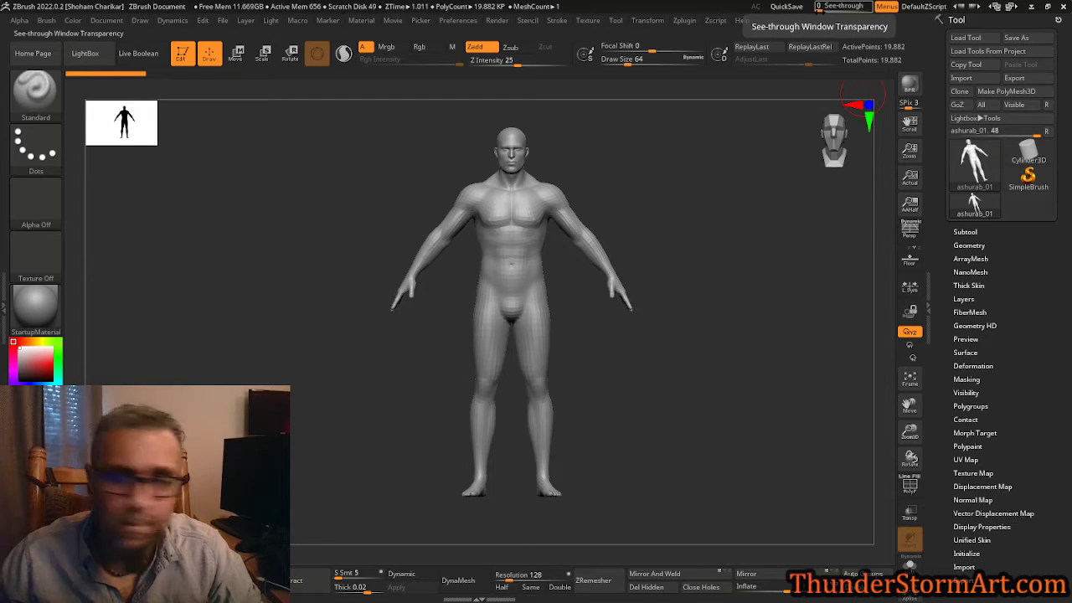
Set the window's See-through transparency to 33 so the reference drawing shows behind the figure.
mouse_move(836, 7)
mouse_down()
mouse_move(878, 15)
mouse_move(816, 7)
mouse_move(865, 10)
mouse_move(844, 6)
mouse_up()
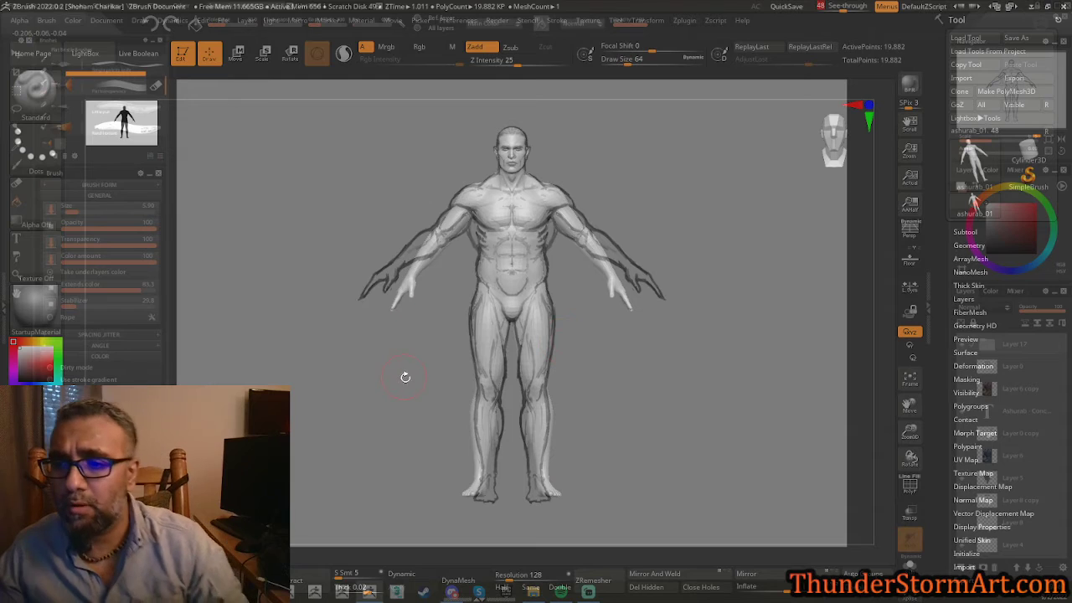
click(825, 7)
click(842, 7)
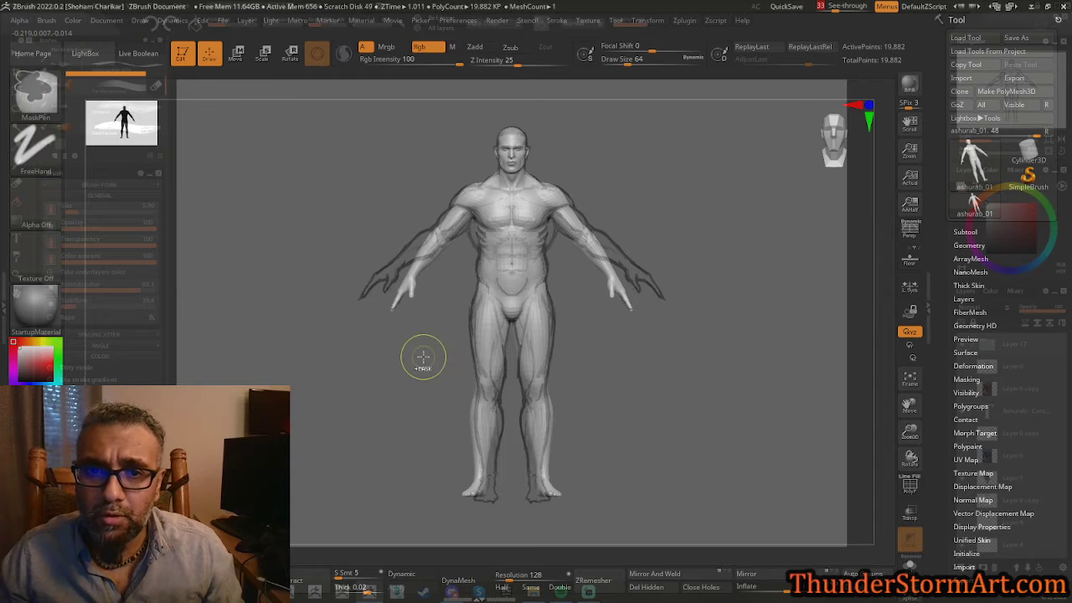
Choose MaskRect as the masking brush.
ctrl+click(40, 105)
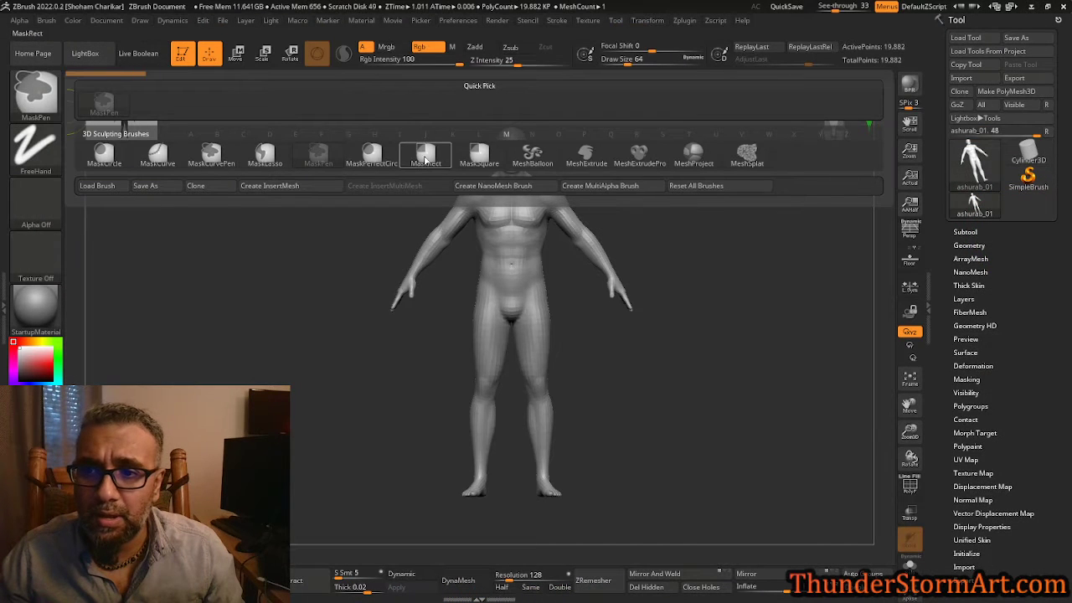
mouse_move(425, 157)
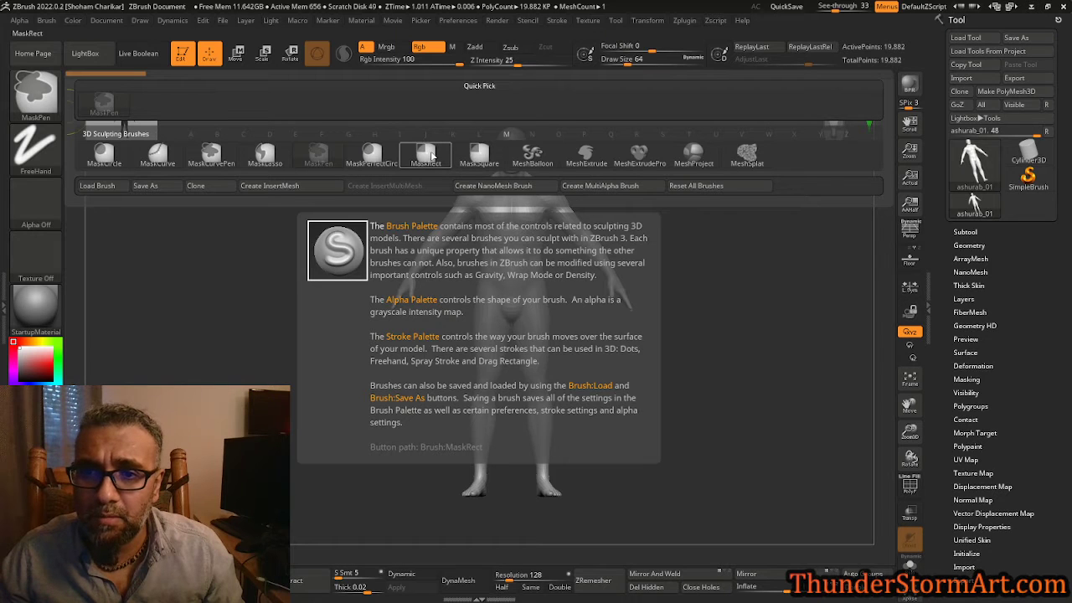
click(431, 154)
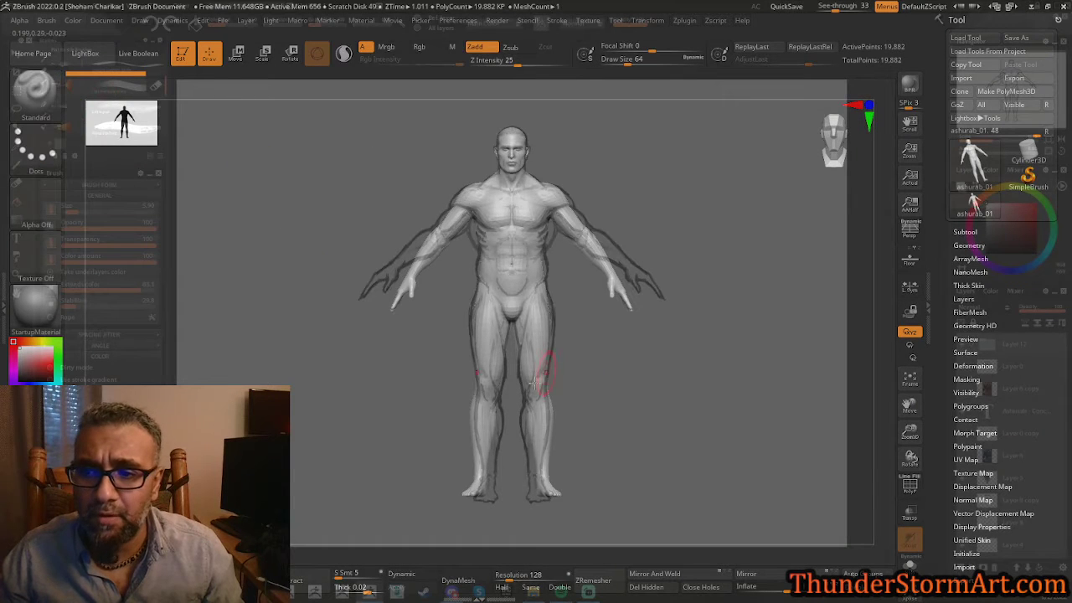
Switch the masking brush to MaskPen.
key(ctrl)
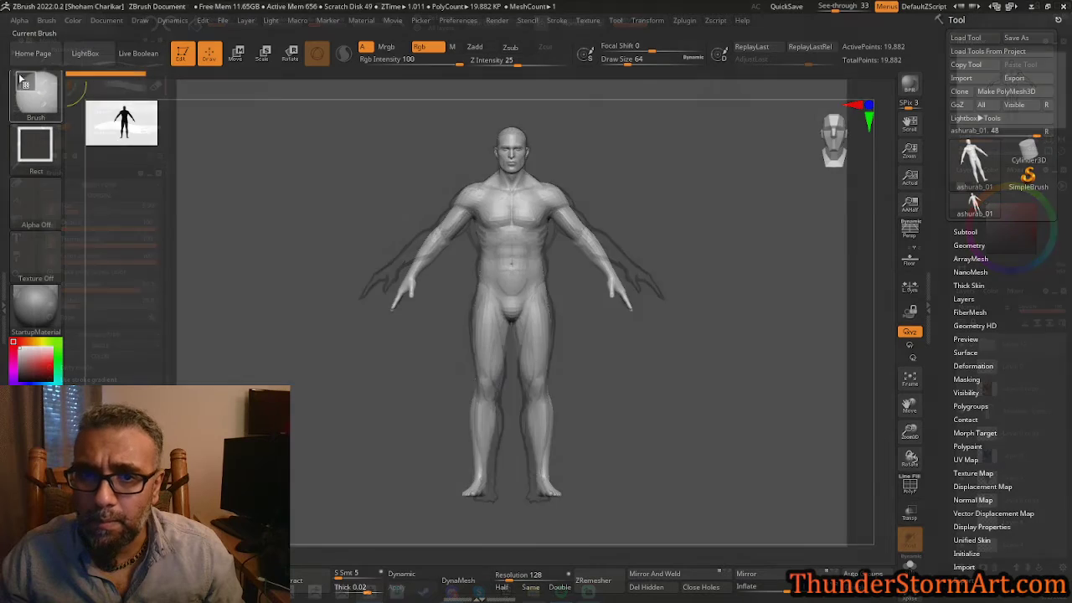
ctrl+click(21, 79)
click(329, 162)
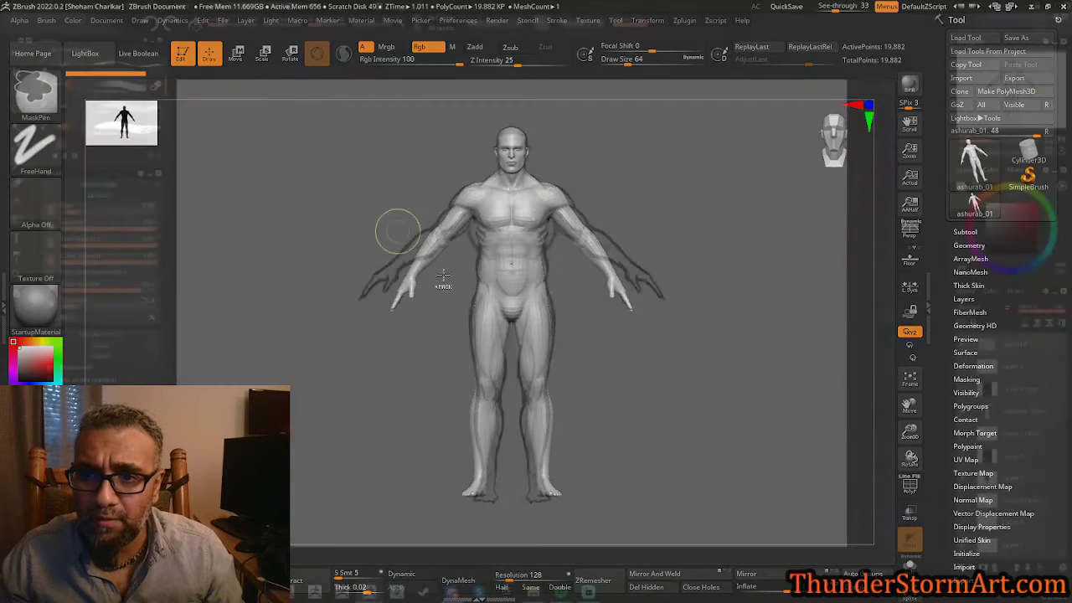
Try freehand masking strokes around the figure's thighs with the MaskPen brush.
mouse_move(402, 339)
ctrl+mouse_down()
mouse_move(628, 463)
mouse_move(400, 390)
ctrl+mouse_up()
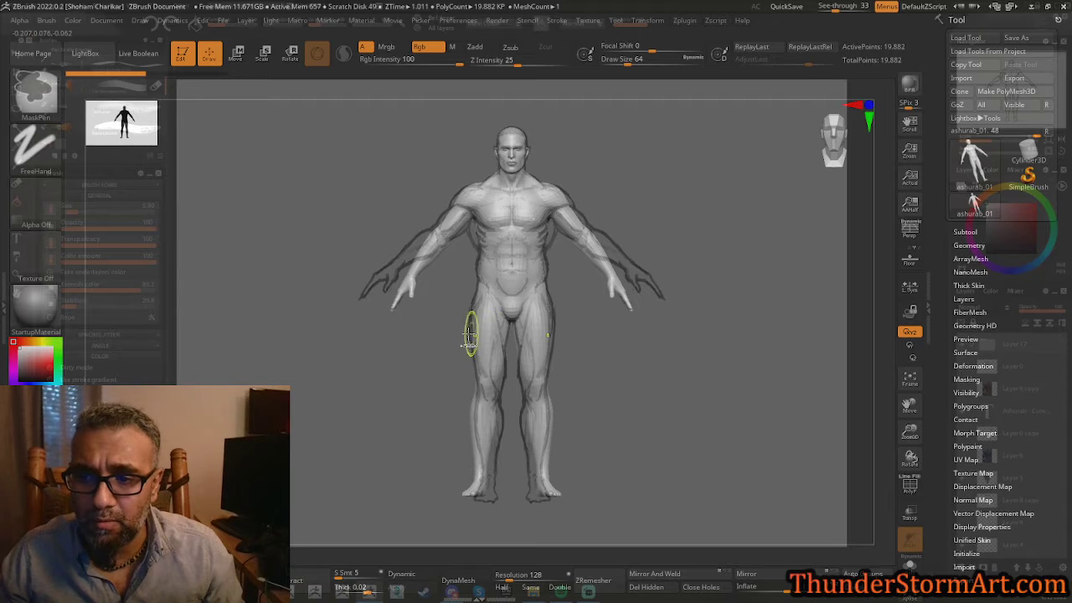
mouse_move(469, 333)
ctrl+mouse_down()
mouse_move(478, 266)
mouse_move(438, 336)
ctrl+mouse_up()
mouse_move(510, 302)
ctrl+mouse_down()
mouse_move(502, 186)
mouse_move(495, 376)
mouse_move(532, 400)
ctrl+mouse_up()
ctrl+click(713, 446)
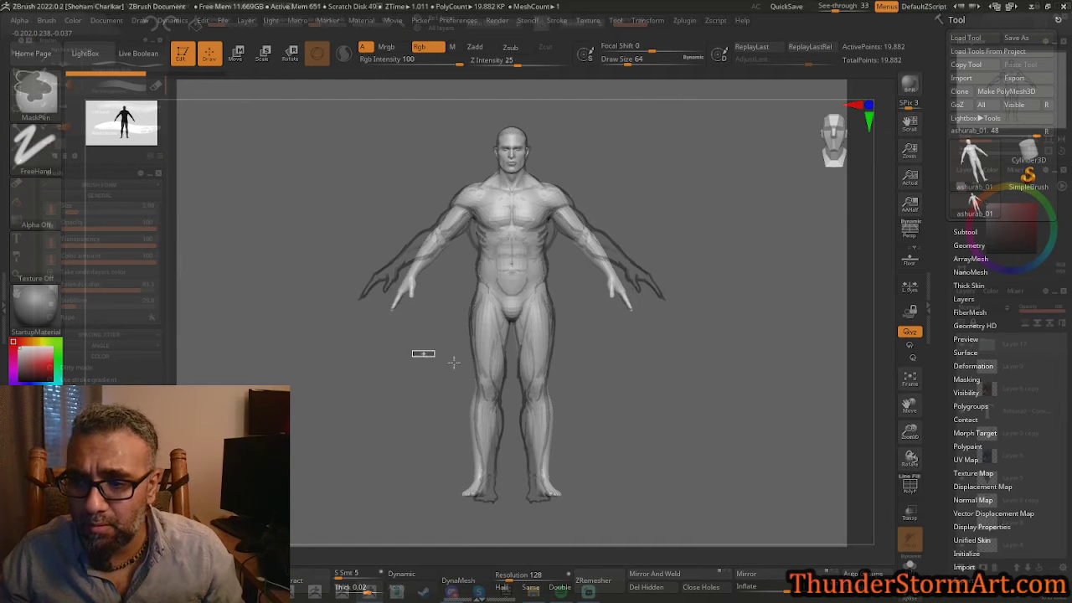
Mask both legs from mid-thigh down to the feet with a rectangle and invert the mask.
ctrl+drag(412, 353, 648, 518)
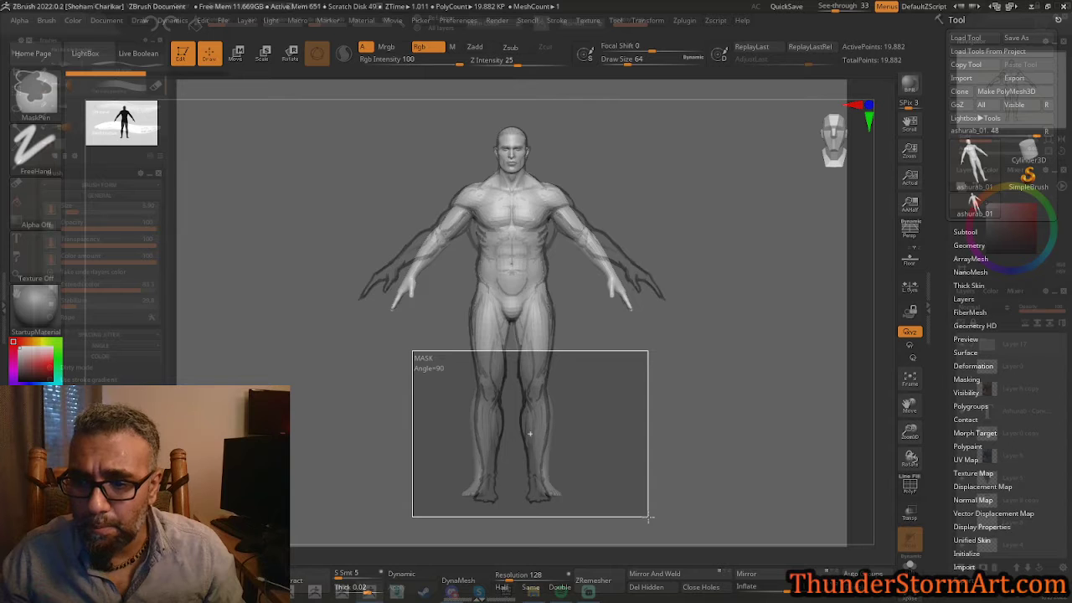
mouse_move(649, 518)
ctrl+mouse_down()
mouse_move(661, 510)
mouse_move(633, 518)
ctrl+mouse_up()
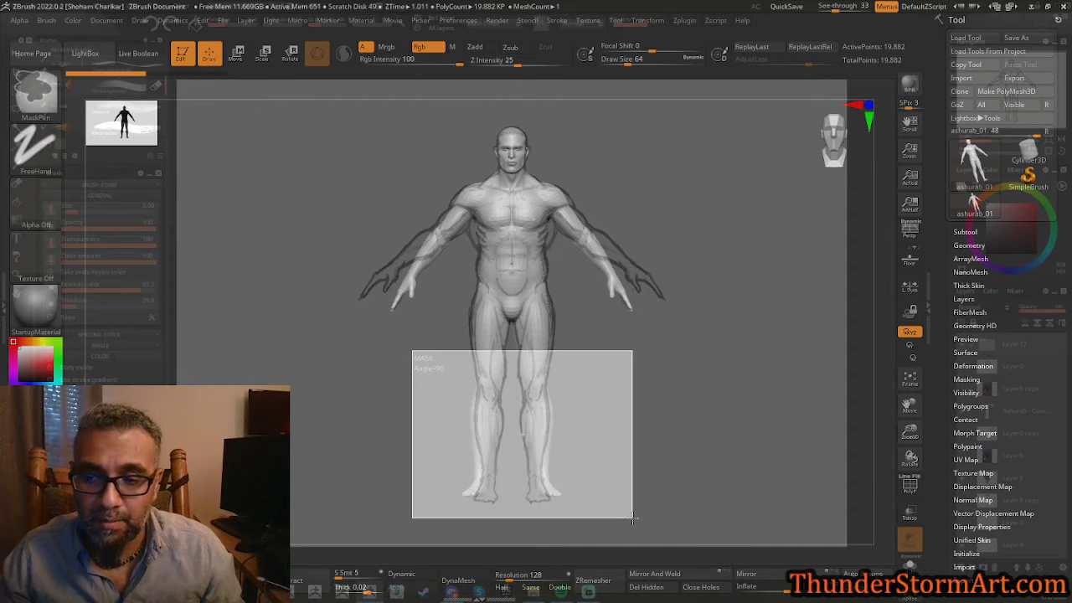
ctrl+drag(633, 518, 633, 518)
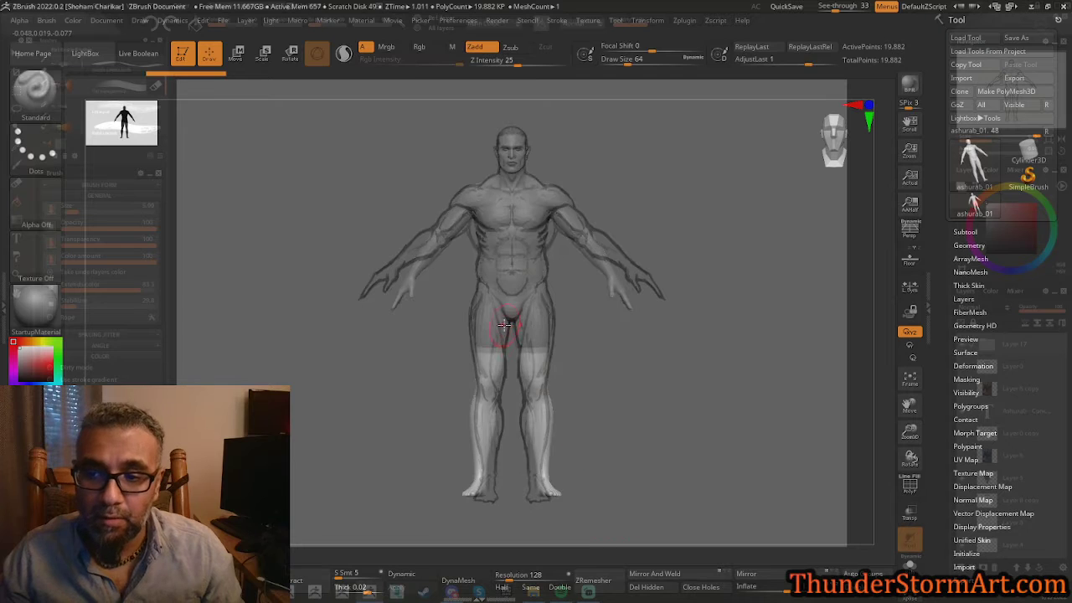
Blur the mask edge across the thighs, keeping the upper body masked and the lower legs free.
key(ctrl)
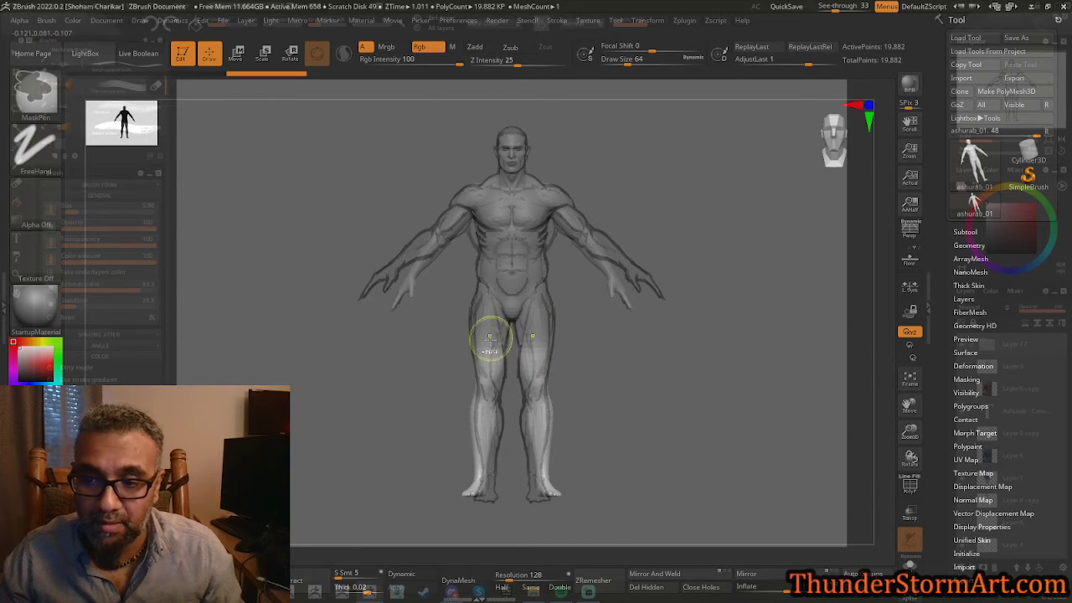
ctrl+click(771, 376)
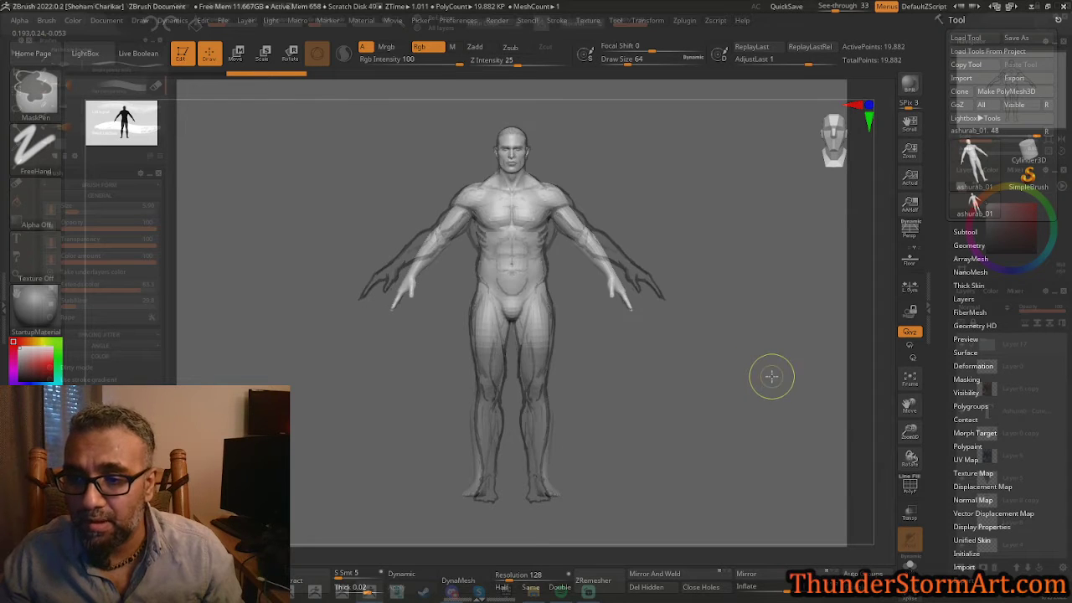
ctrl+click(537, 329)
ctrl+click(526, 347)
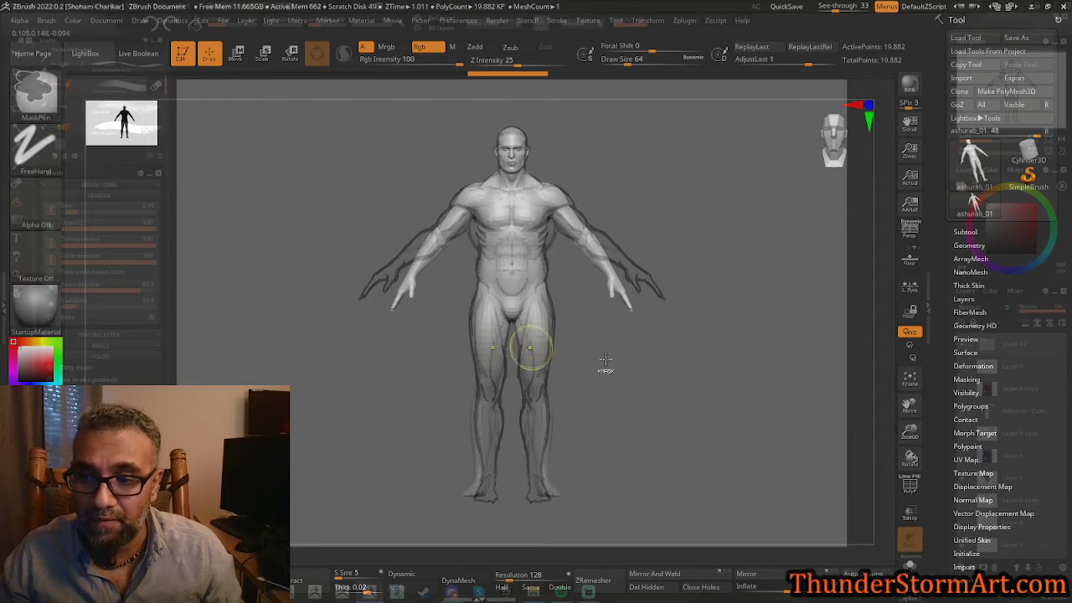
ctrl+click(737, 381)
ctrl+click(543, 323)
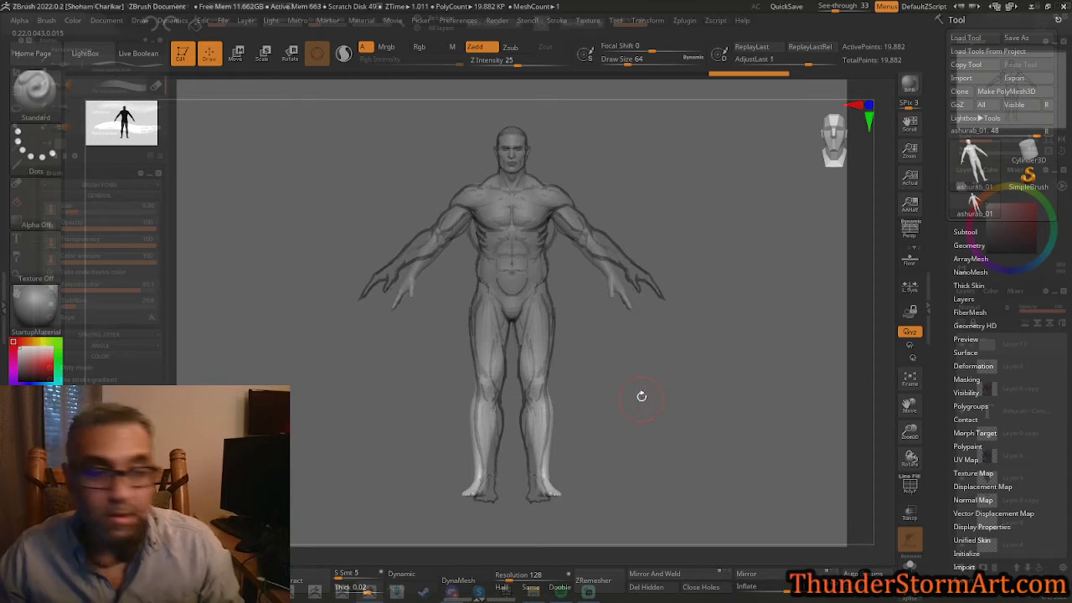
Activate the Move gizmo, center it on the unmasked legs and reset its orientation.
key(w)
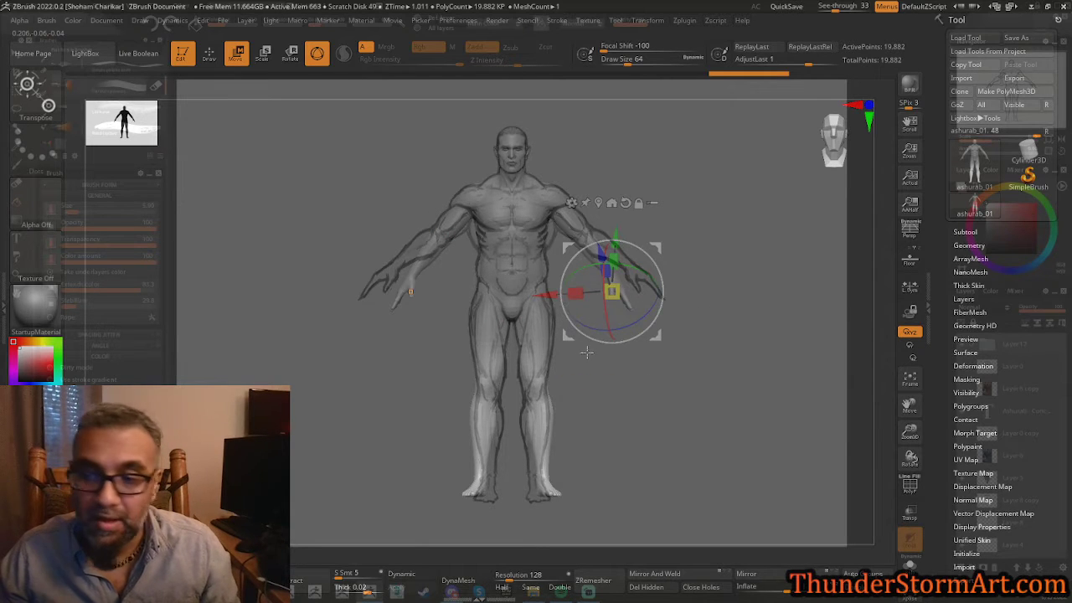
click(409, 293)
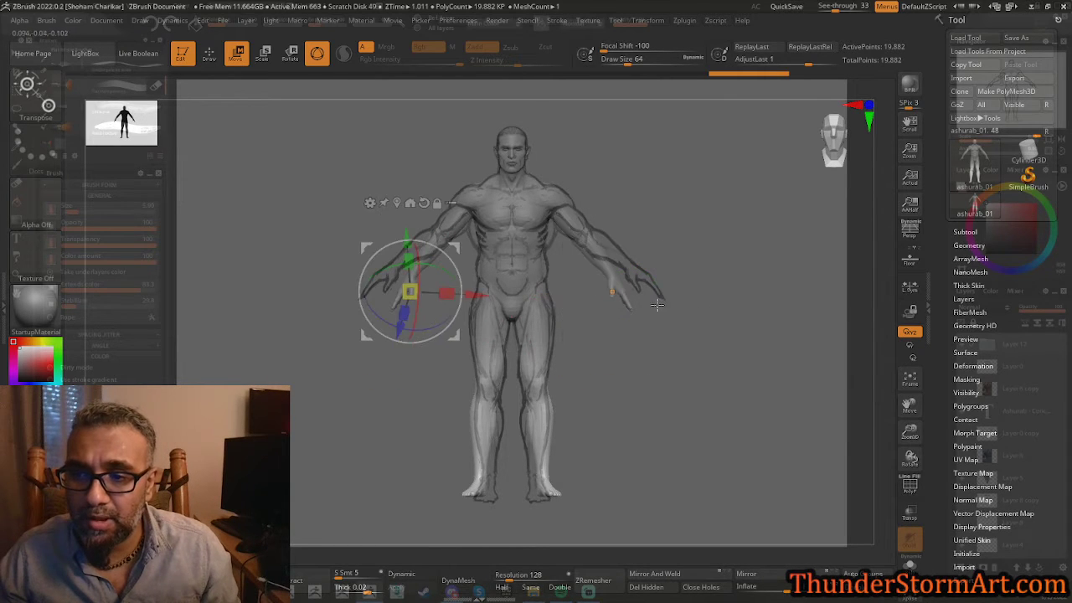
click(612, 292)
click(408, 292)
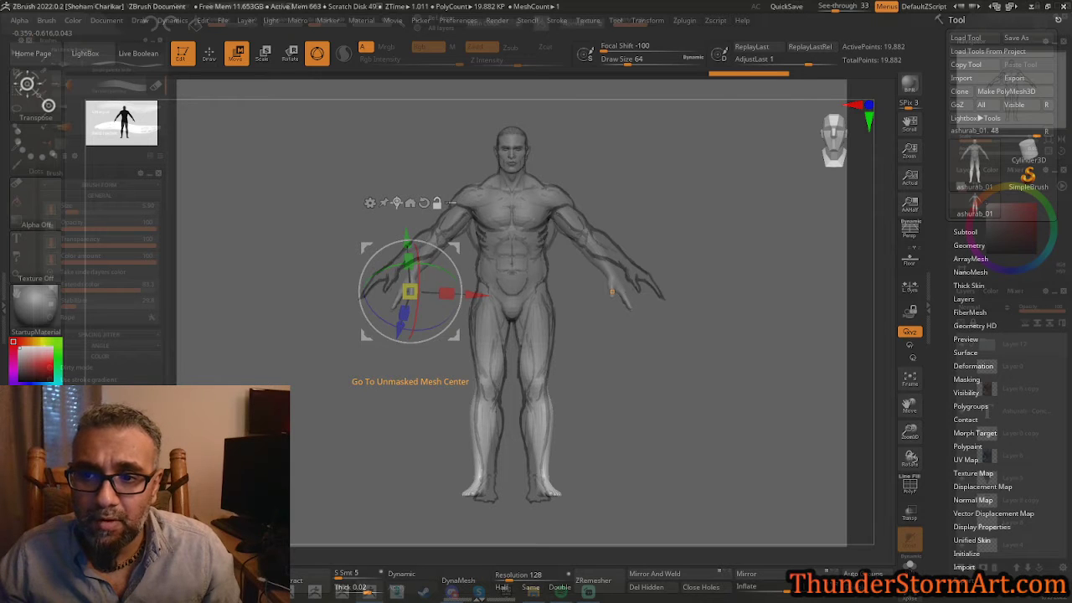
click(409, 203)
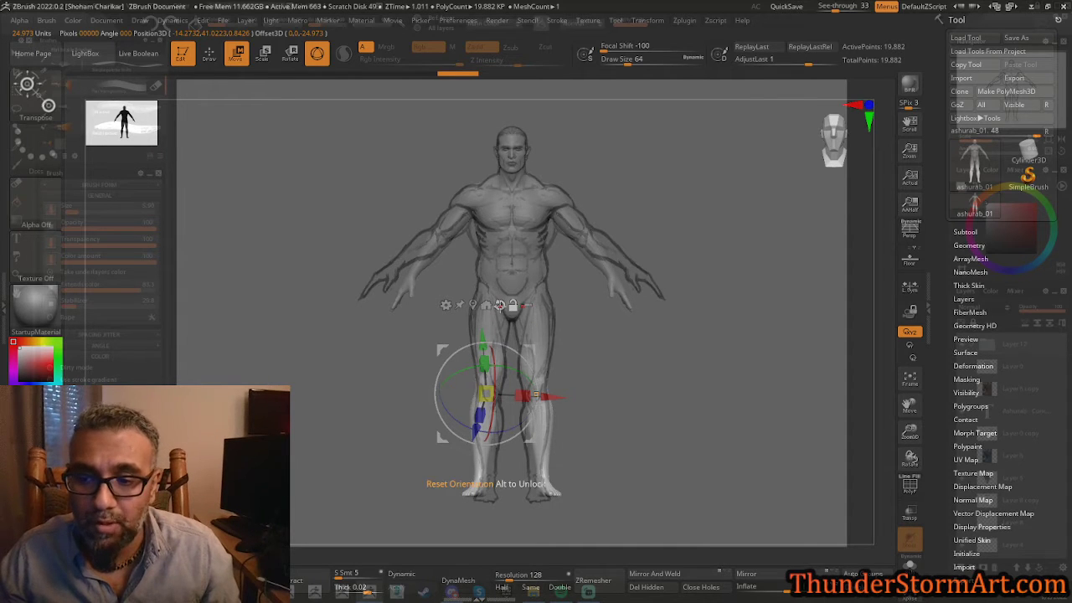
click(500, 305)
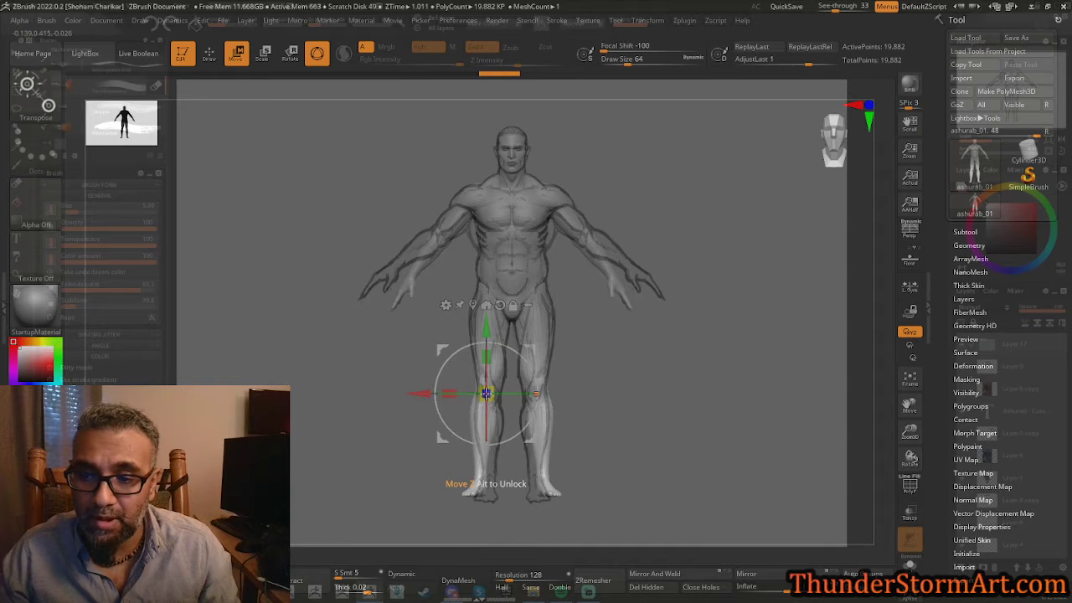
Move the unmasked legs slightly down along the Y axis to match the reference drawing.
drag(486, 393, 687, 427)
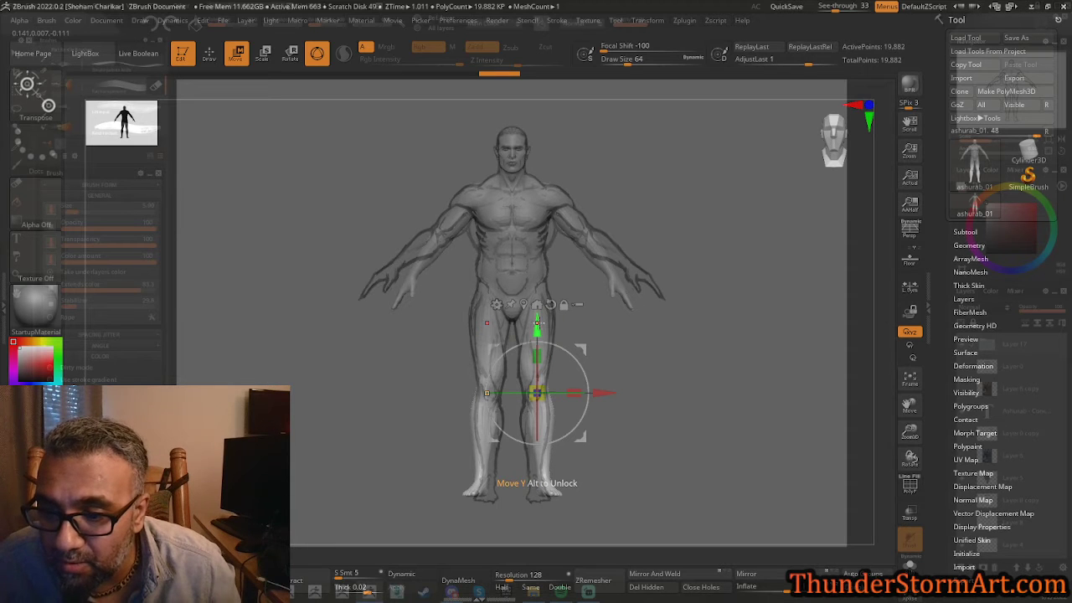
drag(541, 323, 539, 326)
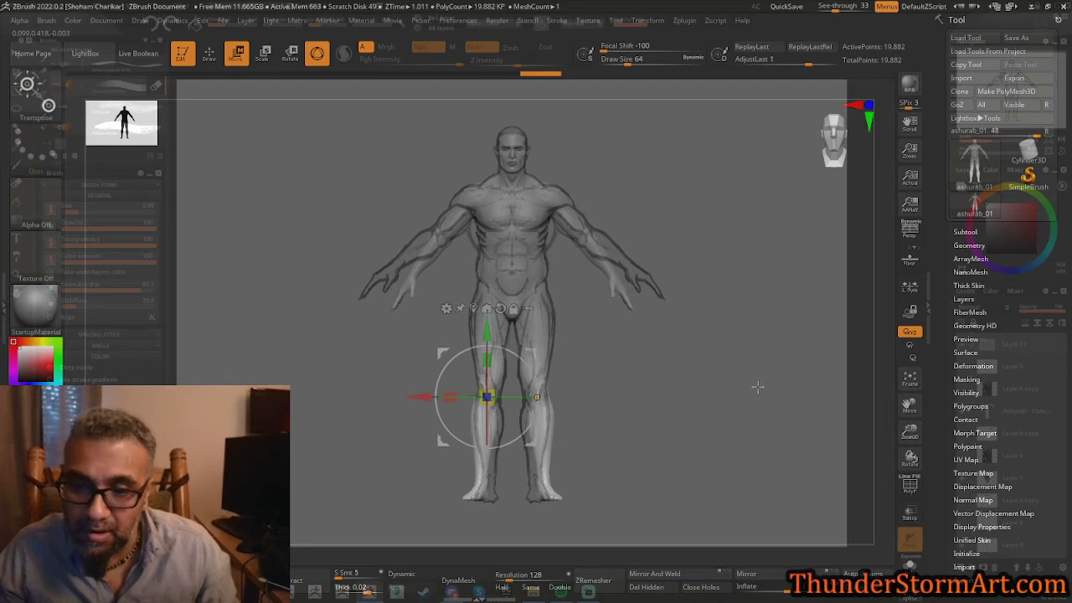
Mask the legs from mid-calf down, soften the mask edge and invert it so only the lower calves and feet are free.
mouse_move(652, 439)
ctrl+mouse_down()
mouse_move(412, 511)
mouse_move(384, 530)
ctrl+mouse_up()
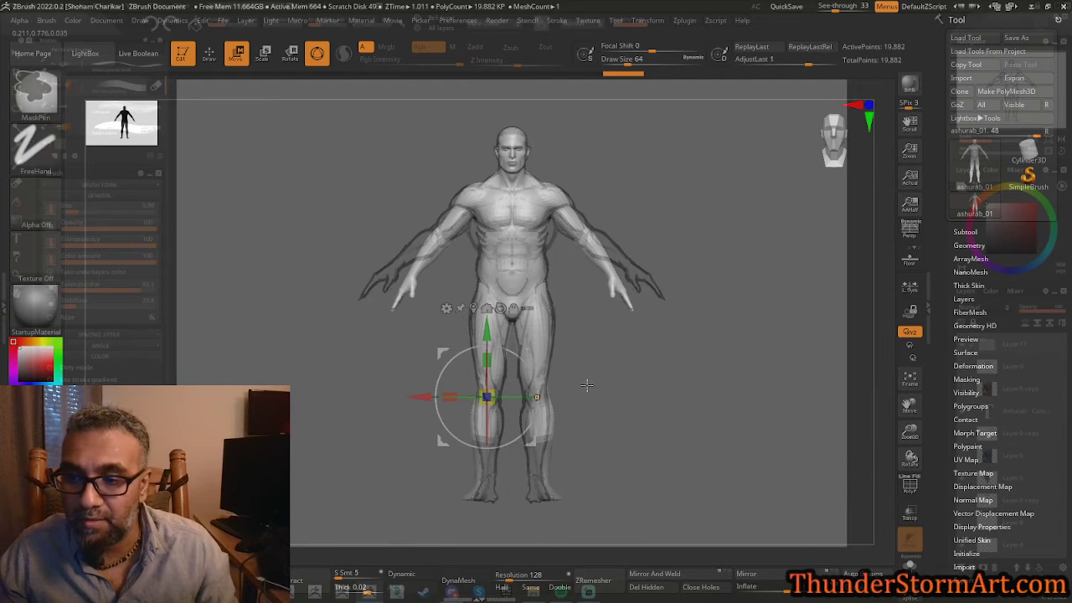
click(537, 396)
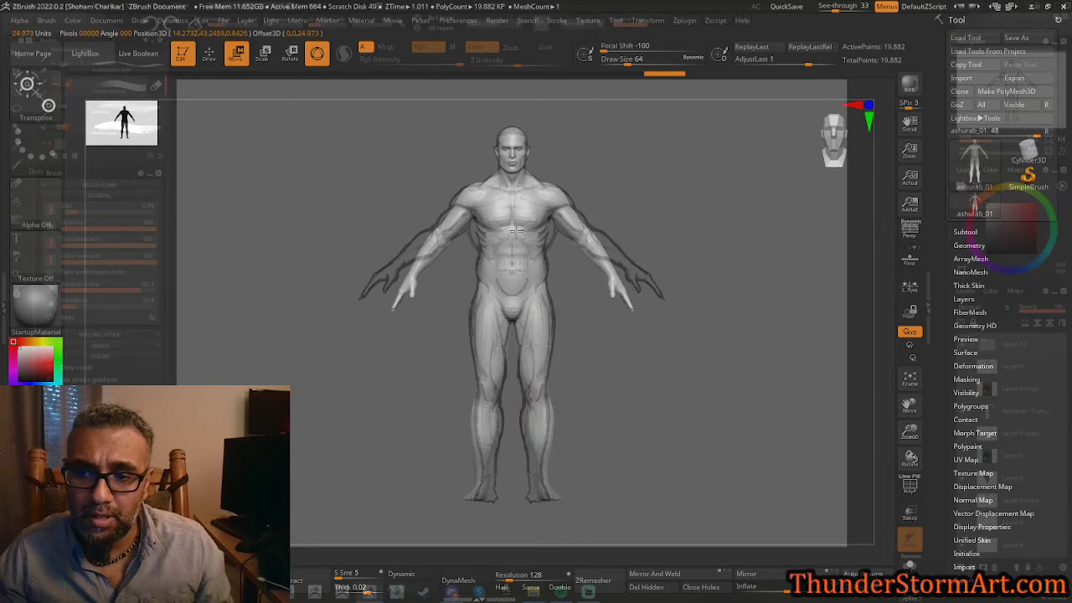
key(ctrl)
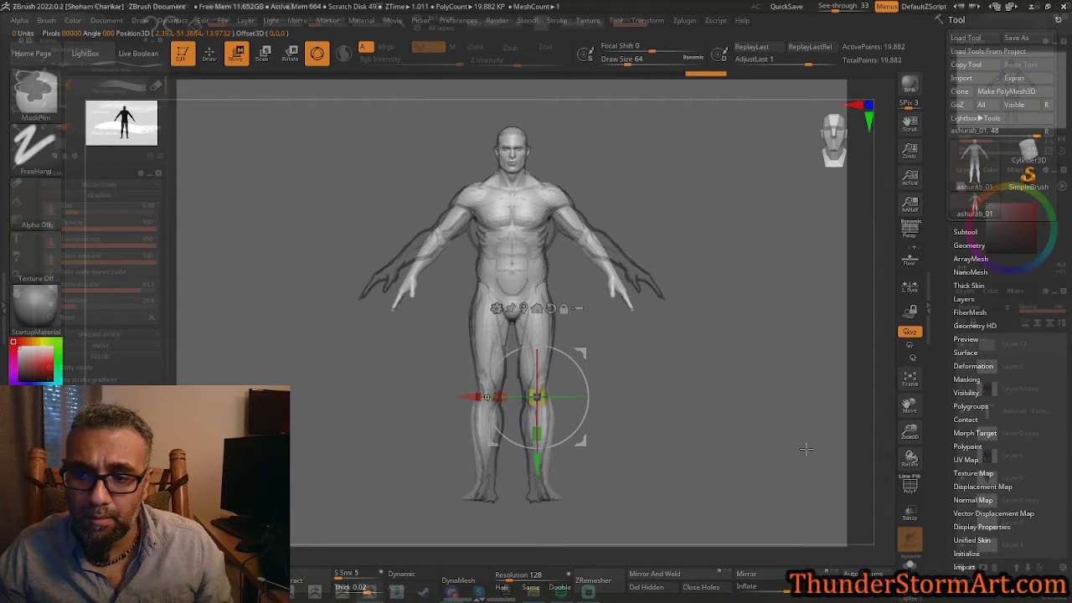
ctrl+click(806, 449)
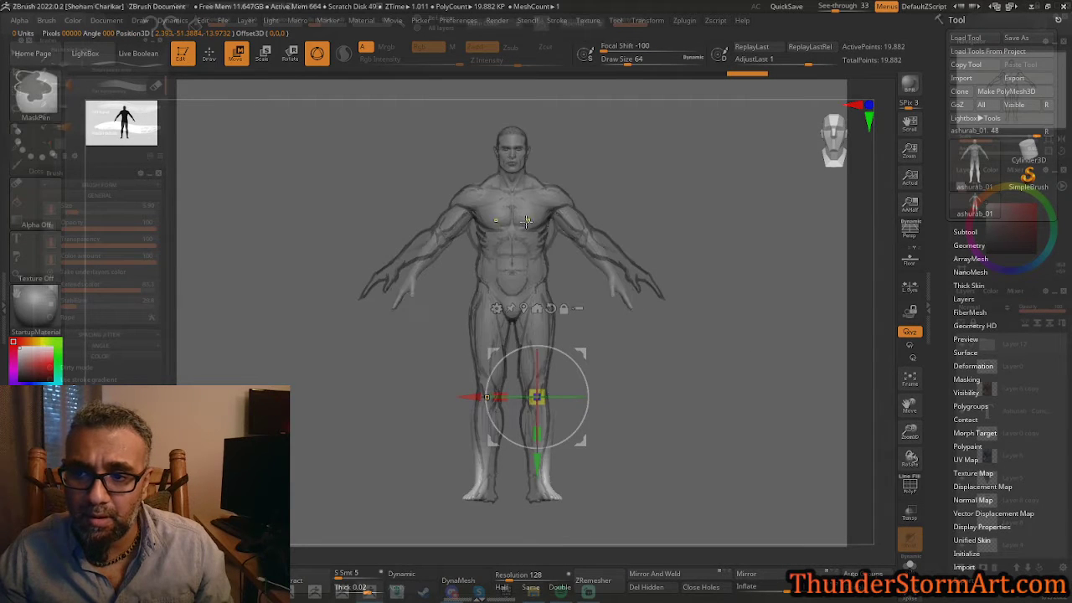
key(q)
key(ctrl)
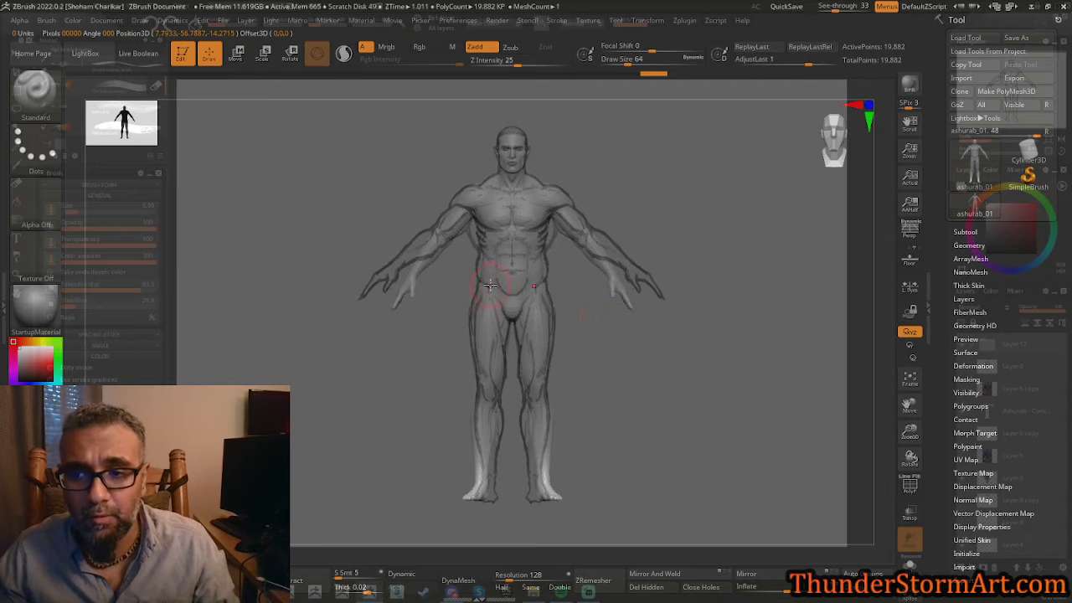
Switch back and forth between the Draw, Move, Scale and Rotate modes.
key(w)
key(q)
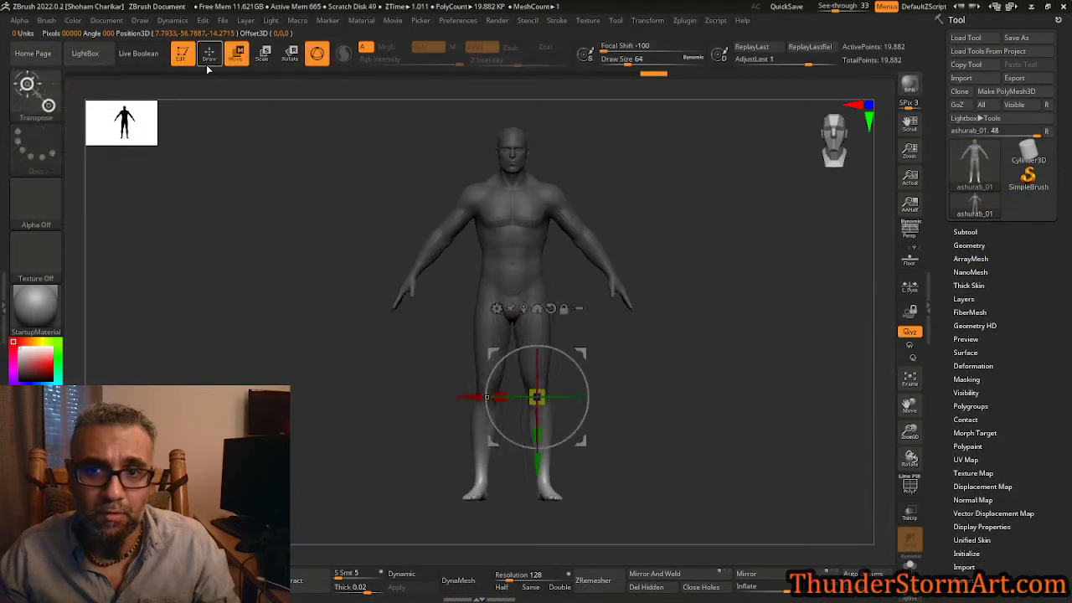
click(209, 54)
click(237, 54)
click(208, 54)
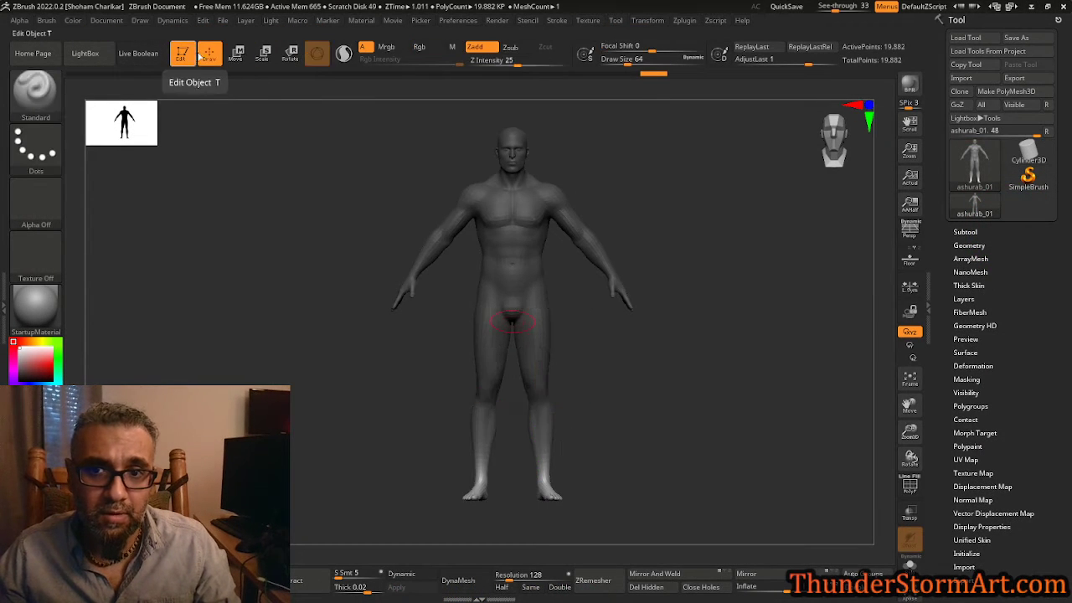
click(237, 54)
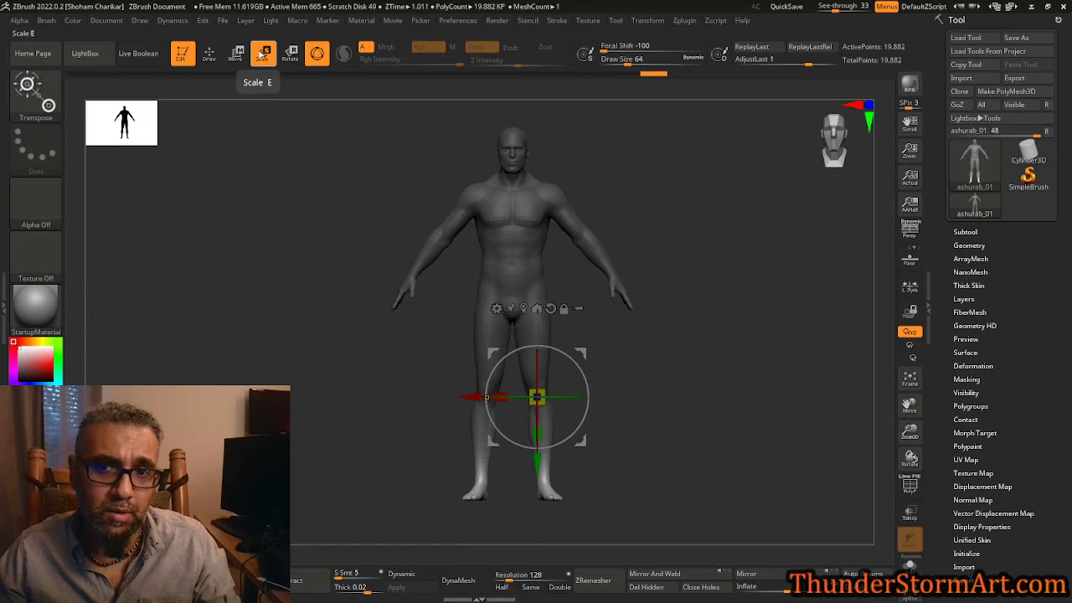
click(290, 53)
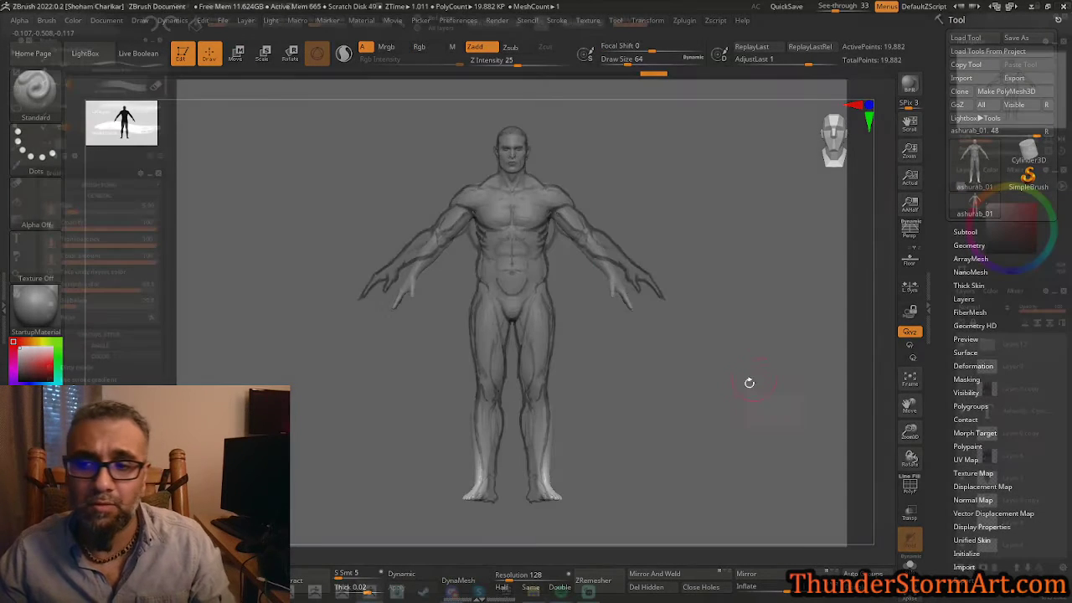
Move the unmasked lower calves and feet slightly down along the Y axis to match the reference, and clear the mask.
key(w)
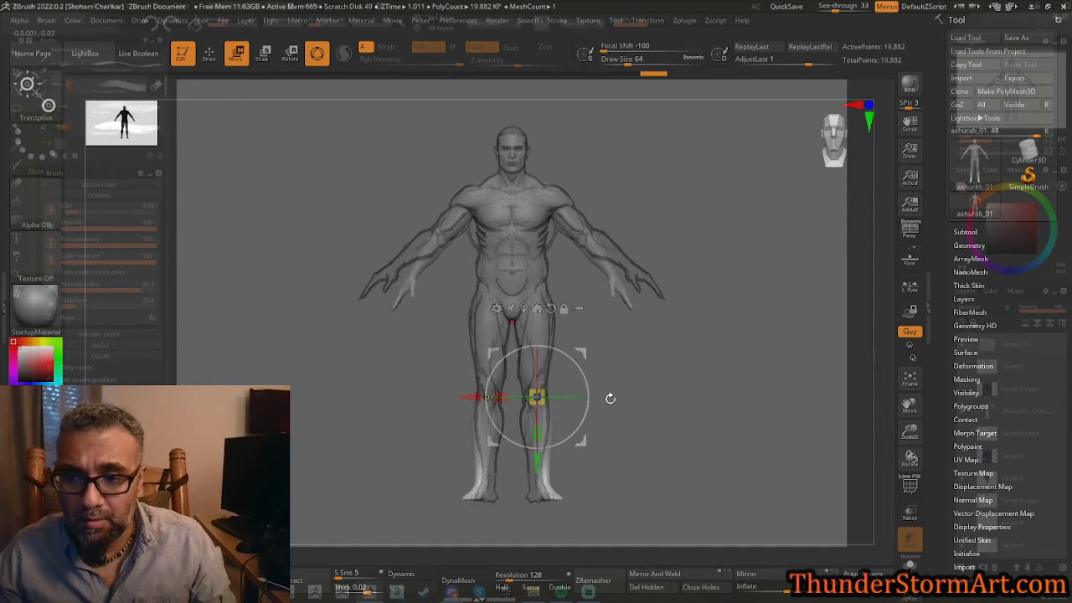
drag(537, 460, 537, 463)
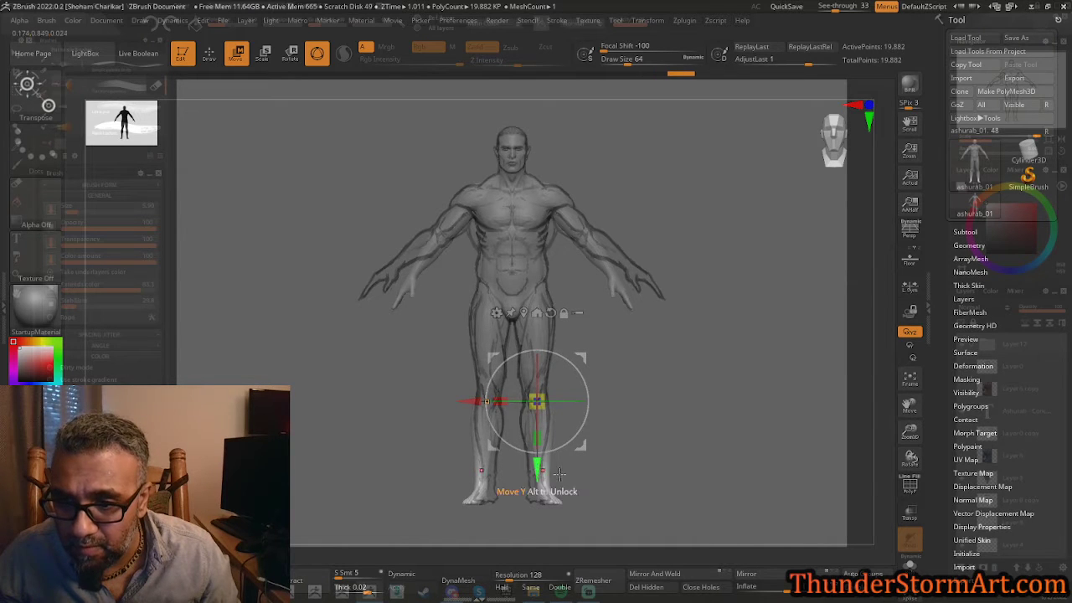
ctrl+drag(680, 402, 784, 461)
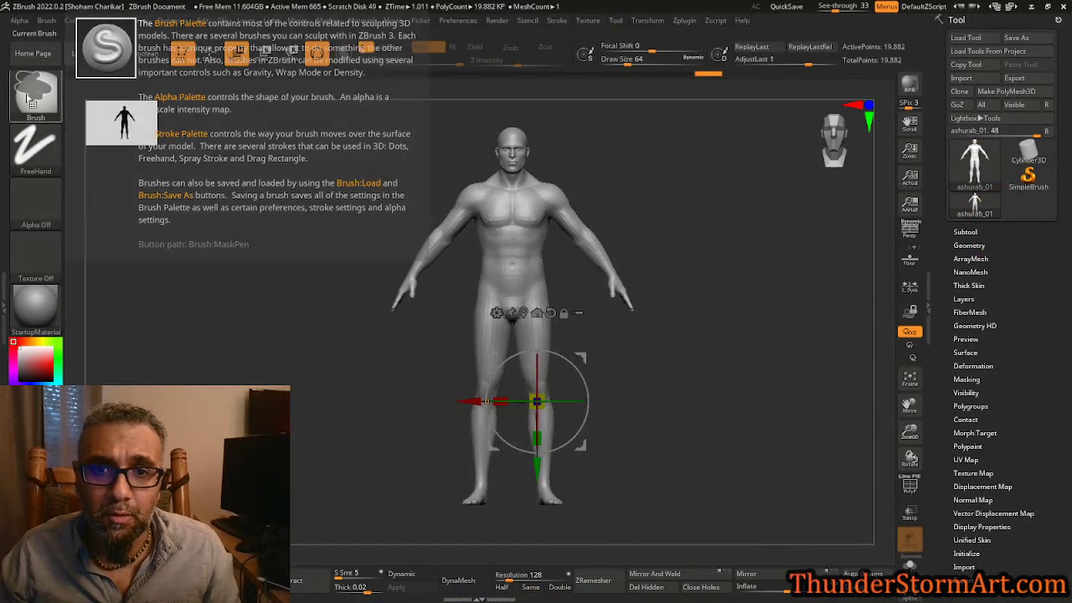
Switch the masking brush to MaskLasso.
click(31, 100)
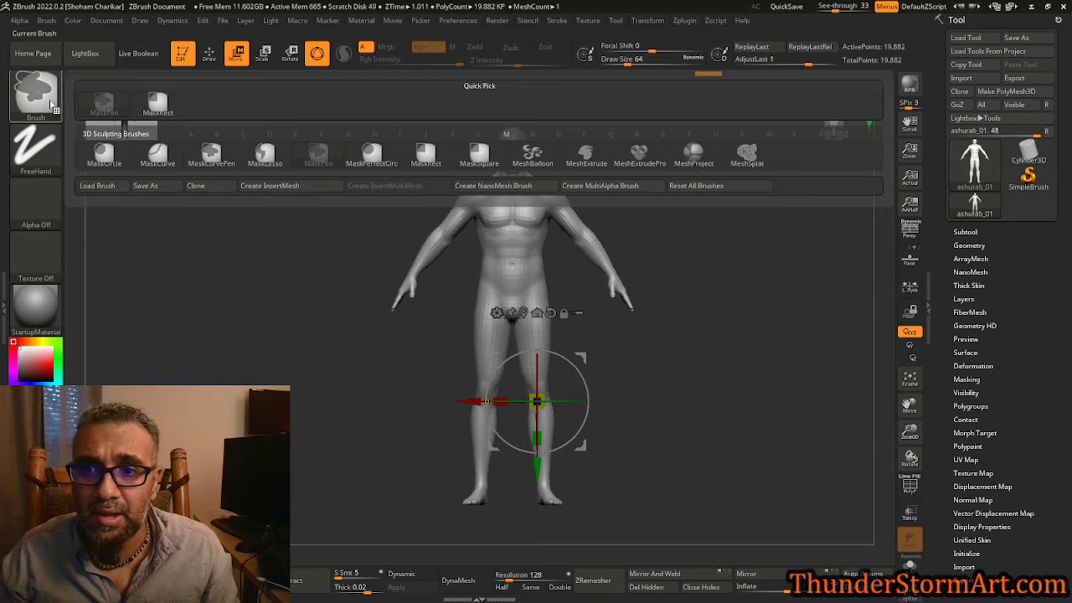
click(267, 156)
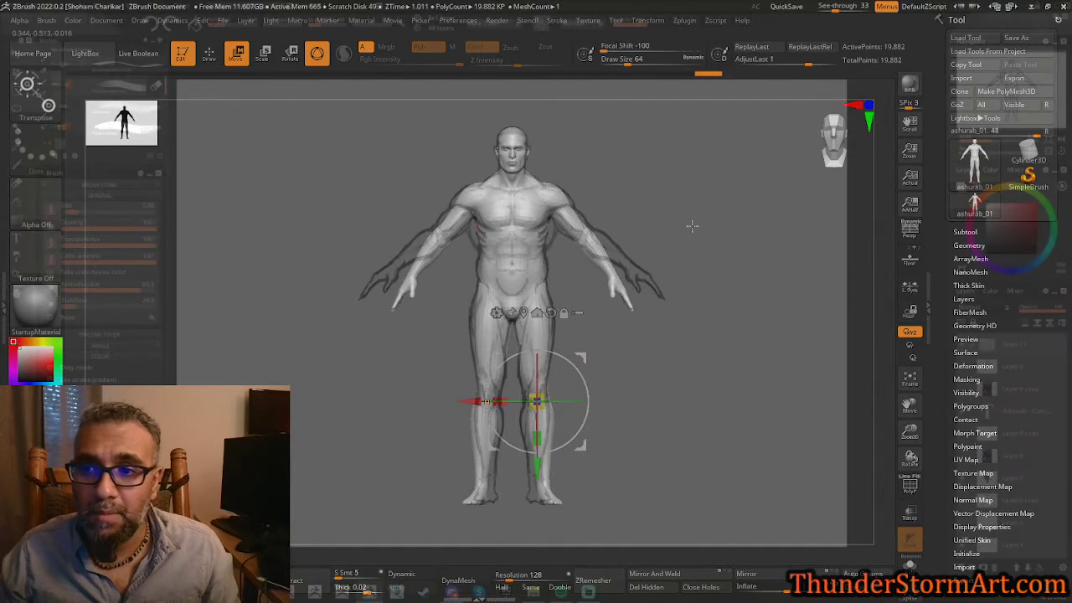
mouse_move(685, 164)
mouse_down()
mouse_move(680, 180)
mouse_move(785, 159)
mouse_move(645, 126)
mouse_move(764, 295)
mouse_move(767, 155)
mouse_up()
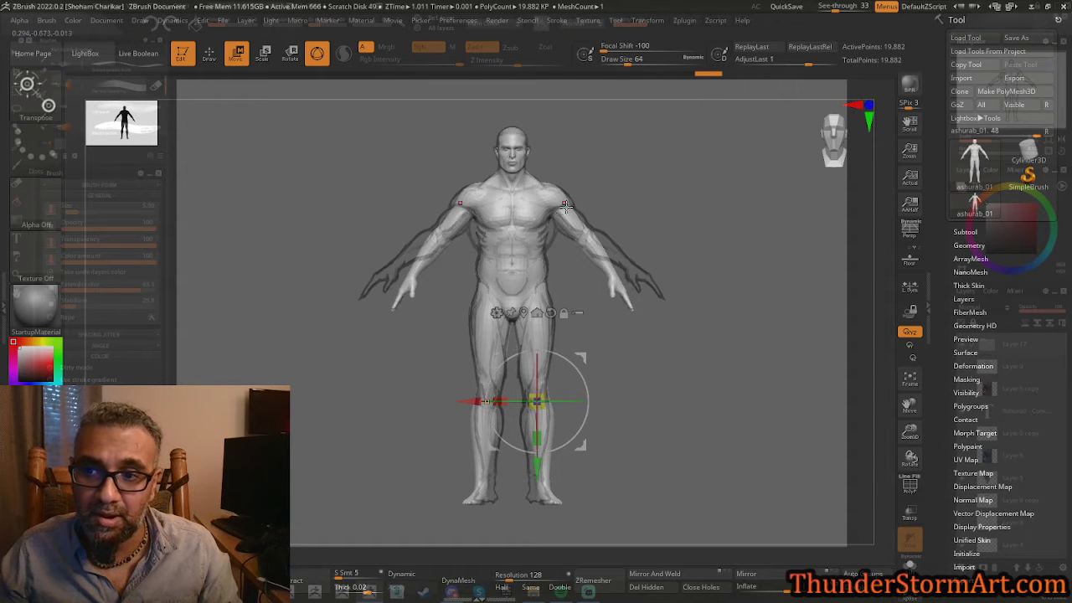
Lasso-mask both arms from the shoulders outward and invert the mask so only the arms are free.
key(ctrl)
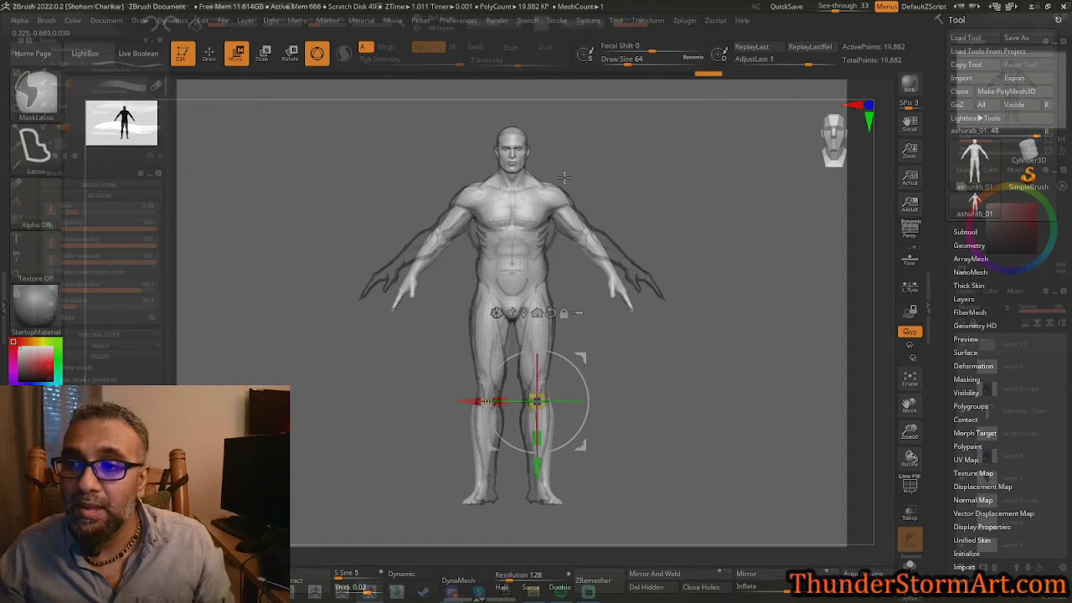
mouse_move(561, 263)
ctrl+mouse_down()
mouse_move(674, 341)
mouse_move(718, 228)
ctrl+mouse_up()
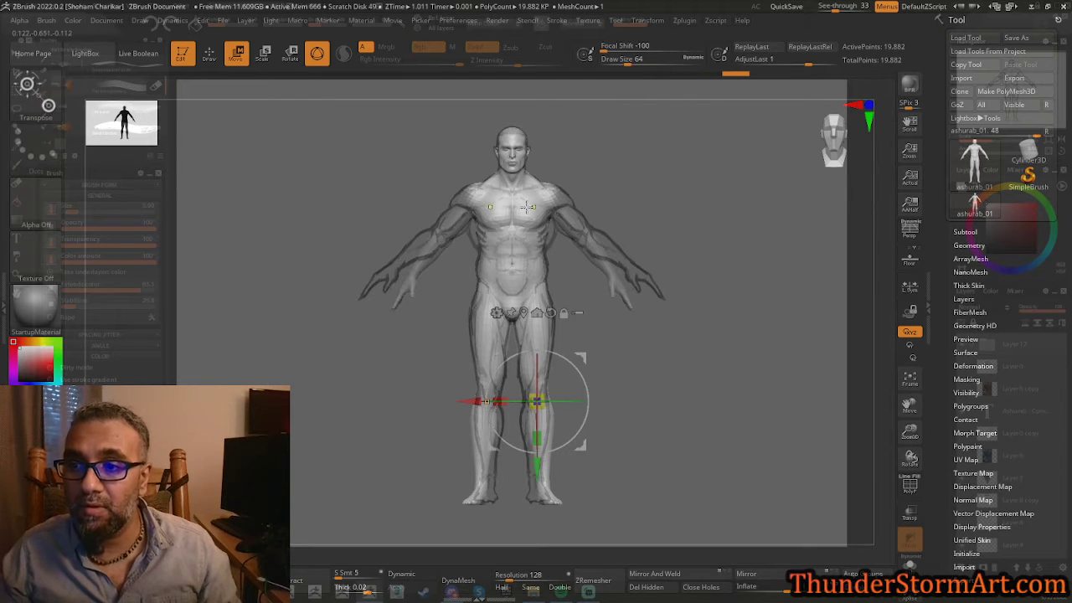
key(ctrl)
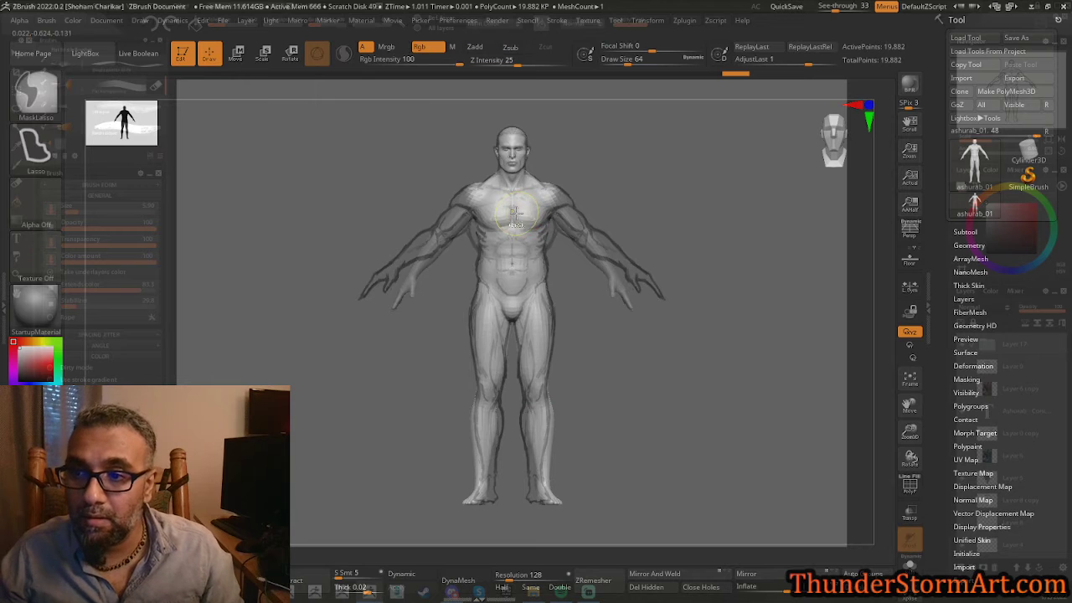
ctrl+click(668, 216)
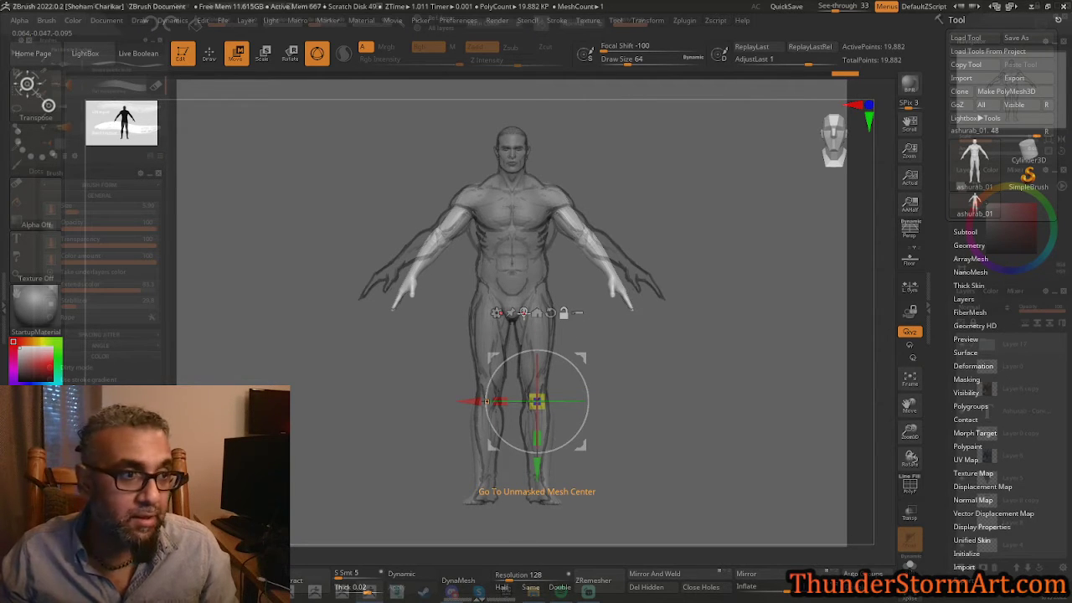
Move the gizmo from the knee to the shoulder joint as the pivot for the unmasked arms.
click(537, 313)
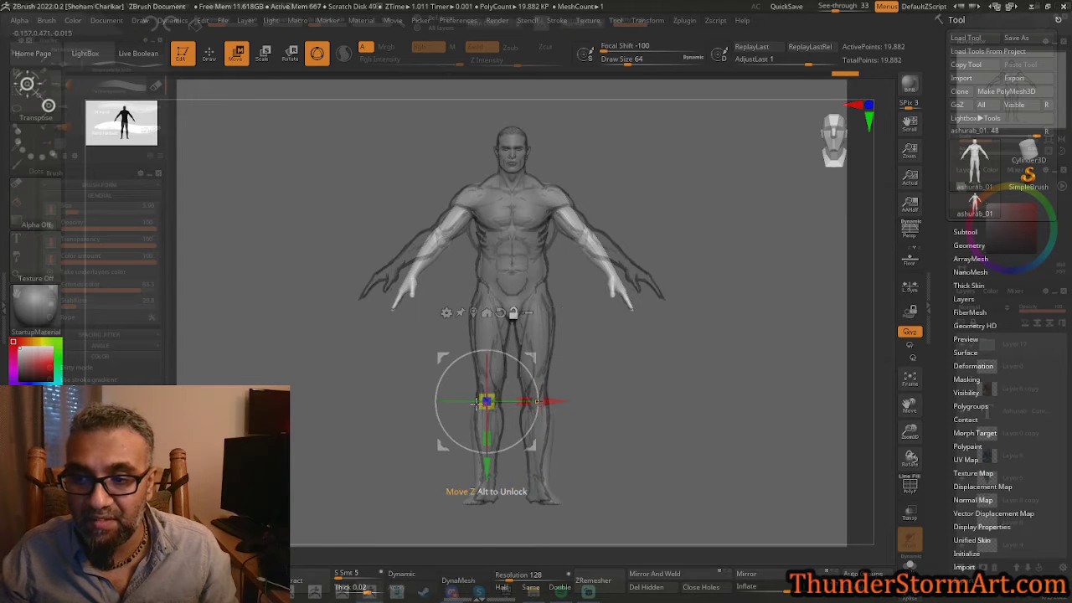
click(474, 313)
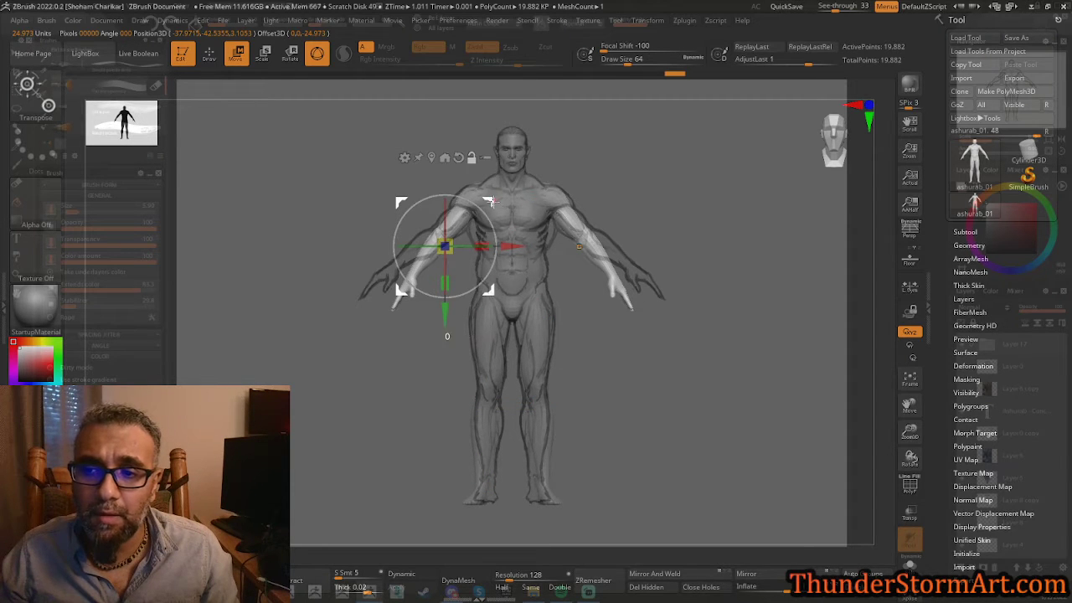
drag(490, 201, 602, 154)
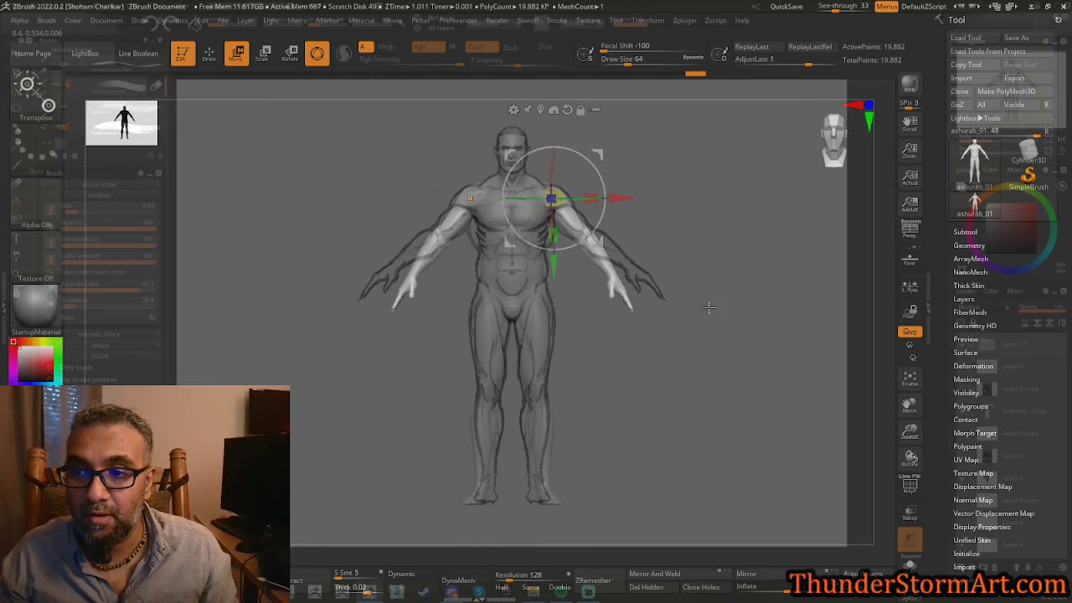
mouse_move(709, 307)
mouse_down()
mouse_move(678, 307)
mouse_move(706, 301)
mouse_up()
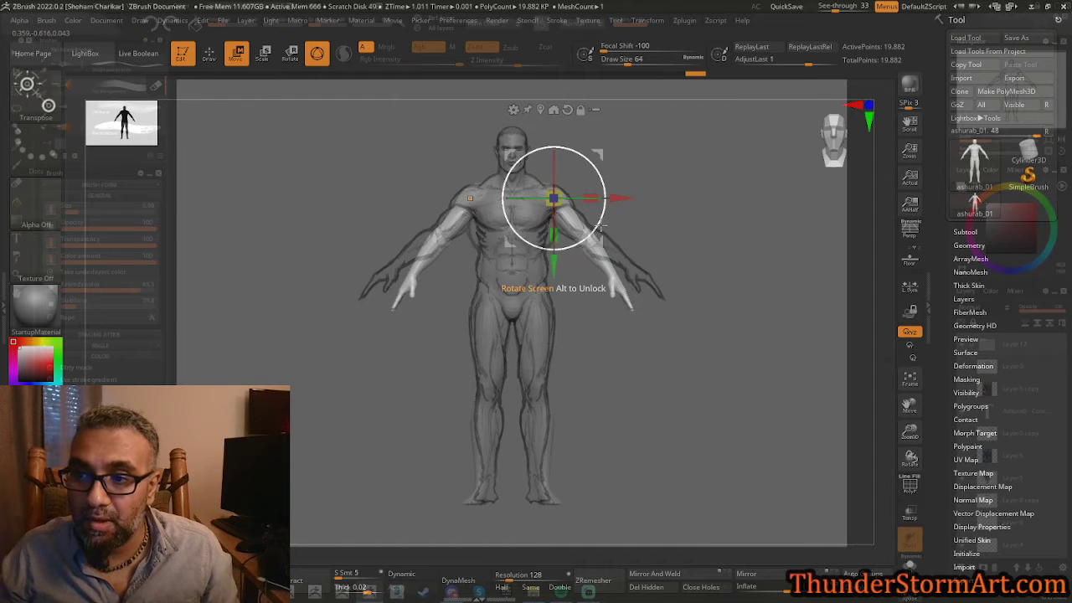
Rotate the unmasked arms outward about the shoulders, nudge them onto the reference drawing, and clear the mask.
drag(602, 224, 607, 216)
drag(569, 261, 570, 270)
key(ctrl)
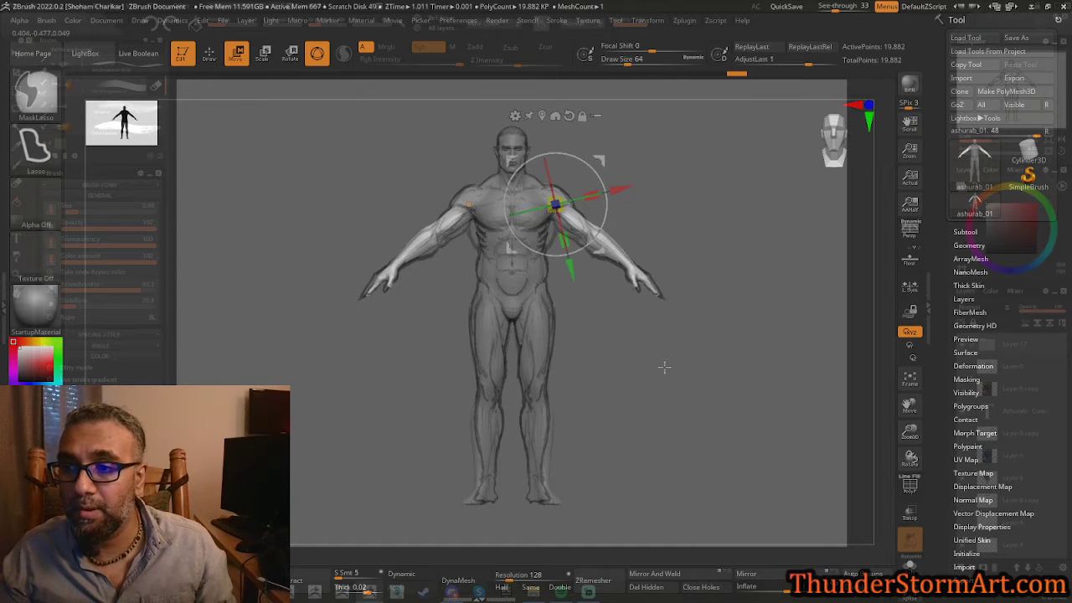
ctrl+drag(641, 365, 755, 430)
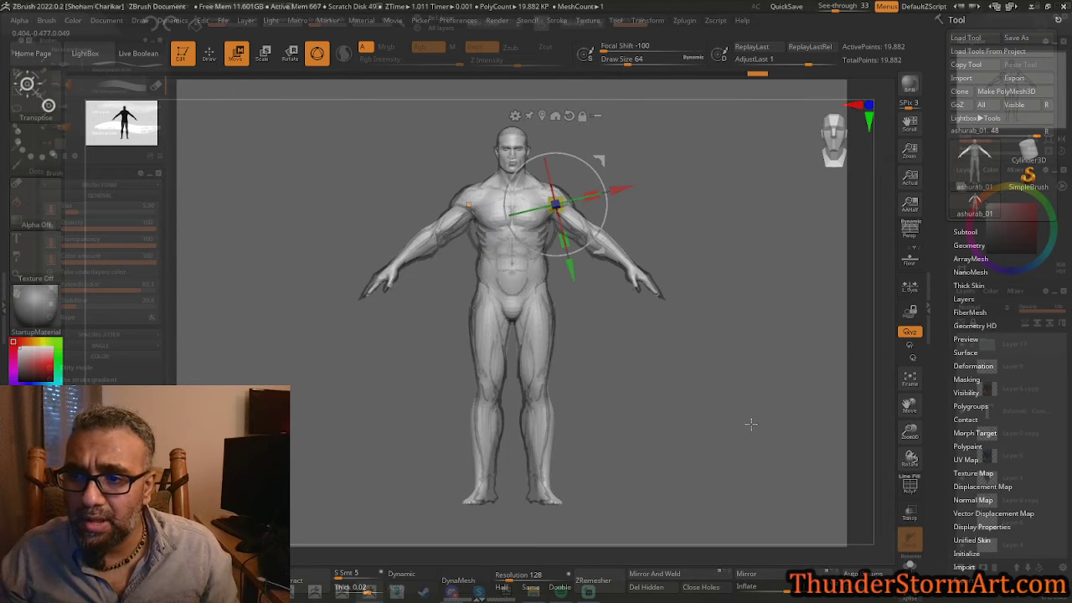
Lasso-mask the hands, invert the mask so only they are free, and place the gizmo at the wrist.
key(ctrl)
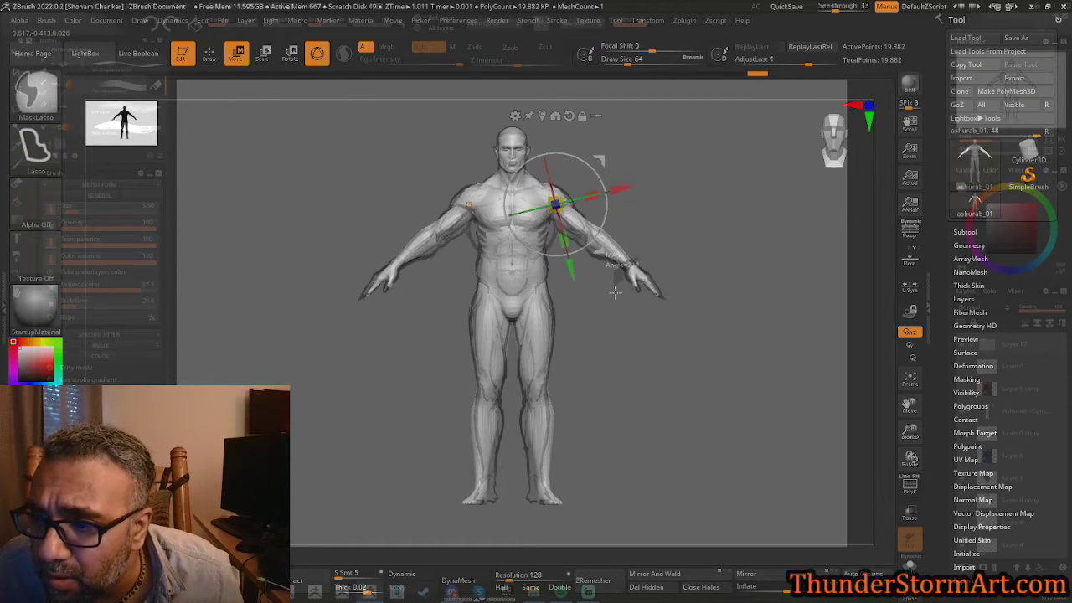
mouse_move(615, 292)
ctrl+mouse_down()
mouse_move(670, 327)
mouse_move(645, 268)
mouse_move(644, 327)
mouse_move(675, 244)
ctrl+mouse_up()
ctrl+click(665, 259)
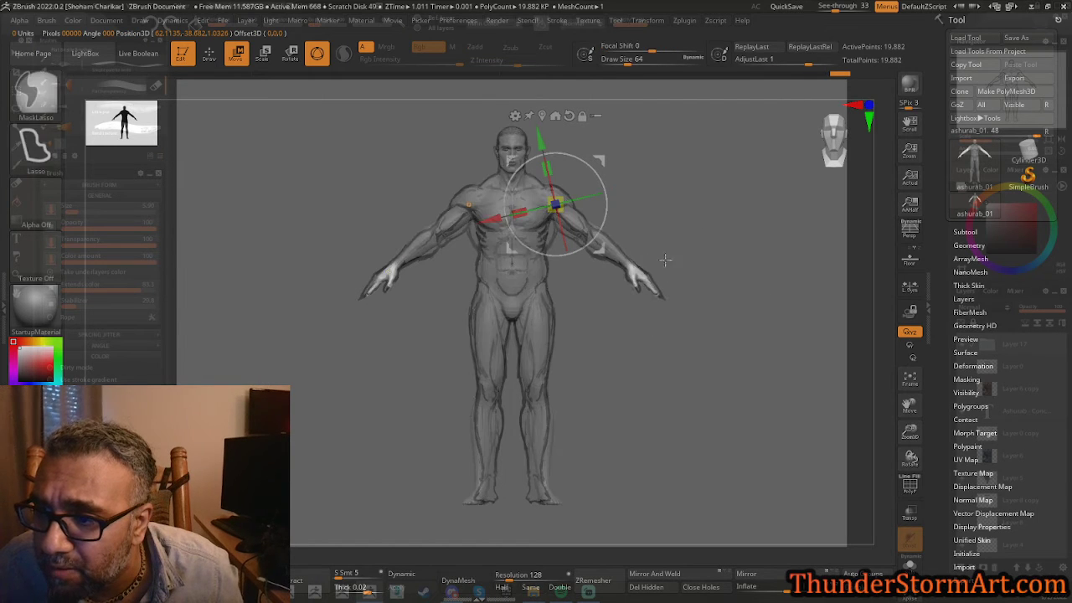
click(635, 273)
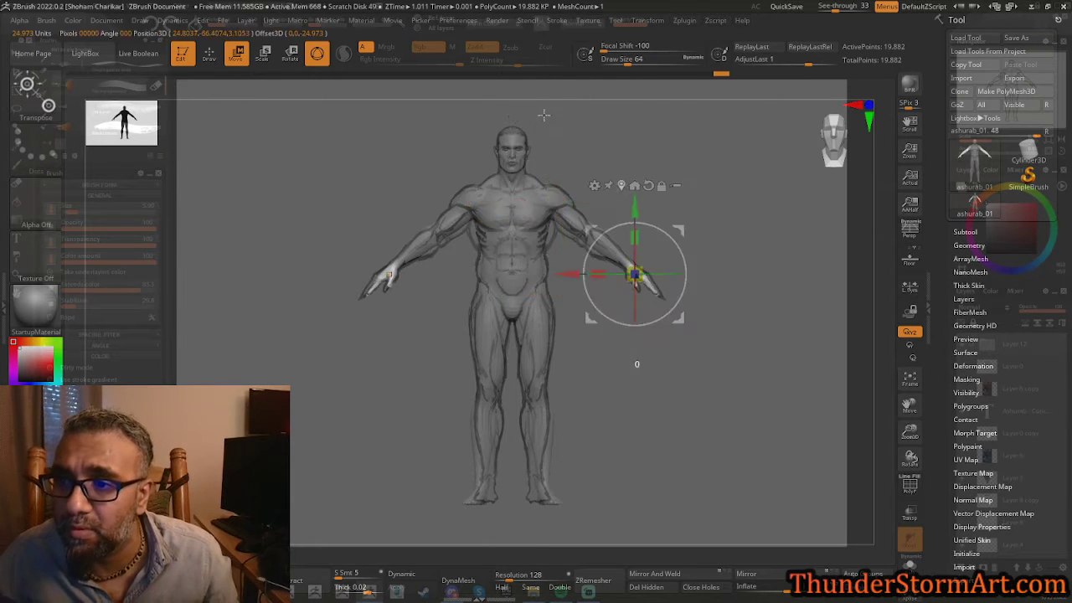
Try to scale the unmasked hands with the gizmo at the wrist, and undo it.
drag(645, 267, 664, 252)
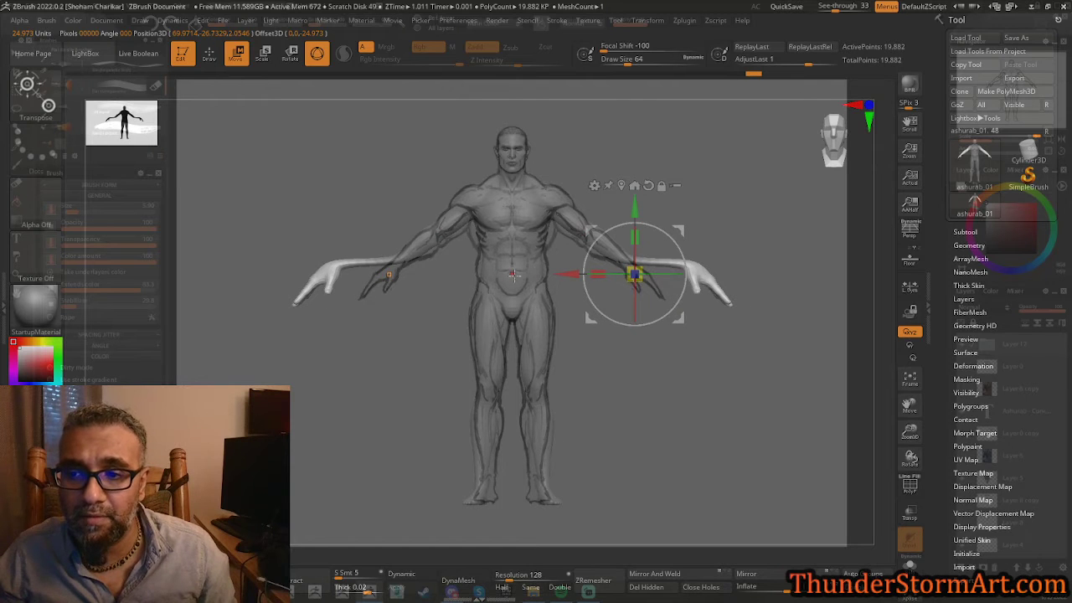
key(ctrl+z)
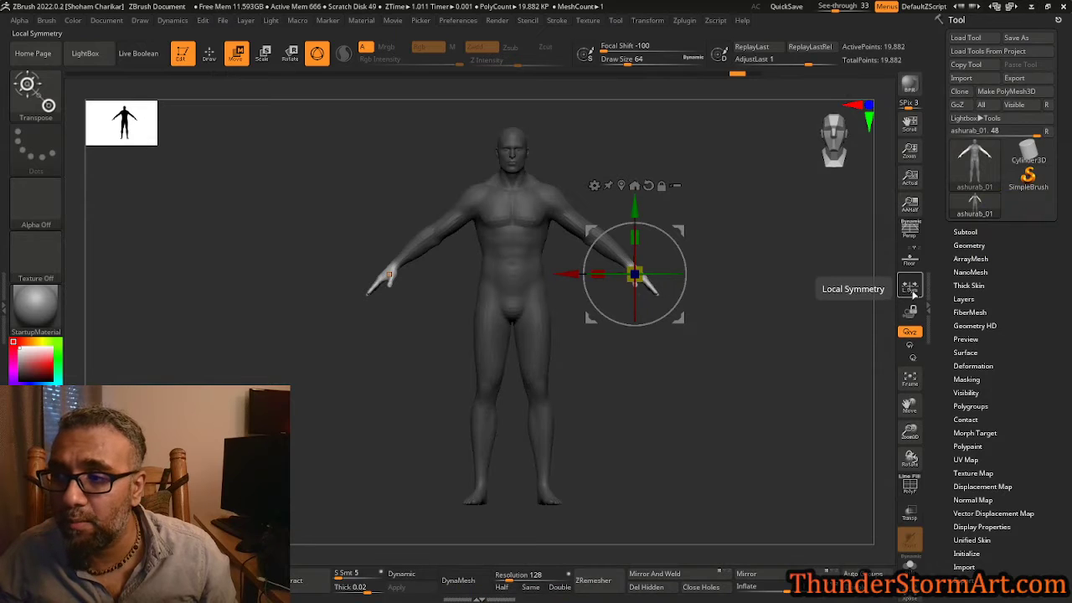
Turn on Local Symmetry, scale the unmasked hands up slightly to match the reference, and clear the mask.
click(910, 287)
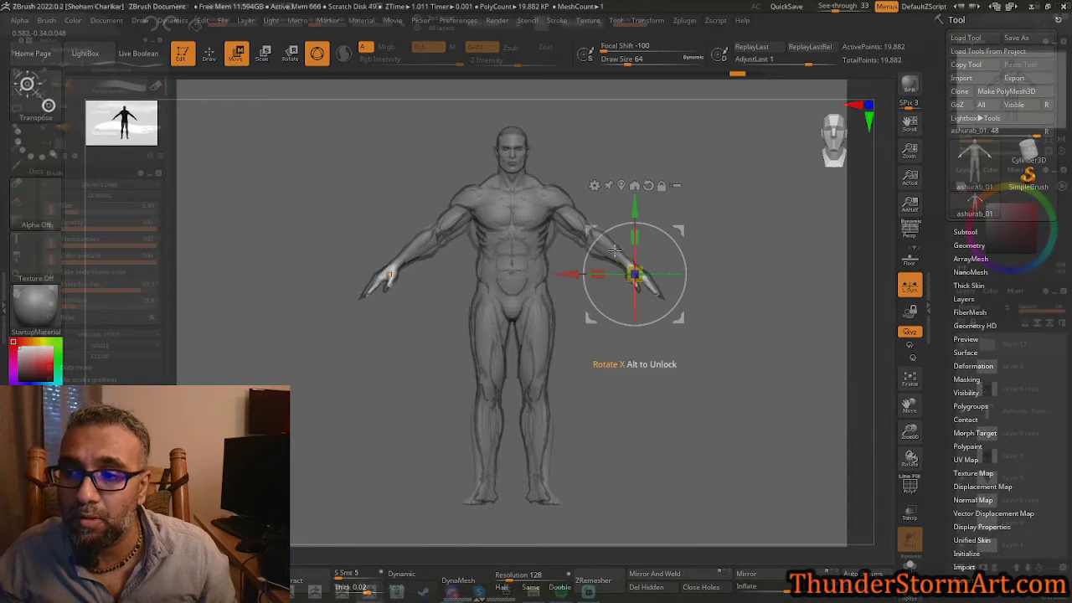
mouse_move(638, 272)
mouse_down()
mouse_move(713, 181)
mouse_move(677, 232)
mouse_move(688, 216)
mouse_up()
key(ctrl+z)
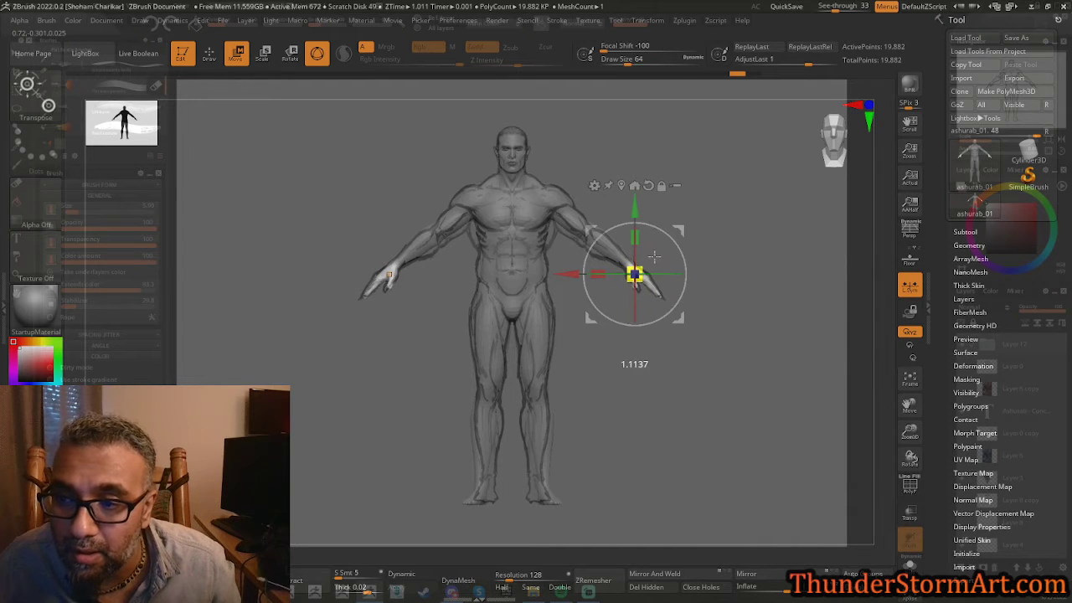
drag(684, 230, 688, 231)
ctrl+drag(771, 199, 740, 241)
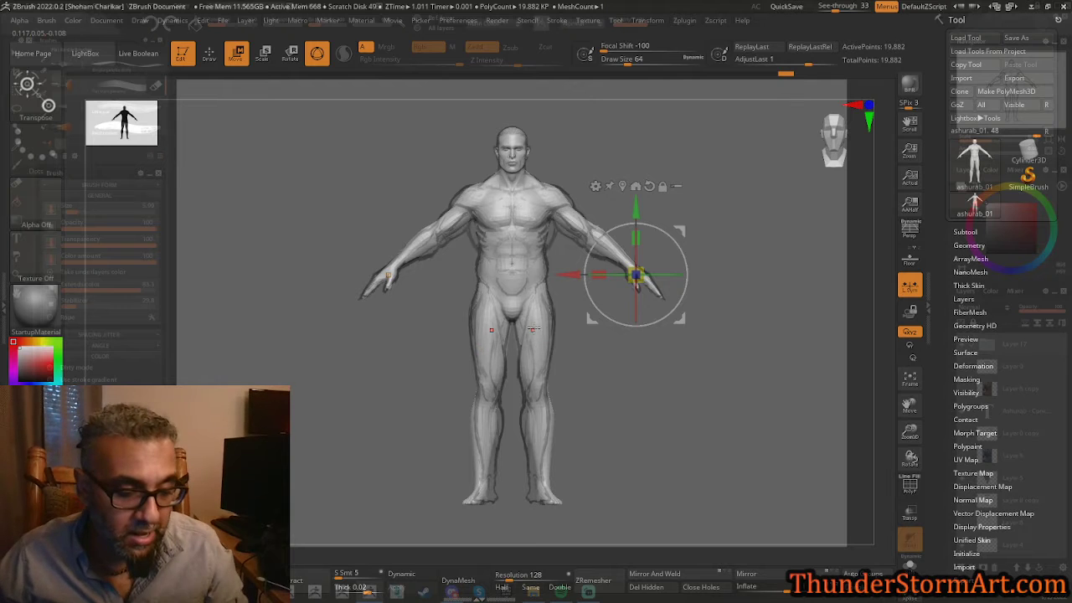
Return to Draw mode, select the Move brush and enlarge its draw size to about 90.
key(q)
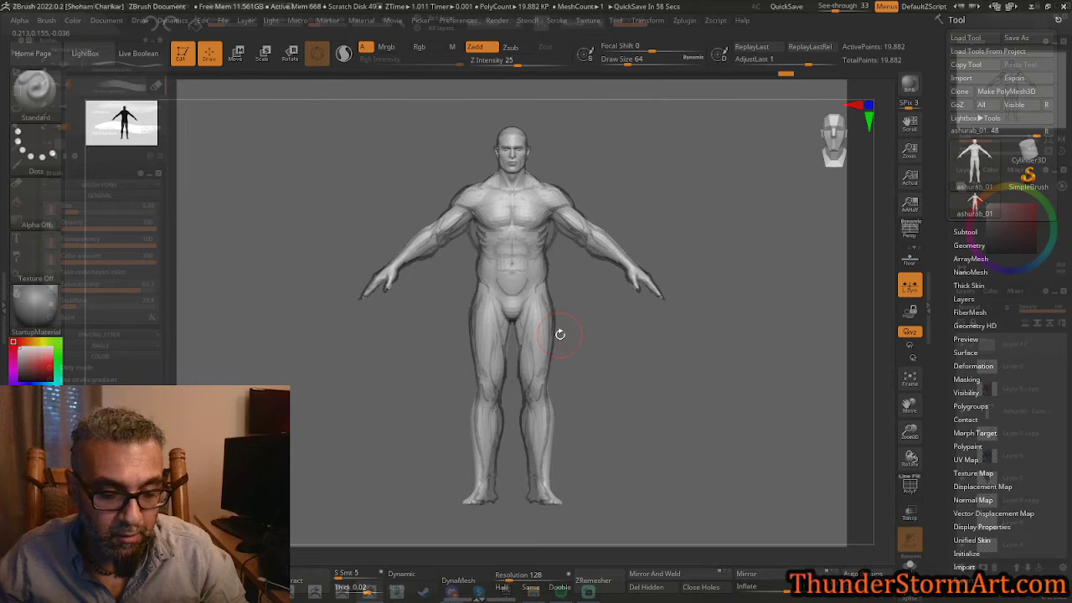
key(b)
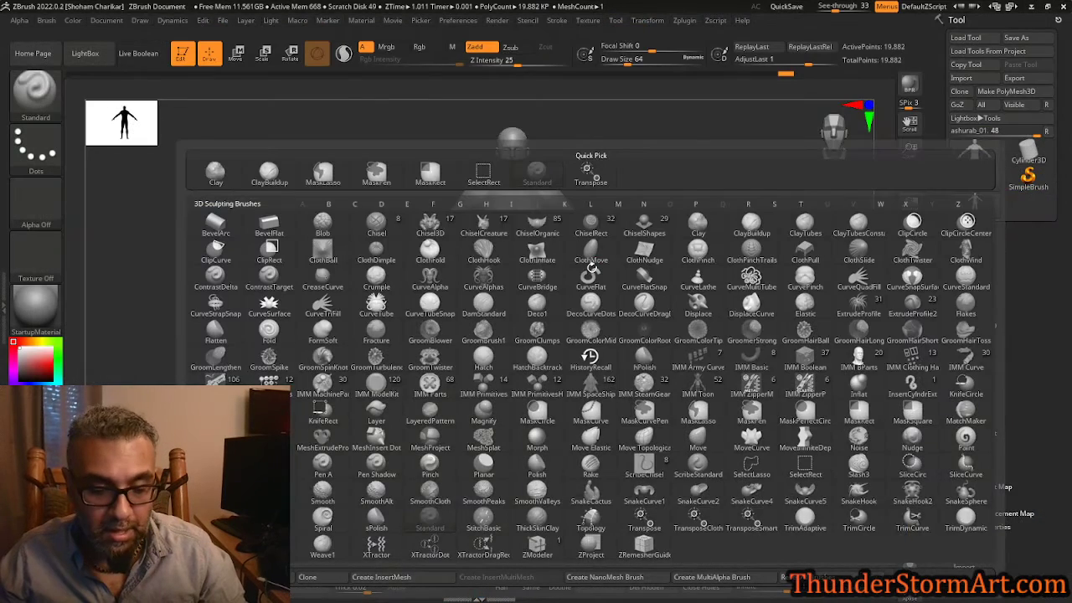
key(m)
key(v)
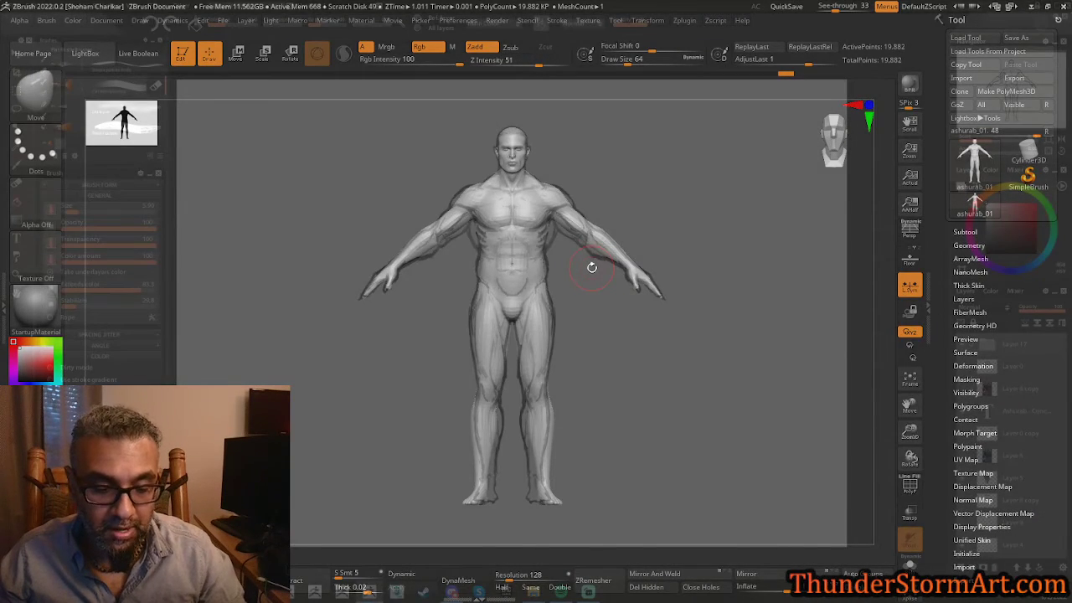
key(b)
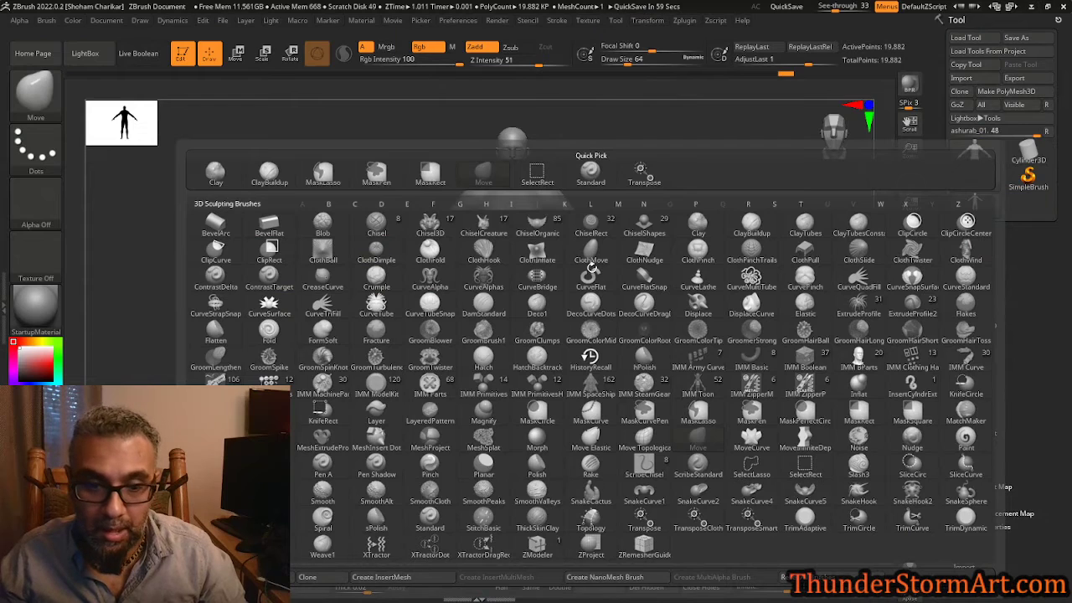
key(m)
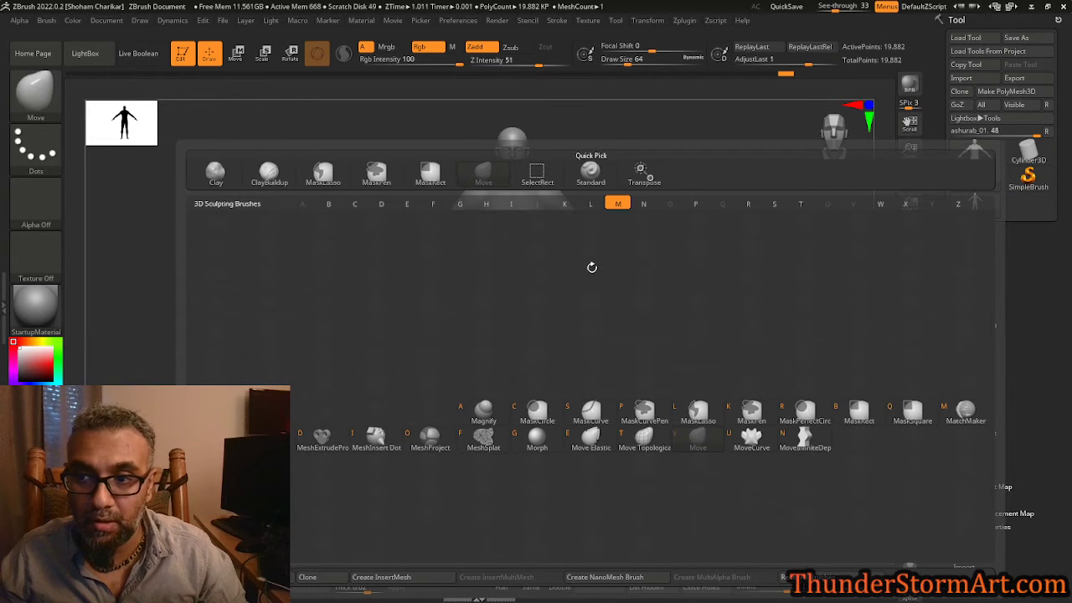
key(v)
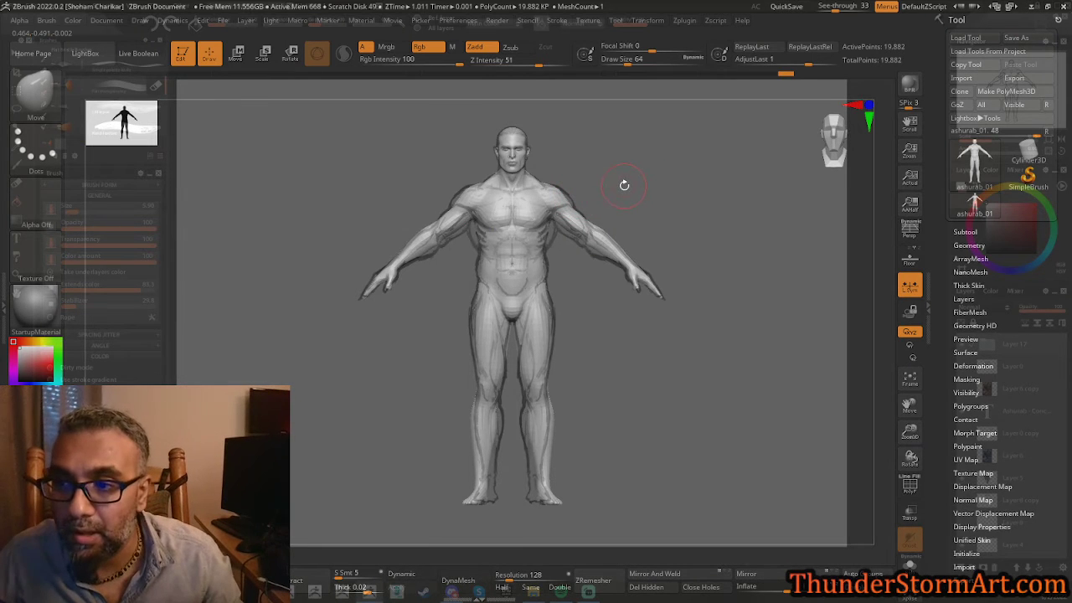
drag(624, 184, 638, 188)
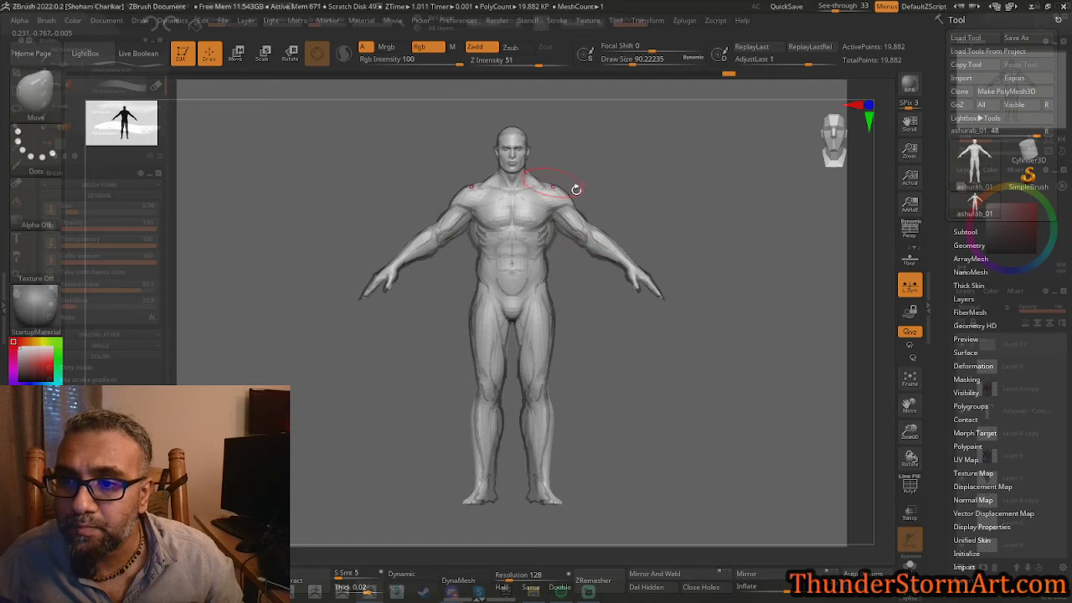
Set the window's See-through transparency to 0.
click(822, 6)
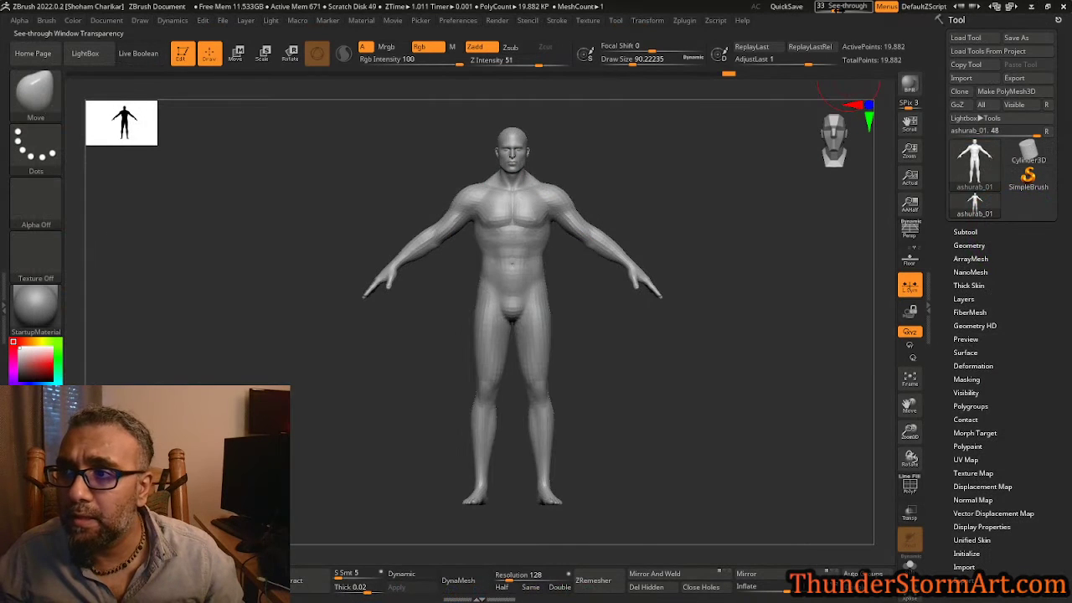
drag(836, 10, 817, 10)
Widen the upper back by pulling its sides below the armpits outward with the Move brush.
drag(738, 275, 670, 261)
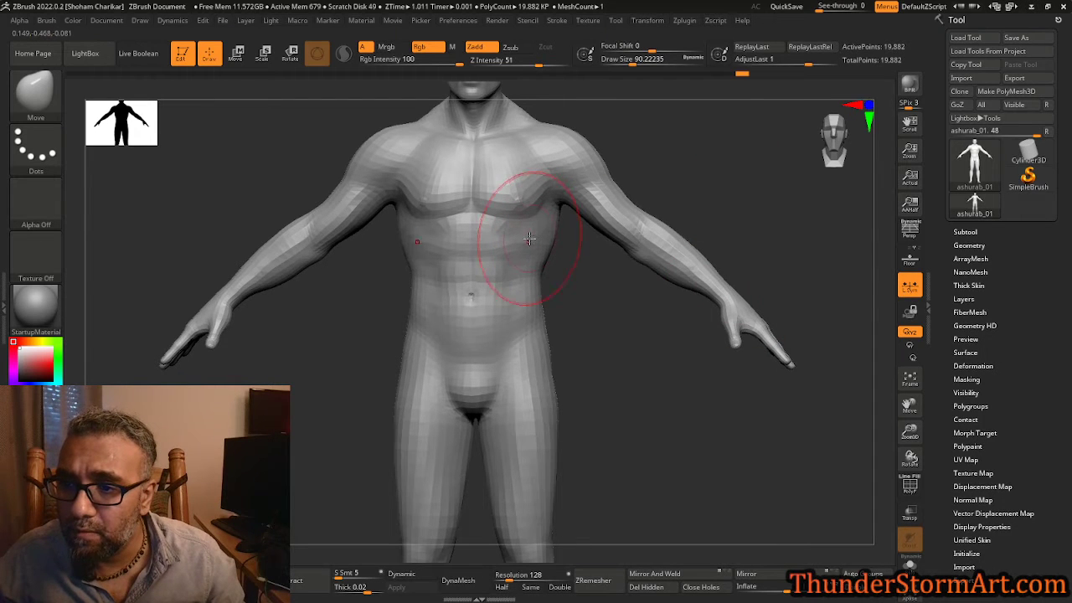
drag(721, 277, 534, 311)
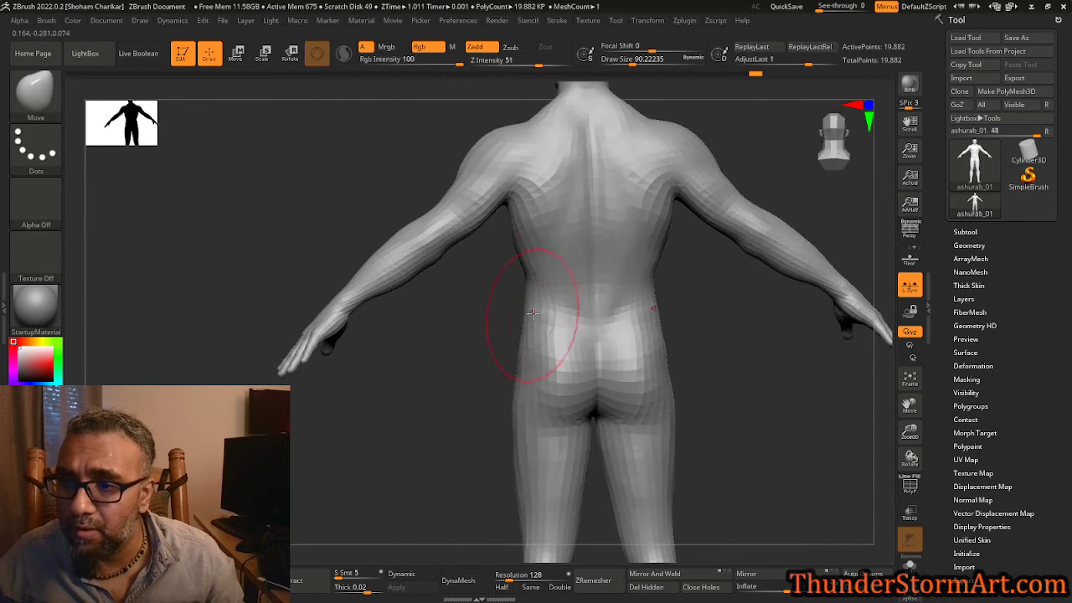
mouse_move(517, 211)
mouse_down()
mouse_move(495, 221)
mouse_move(520, 224)
mouse_move(503, 202)
mouse_move(520, 227)
mouse_up()
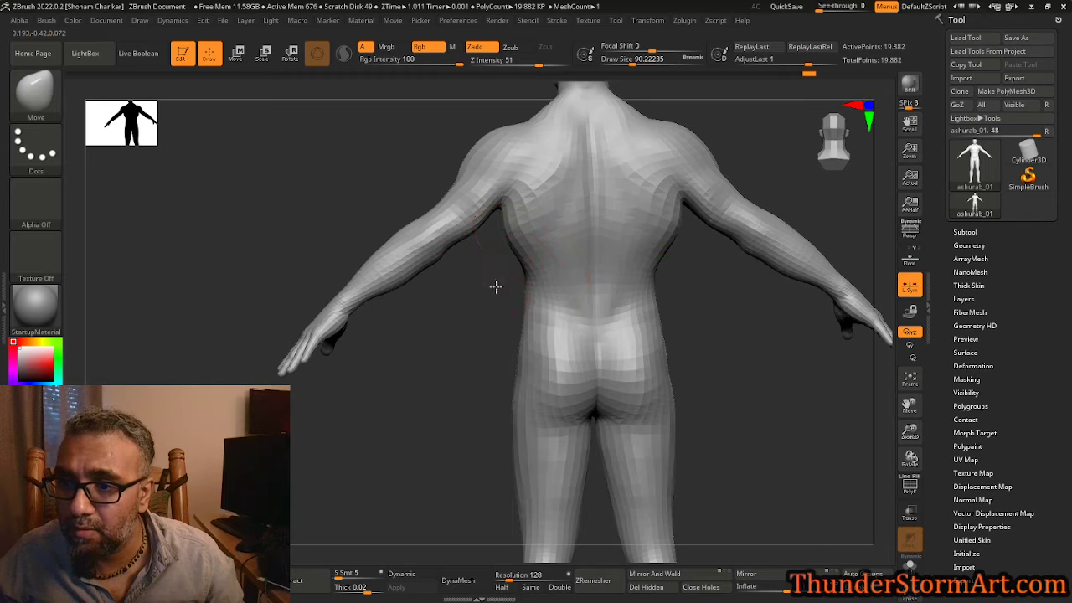
drag(496, 287, 546, 217)
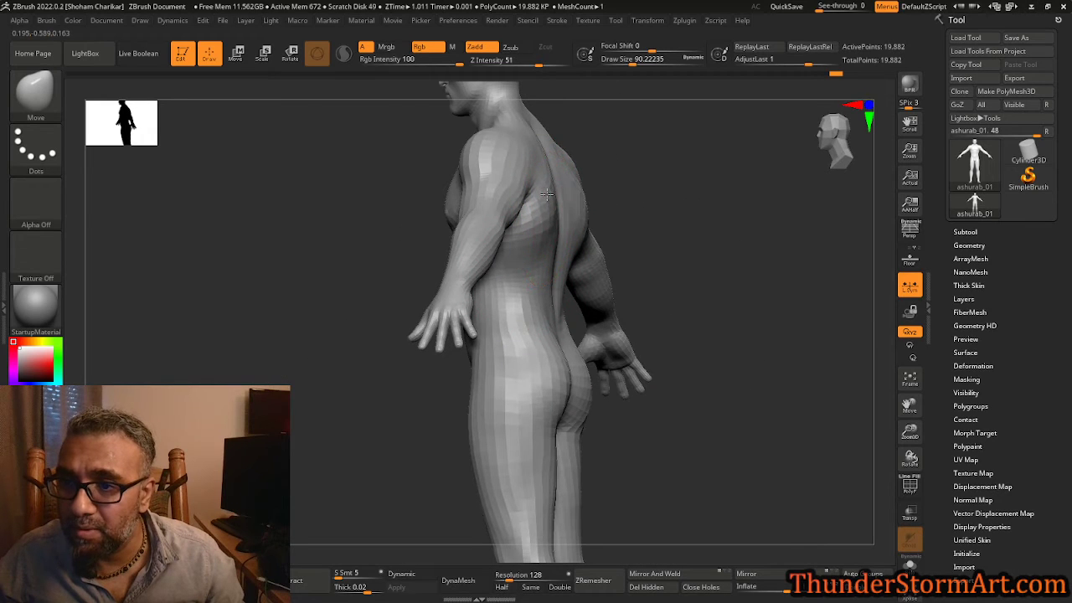
Examine the figure's shape from the side and the back.
key(f)
drag(748, 245, 703, 233)
right_click(704, 233)
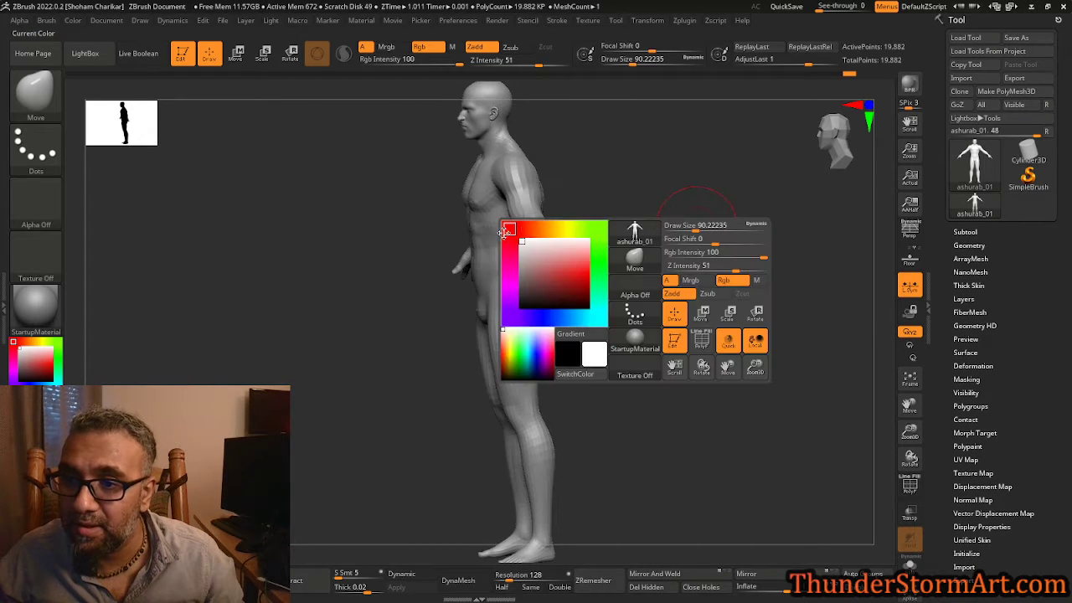
drag(625, 220, 754, 369)
drag(605, 284, 787, 268)
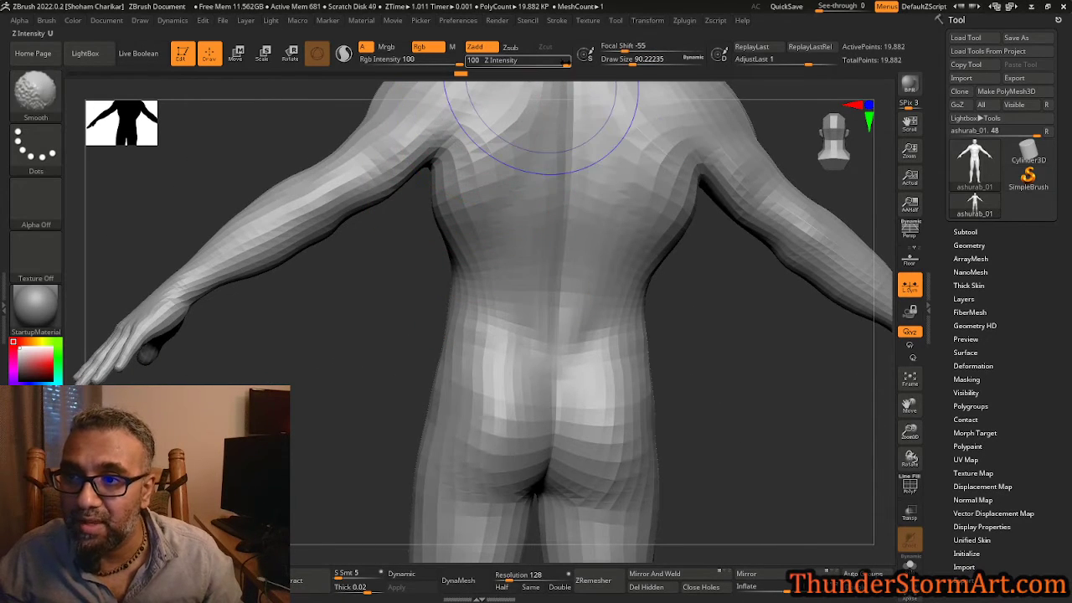
Set the Smooth brush's Z Intensity to 12 and smooth the sides of the back below the armpits.
shift+drag(559, 64, 502, 64)
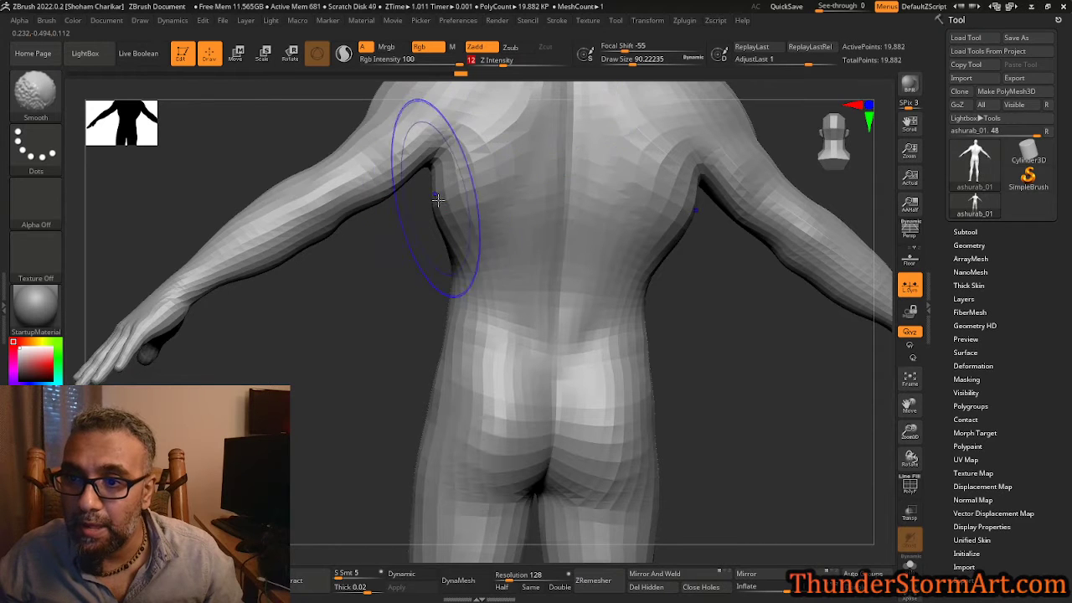
mouse_move(439, 201)
shift+mouse_down()
mouse_move(452, 210)
mouse_move(435, 222)
shift+mouse_up()
Turn on perspective and examine the figure's silhouette from above and from the front.
mouse_move(388, 283)
mouse_down()
mouse_move(477, 283)
mouse_move(662, 163)
mouse_move(653, 170)
mouse_move(700, 163)
mouse_move(598, 204)
mouse_move(672, 251)
mouse_up()
key(space)
drag(618, 210, 631, 295)
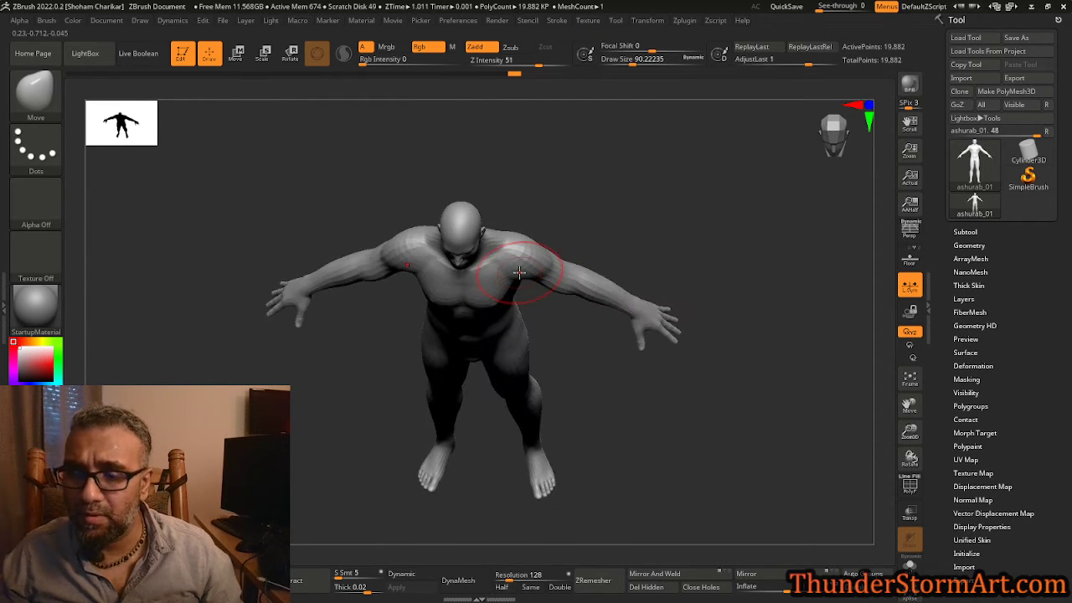
key(p)
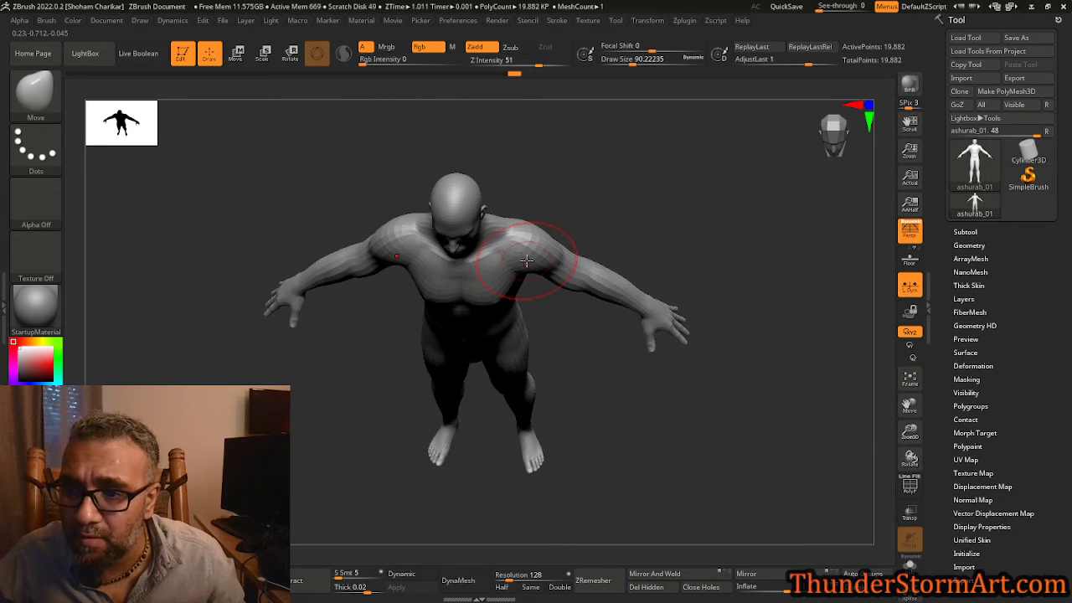
mouse_move(604, 170)
mouse_down()
mouse_move(604, 192)
mouse_move(541, 253)
mouse_up()
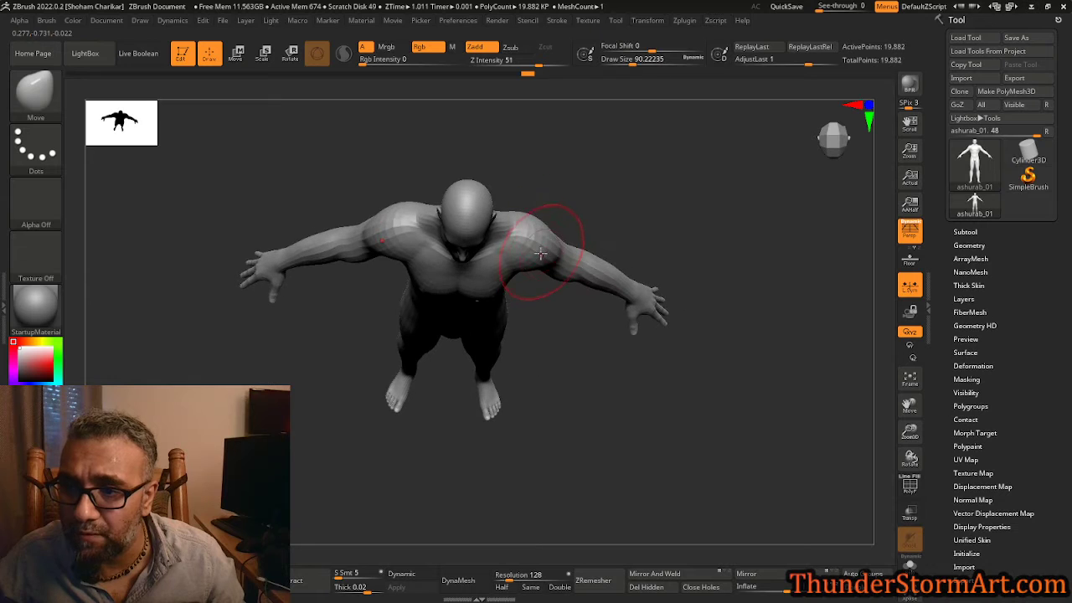
drag(594, 218, 631, 235)
alt+drag(689, 255, 776, 240)
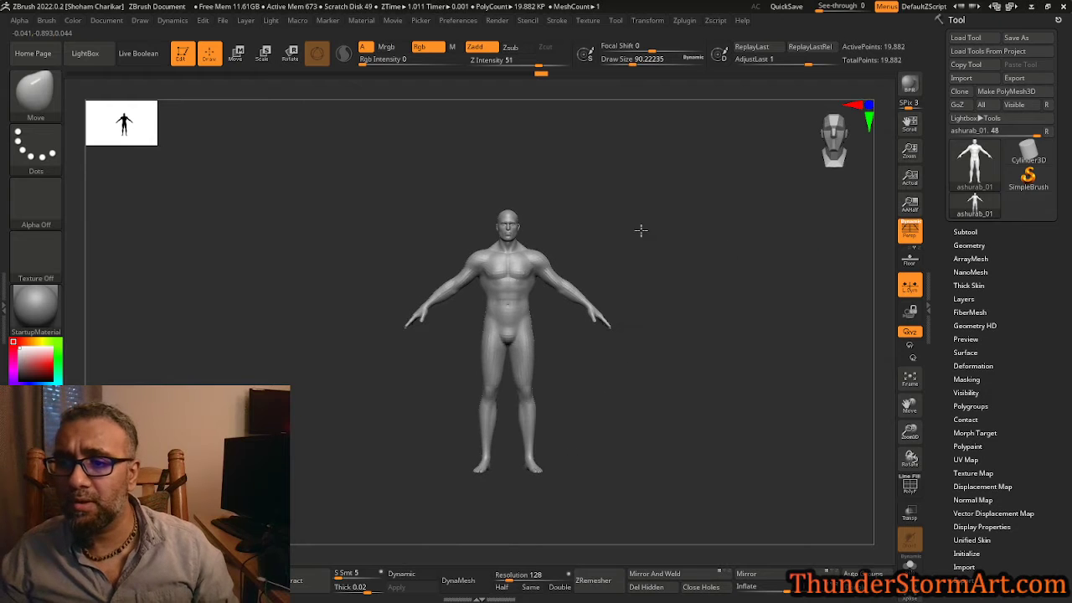
alt+drag(641, 231, 695, 258)
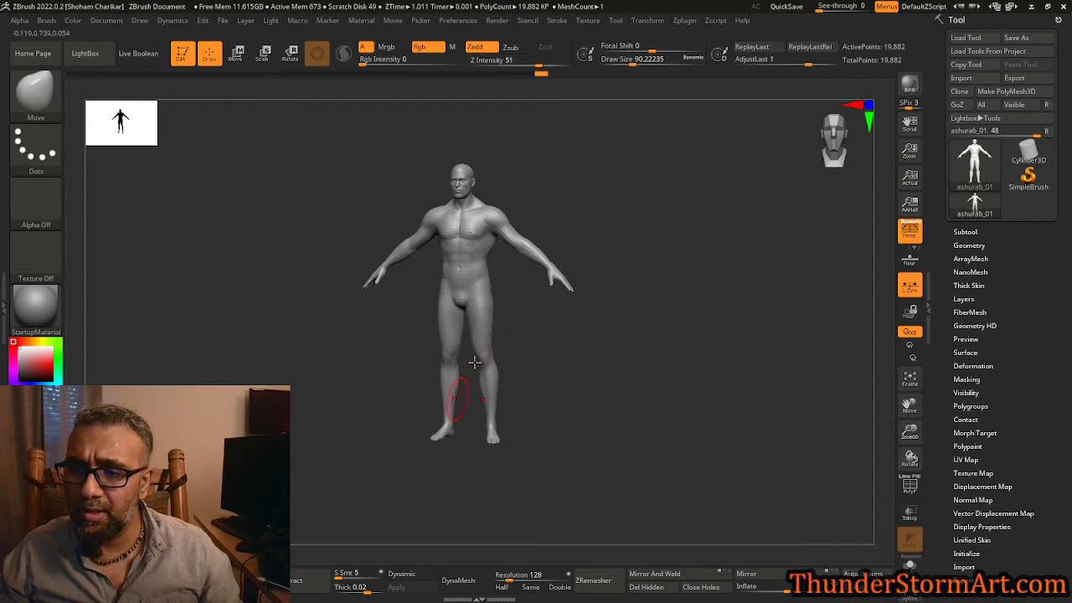
mouse_move(586, 181)
alt+mouse_down()
mouse_move(570, 263)
mouse_move(555, 265)
mouse_move(570, 266)
alt+mouse_up()
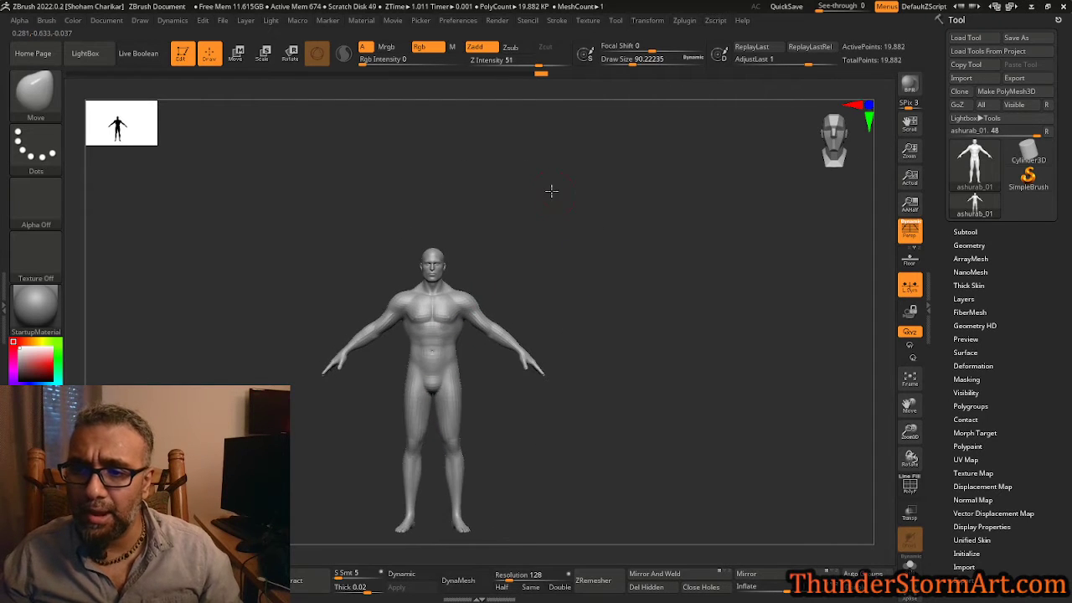
mouse_move(551, 191)
alt+mouse_down()
mouse_move(572, 234)
mouse_move(651, 232)
mouse_move(593, 206)
mouse_move(656, 209)
mouse_move(592, 212)
mouse_move(637, 163)
alt+mouse_up()
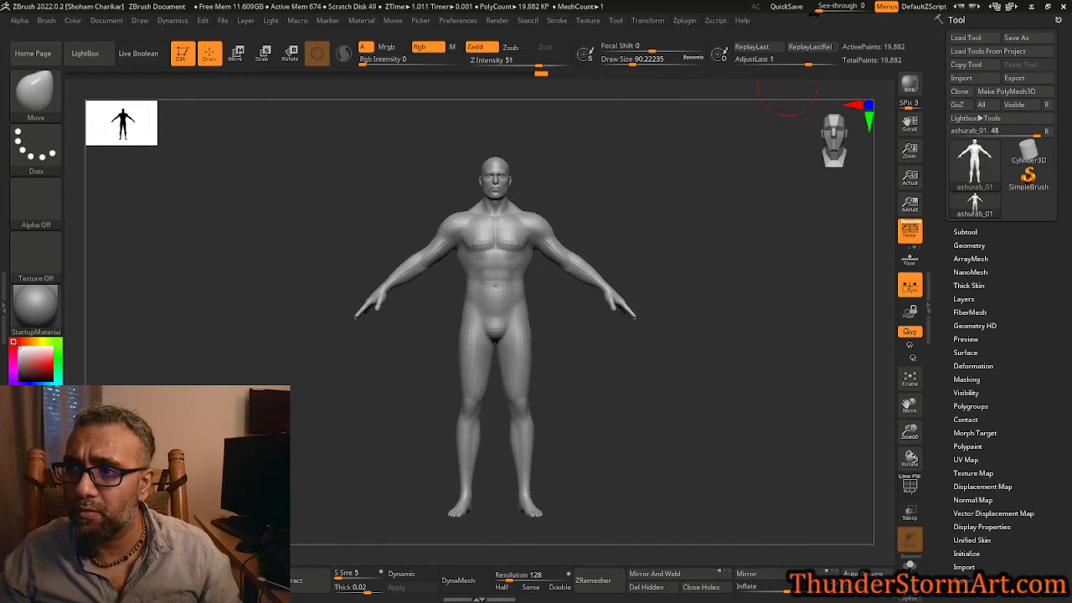
Set the See-through transparency to 48, turn off perspective and compare the front view with the reference drawing.
drag(820, 8, 844, 10)
mouse_move(659, 117)
alt+mouse_down()
mouse_move(641, 134)
mouse_move(653, 154)
mouse_move(644, 164)
mouse_move(659, 162)
mouse_move(635, 166)
alt+mouse_up()
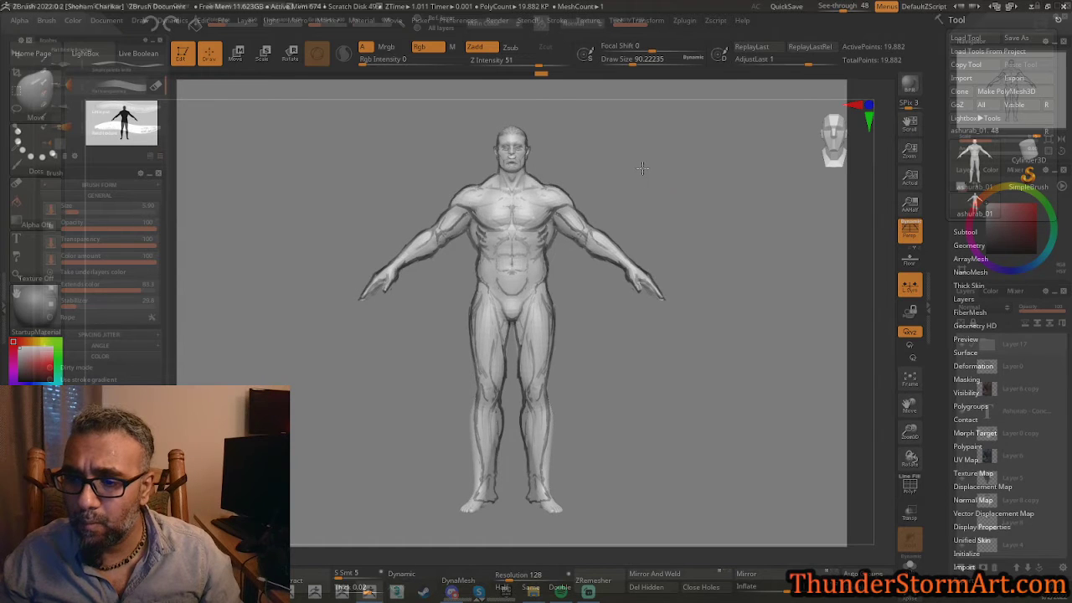
key(p)
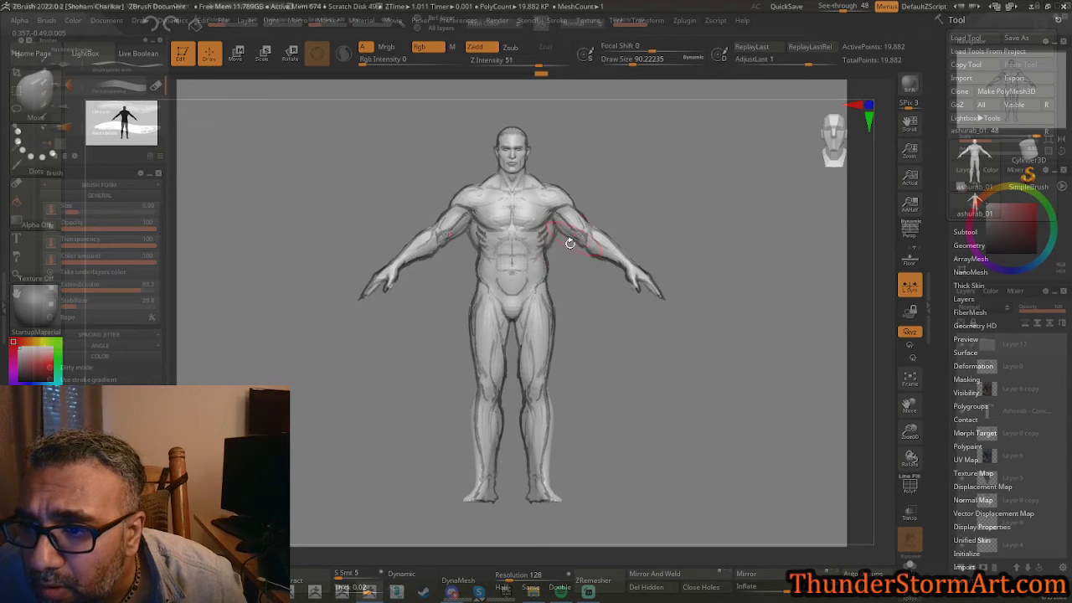
Set See-through to 0 and try pulling the side of the back below the armpit outward with the Move brush.
drag(648, 239, 620, 182)
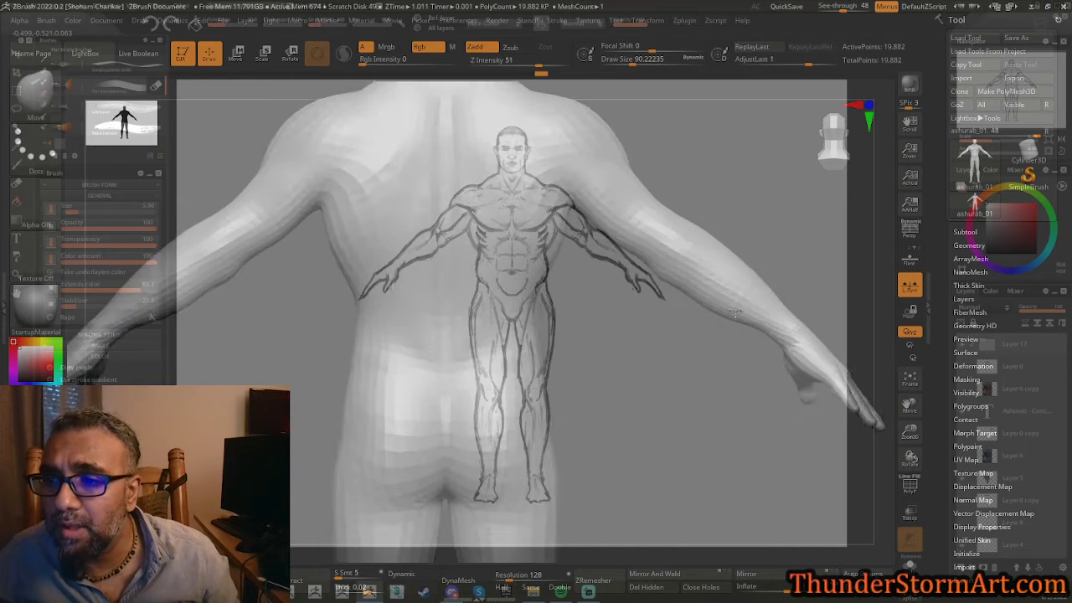
drag(712, 342, 644, 345)
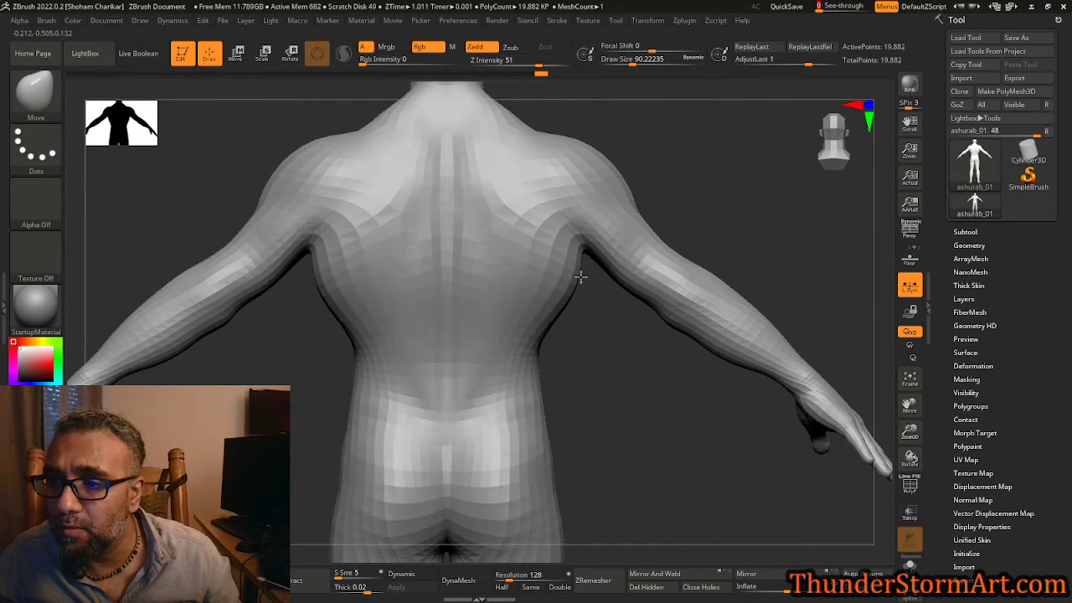
mouse_move(580, 277)
mouse_down()
mouse_move(561, 280)
mouse_move(594, 256)
mouse_up()
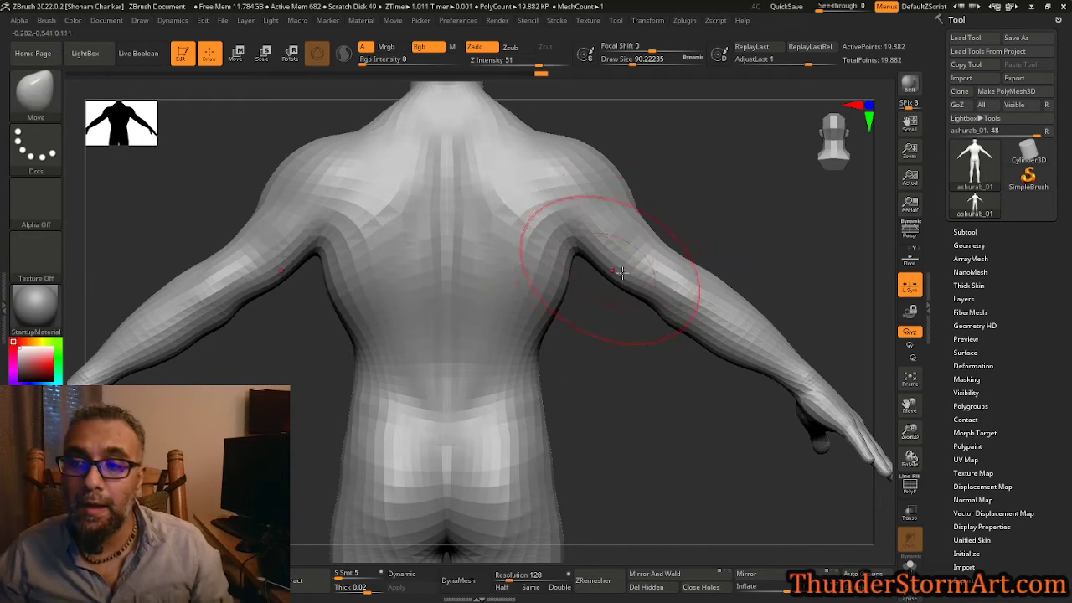
drag(559, 285, 580, 285)
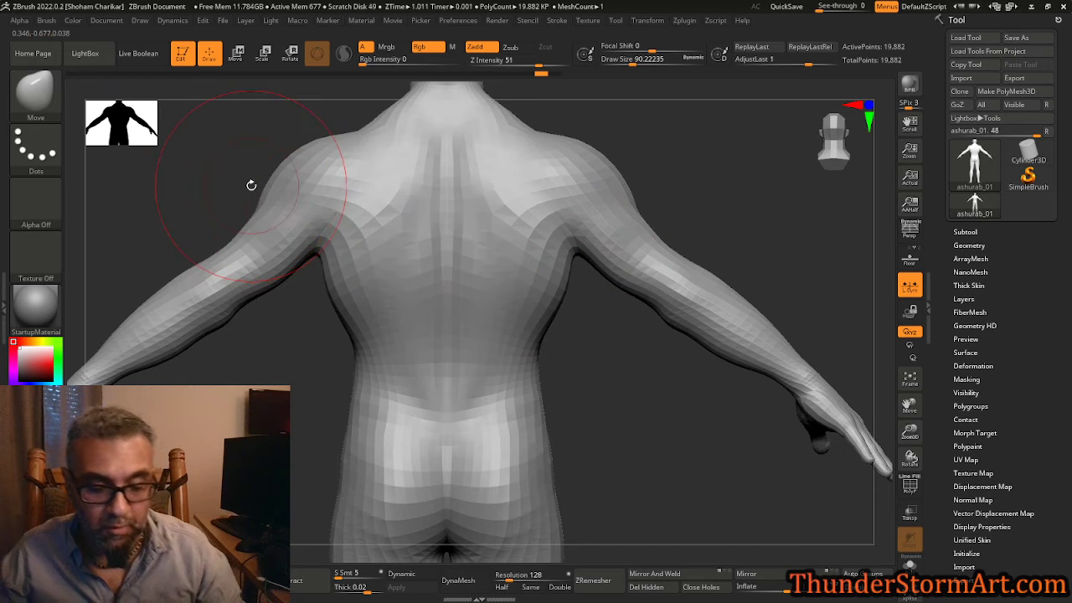
Select the Move Topological brush, switch back to Move once, and select Move Topological again.
key(b)
key(m)
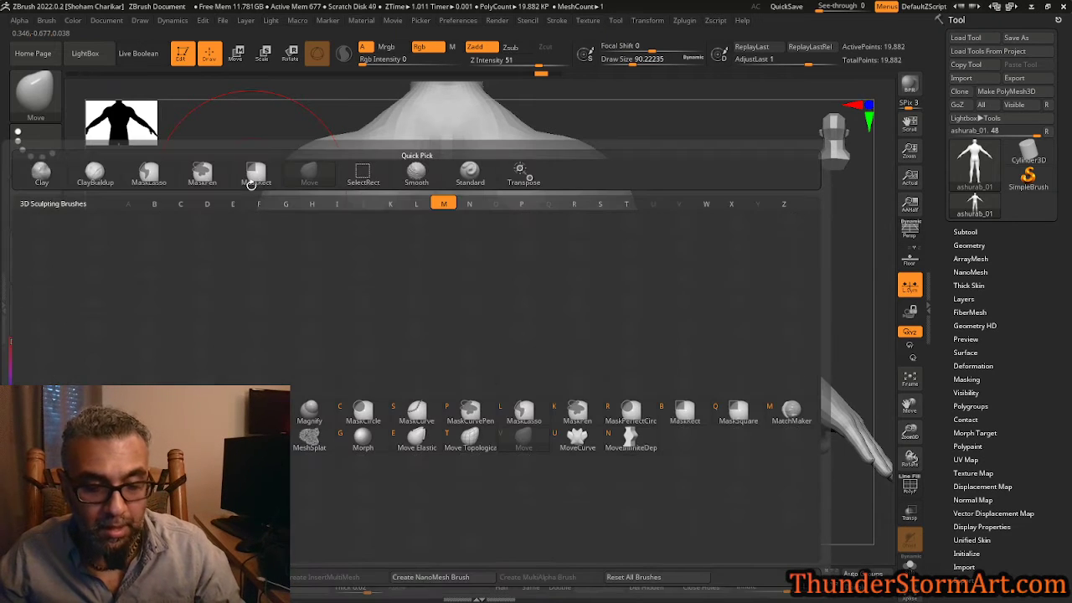
key(t)
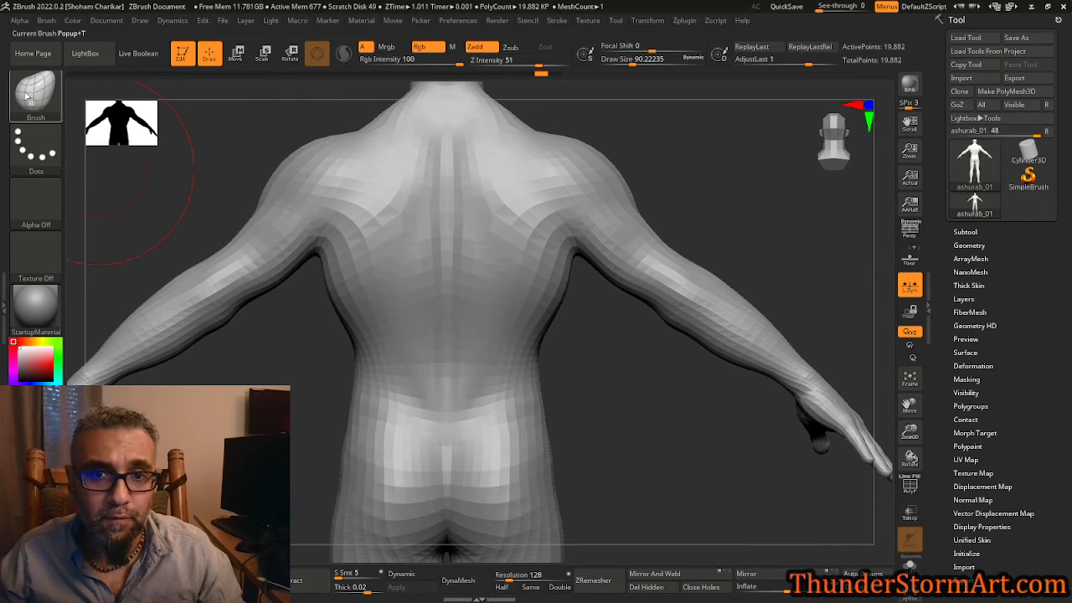
key(b)
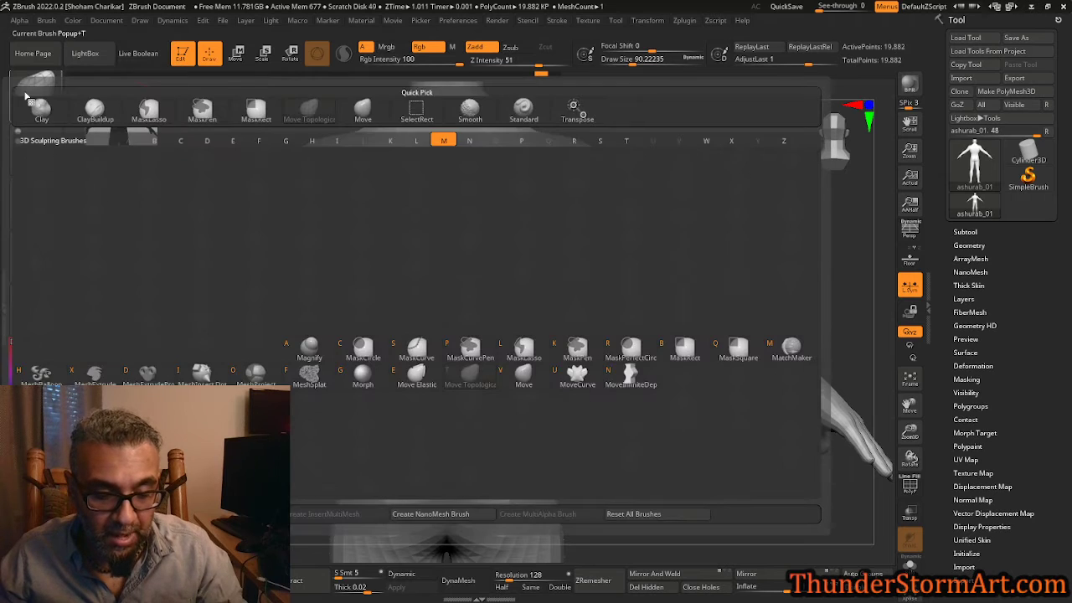
key(m)
key(v)
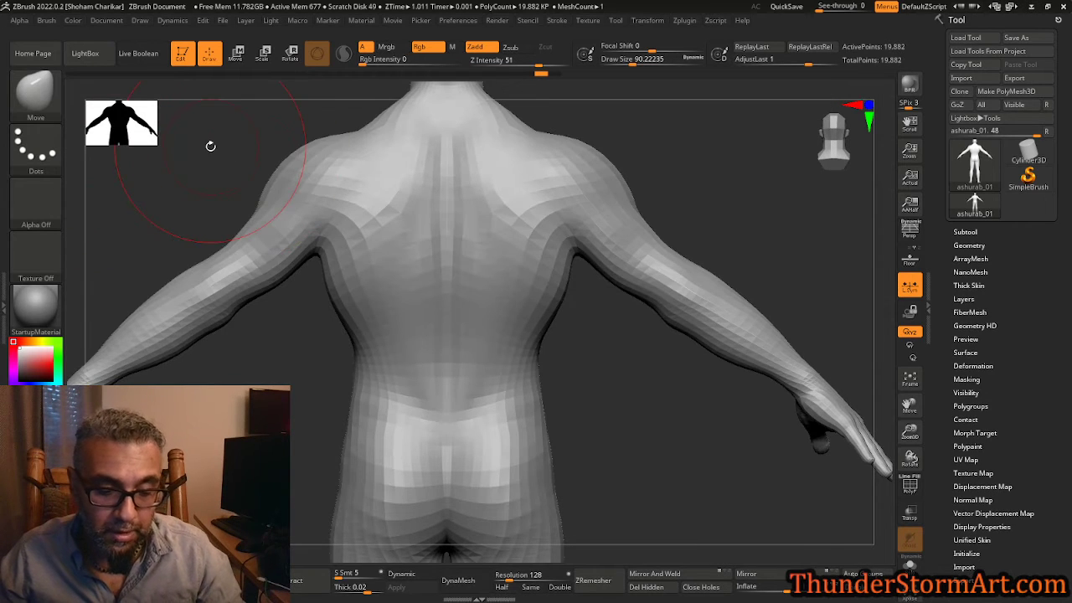
key(b)
key(m)
key(t)
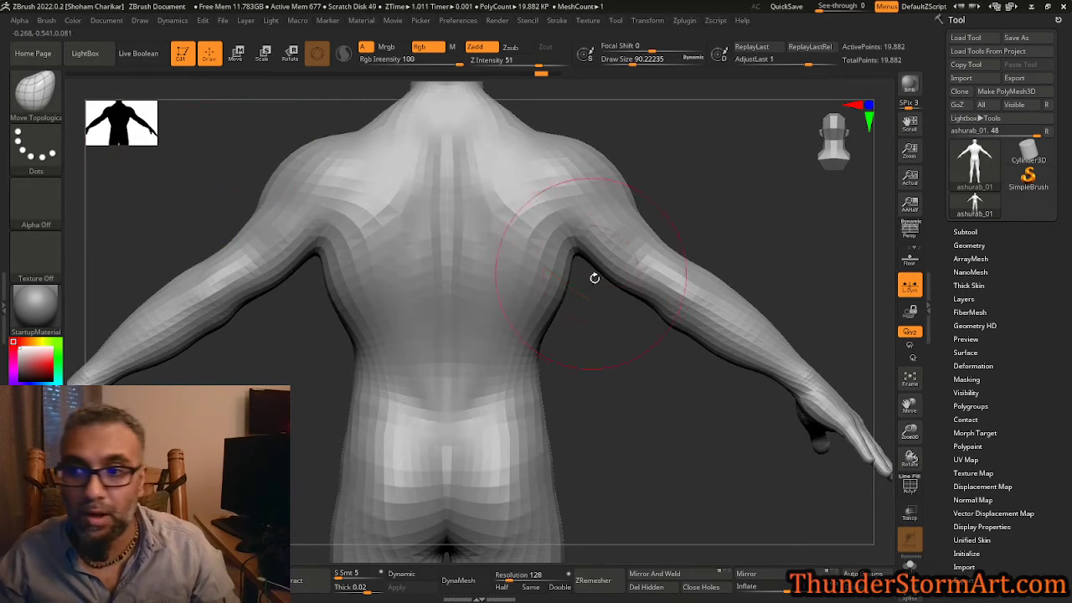
Reshape the sides of the back below the armpits with the Move Topological brush.
drag(562, 293, 567, 293)
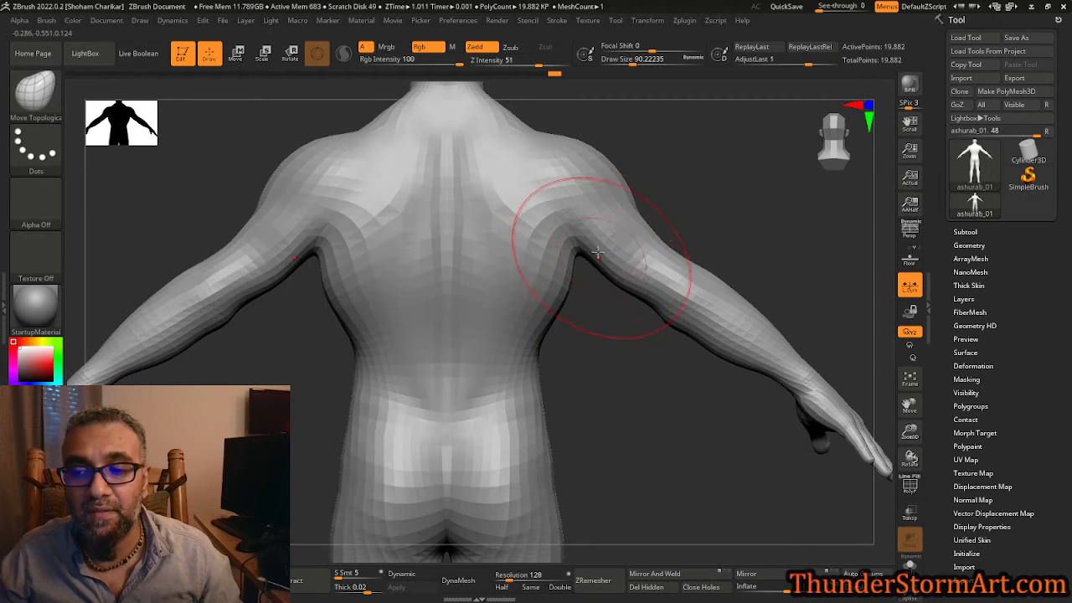
ctrl+right_drag(619, 354, 618, 368)
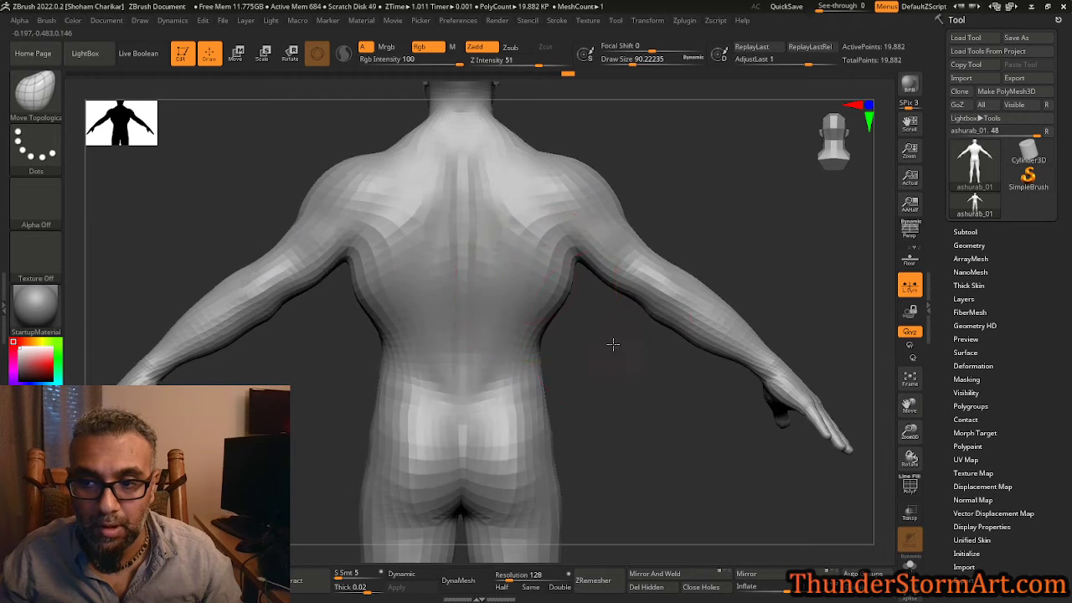
drag(617, 347, 603, 369)
drag(537, 294, 541, 299)
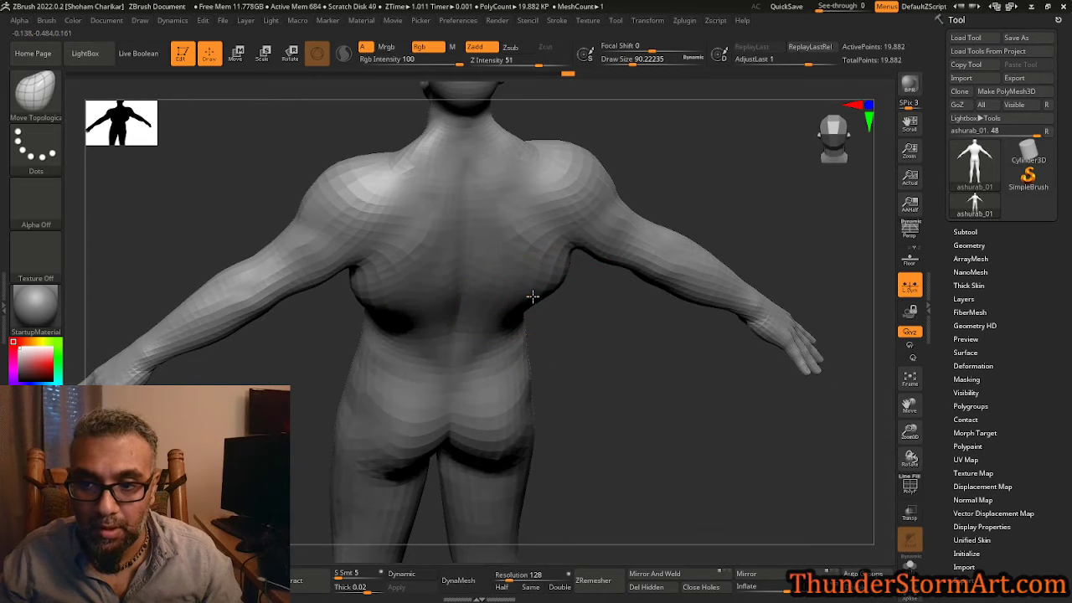
Smooth the sides of the upper back and return to a straight back view.
mouse_move(604, 352)
mouse_down()
mouse_move(612, 357)
mouse_move(649, 316)
mouse_up()
mouse_move(779, 218)
mouse_down()
mouse_move(754, 245)
mouse_move(726, 242)
mouse_move(712, 154)
mouse_up()
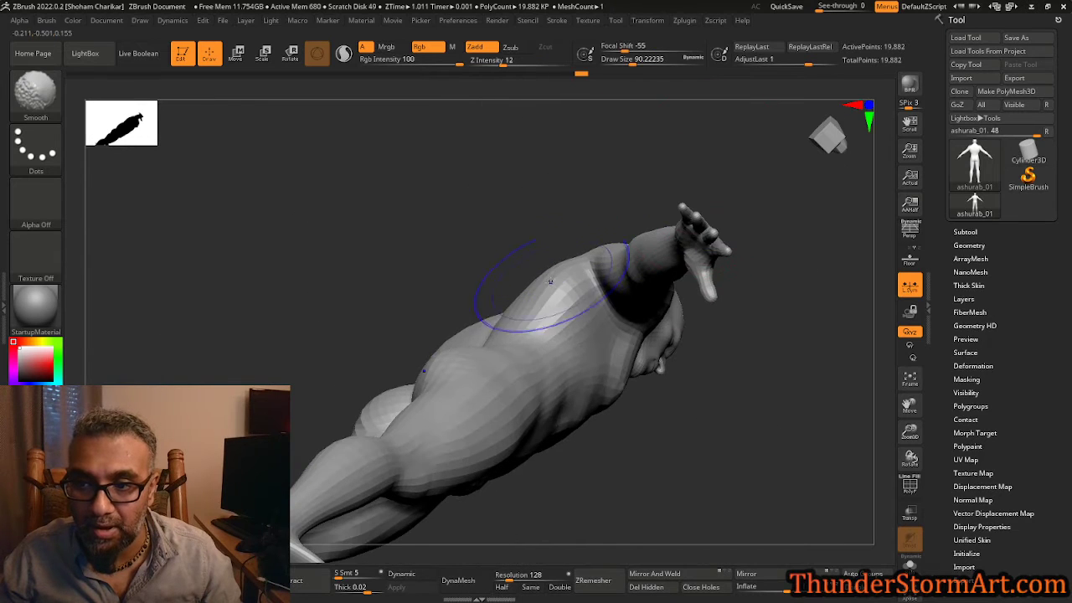
shift+drag(551, 180, 592, 293)
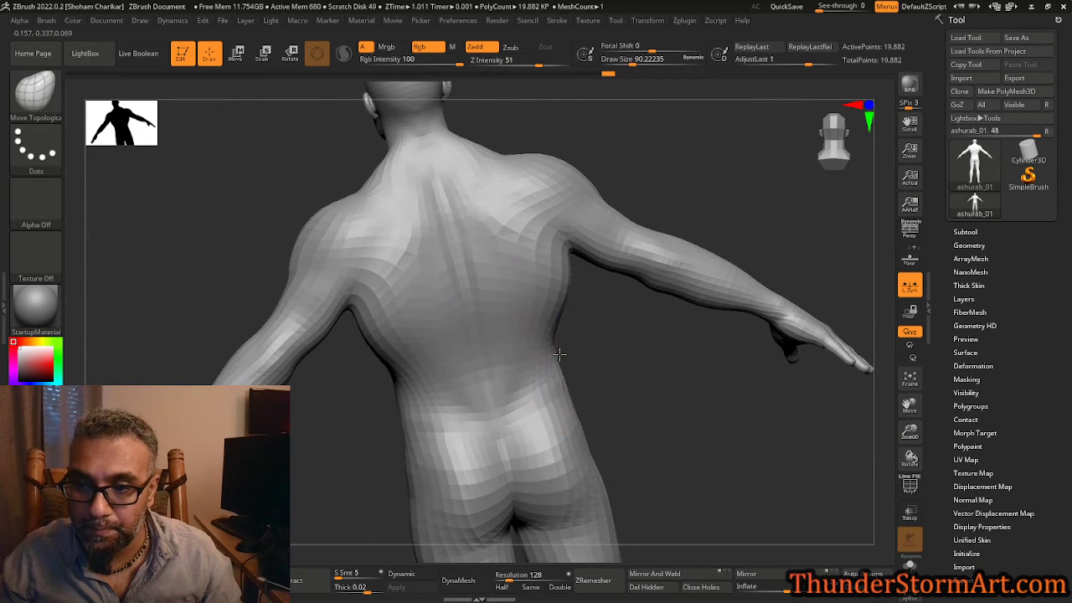
shift+drag(615, 357, 690, 414)
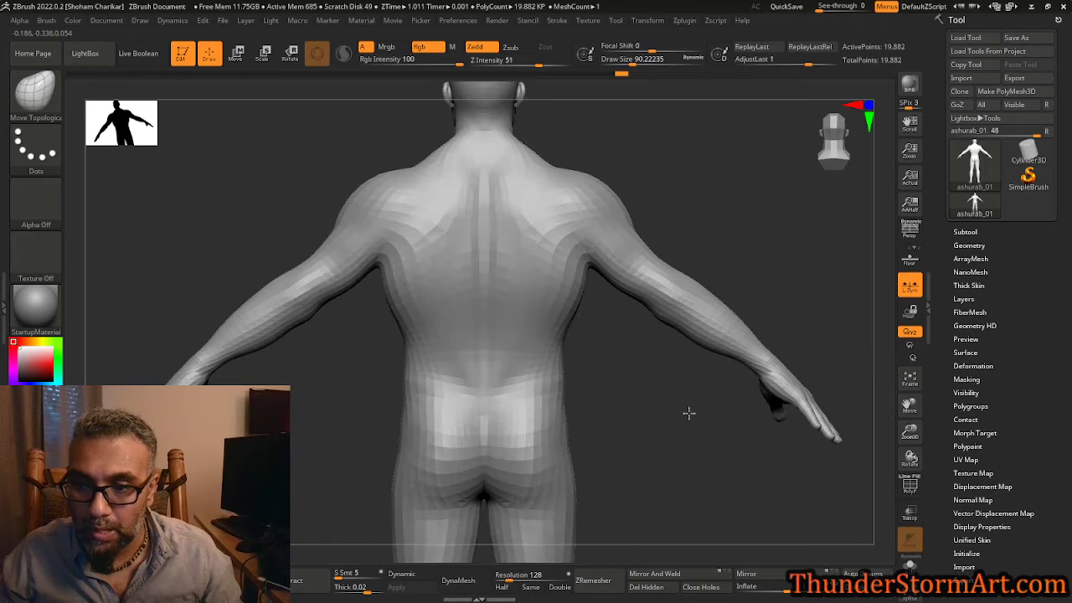
Set See-through to 38 and fit the back view of the figure over the reference drawing to compare the outlines.
click(821, 8)
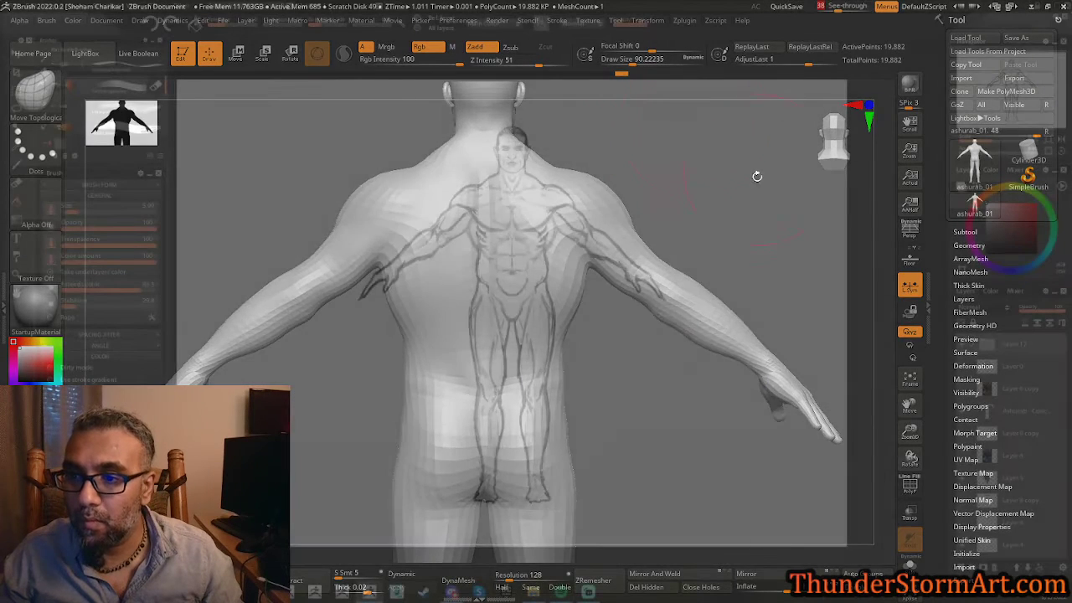
mouse_move(681, 116)
alt+mouse_down()
mouse_move(697, 169)
mouse_move(670, 160)
alt+mouse_up()
key(space)
key(alt+Tab)
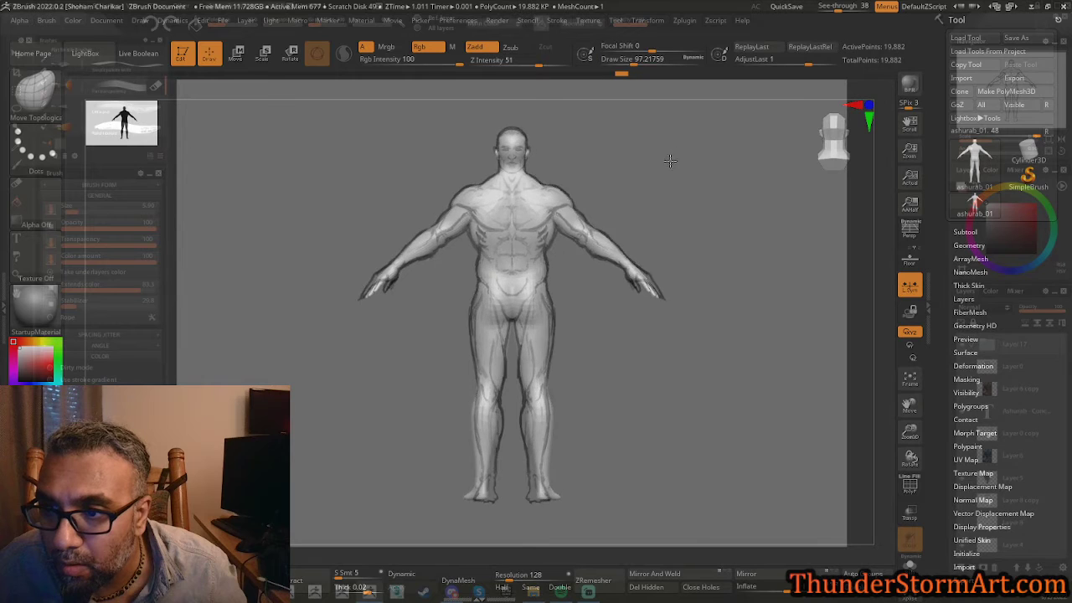
Set the Move Topological brush's draw size to 112 and its focal shift to -81.
key(s)
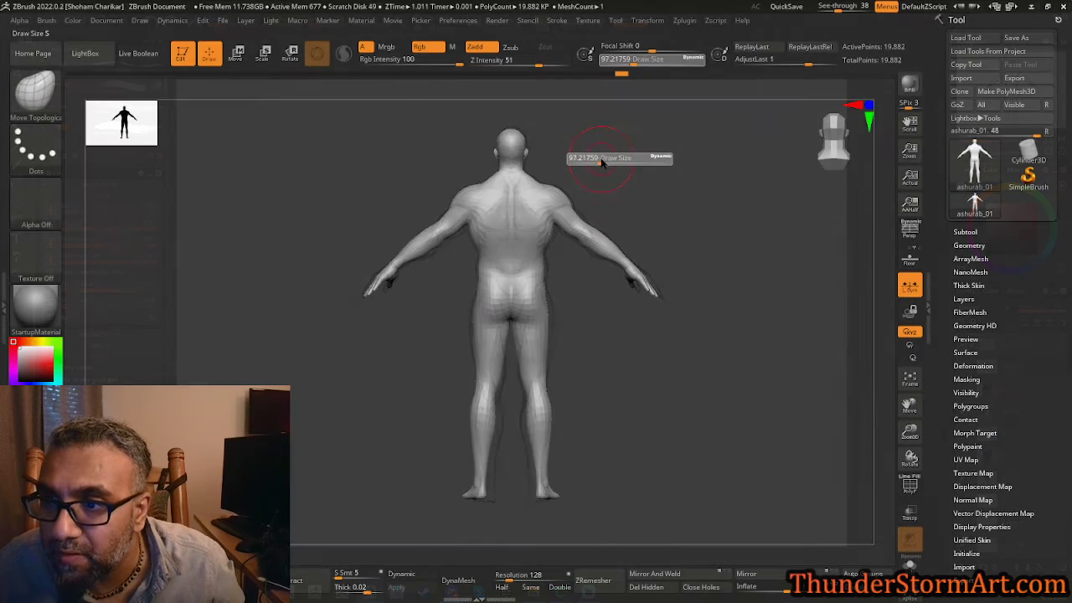
drag(602, 158, 615, 155)
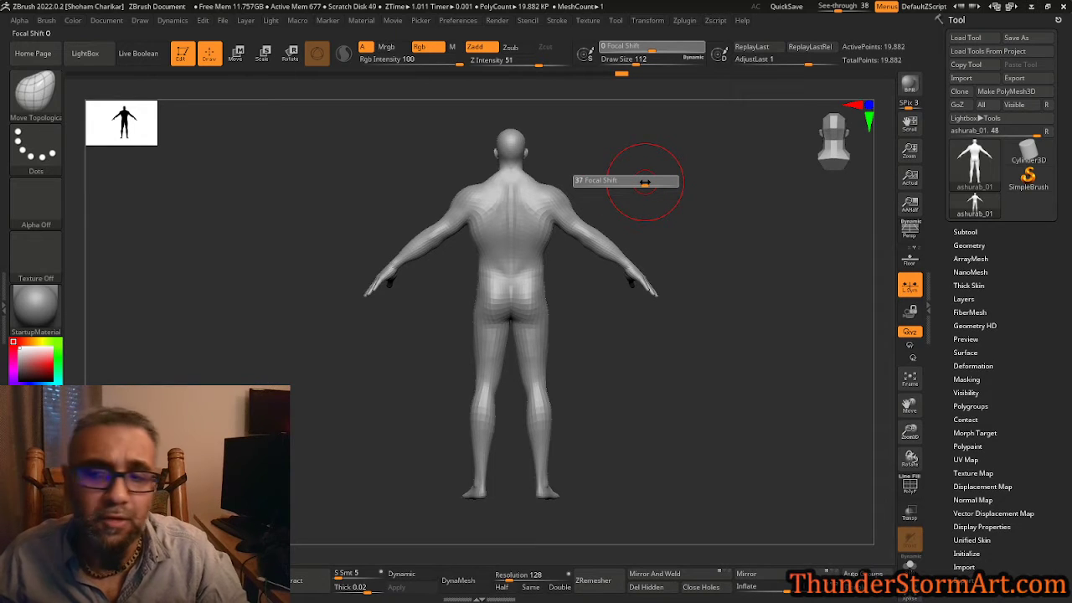
drag(646, 182, 649, 182)
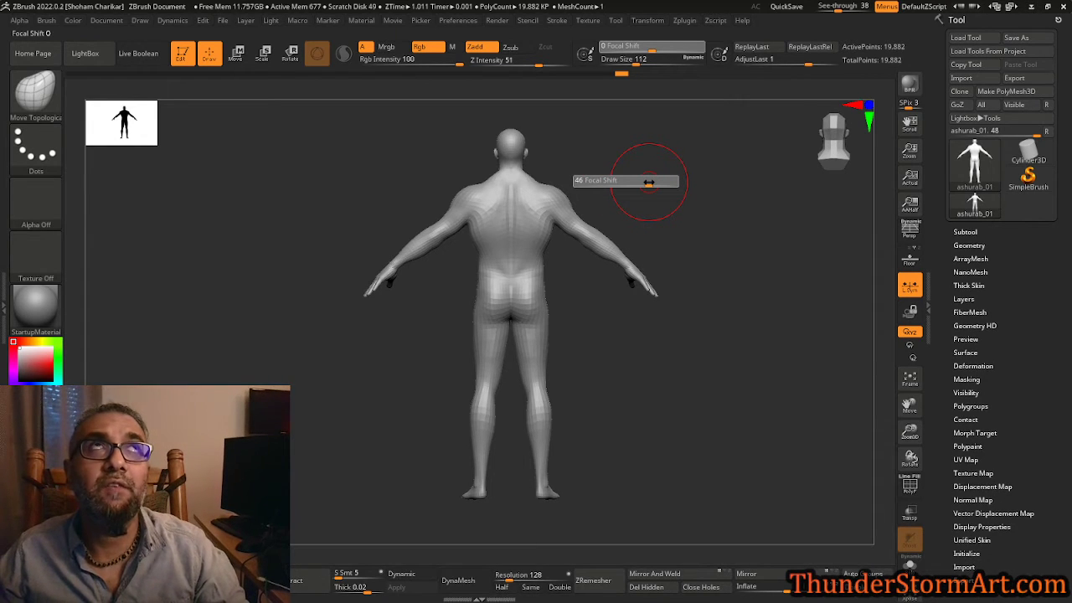
drag(649, 181, 650, 181)
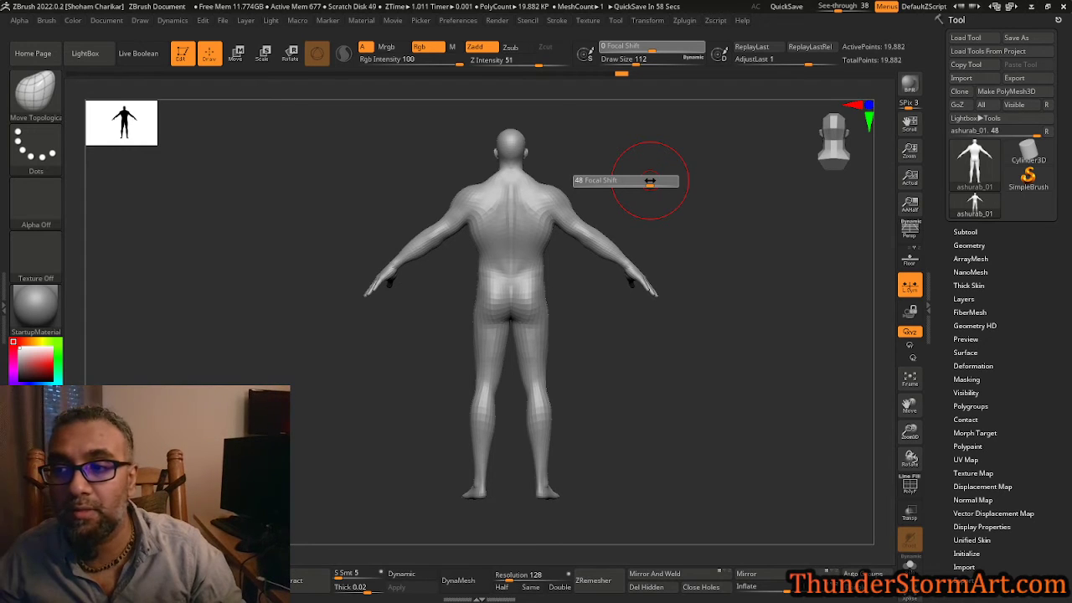
drag(650, 181, 595, 185)
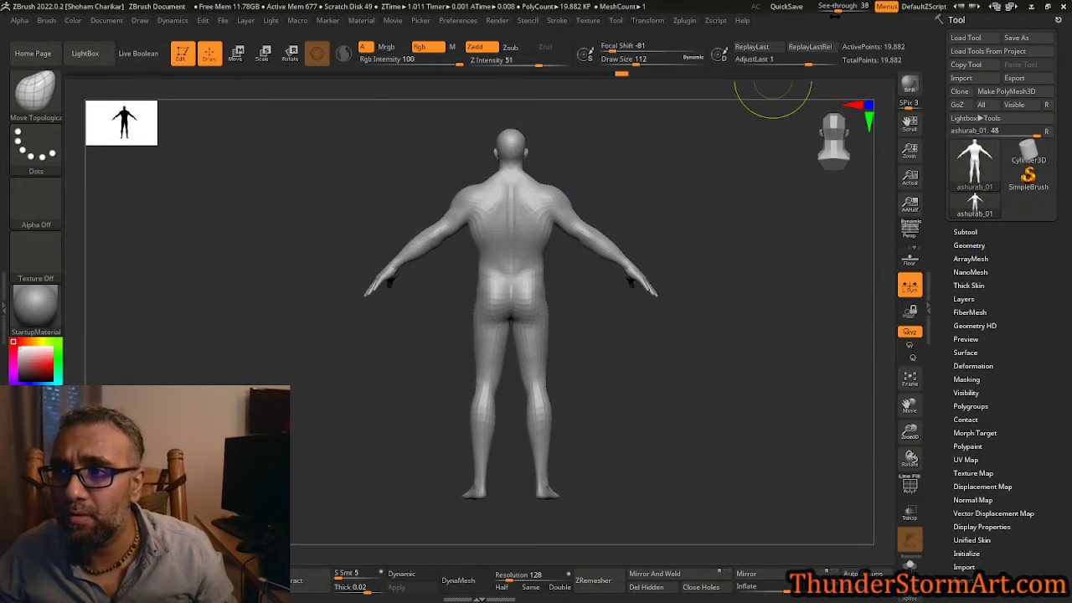
Set See-through to 0 and test the brush by pulling the outer thighs outward, undoing the stroke.
drag(835, 16, 815, 14)
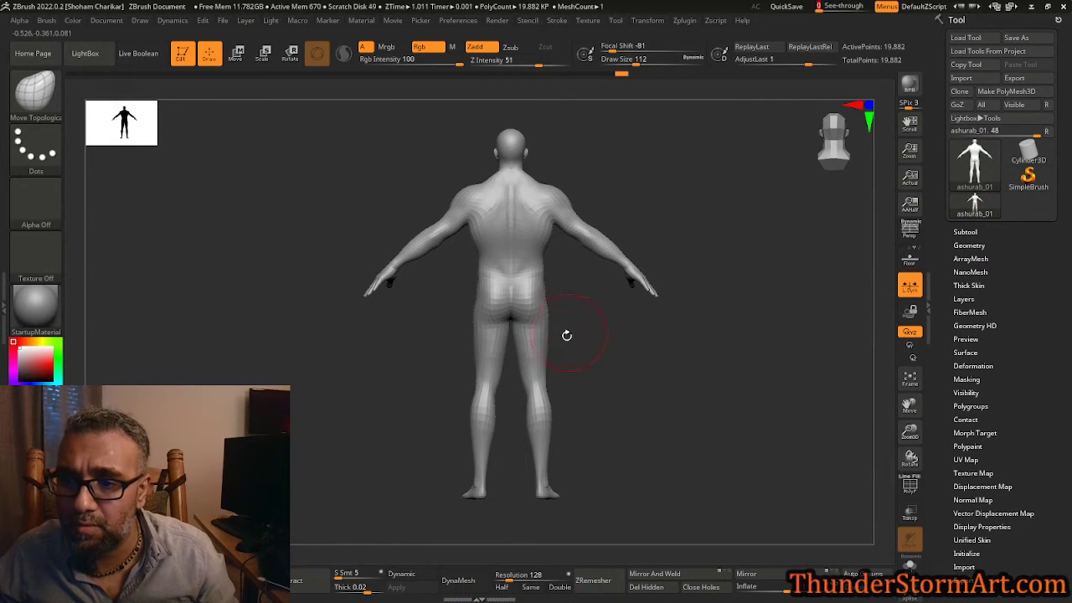
drag(546, 344, 581, 349)
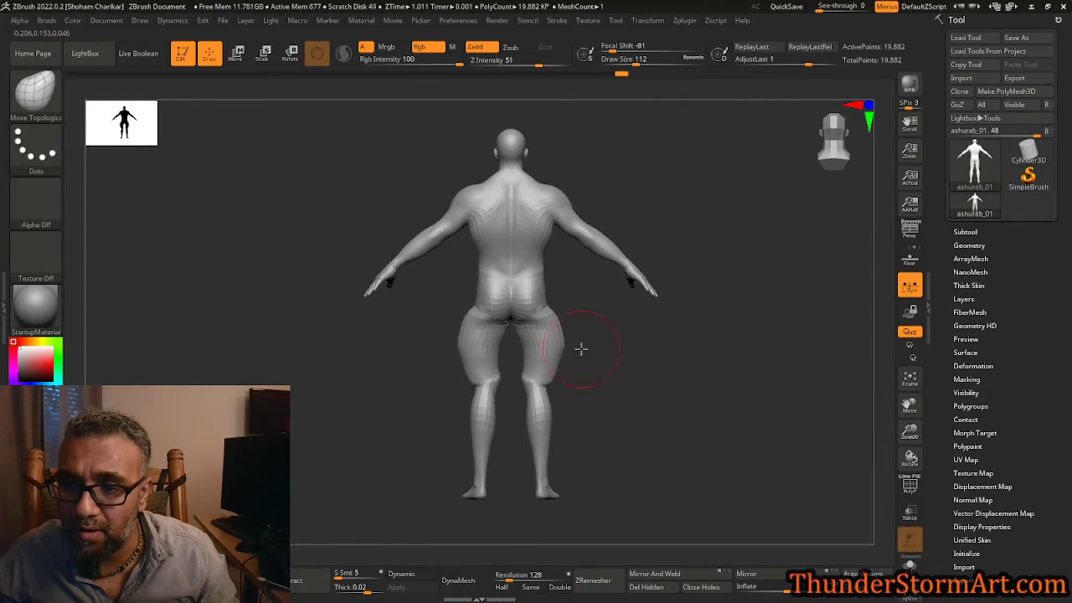
key(ctrl+z)
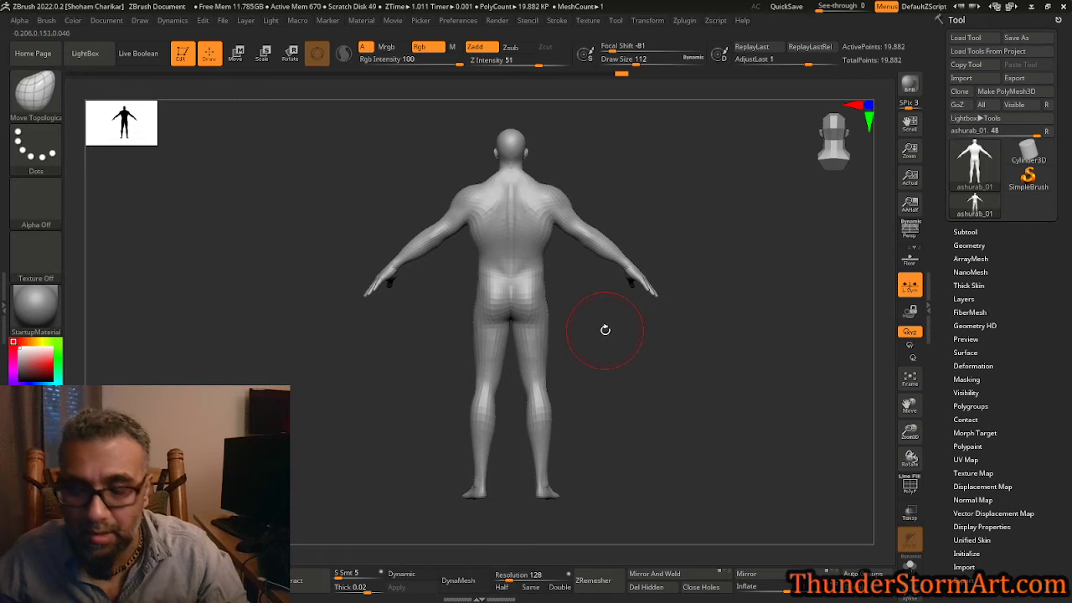
Set the focal shift to 75 and try pulling the outer thigh outward, undoing the stroke.
key(o)
drag(617, 332, 683, 334)
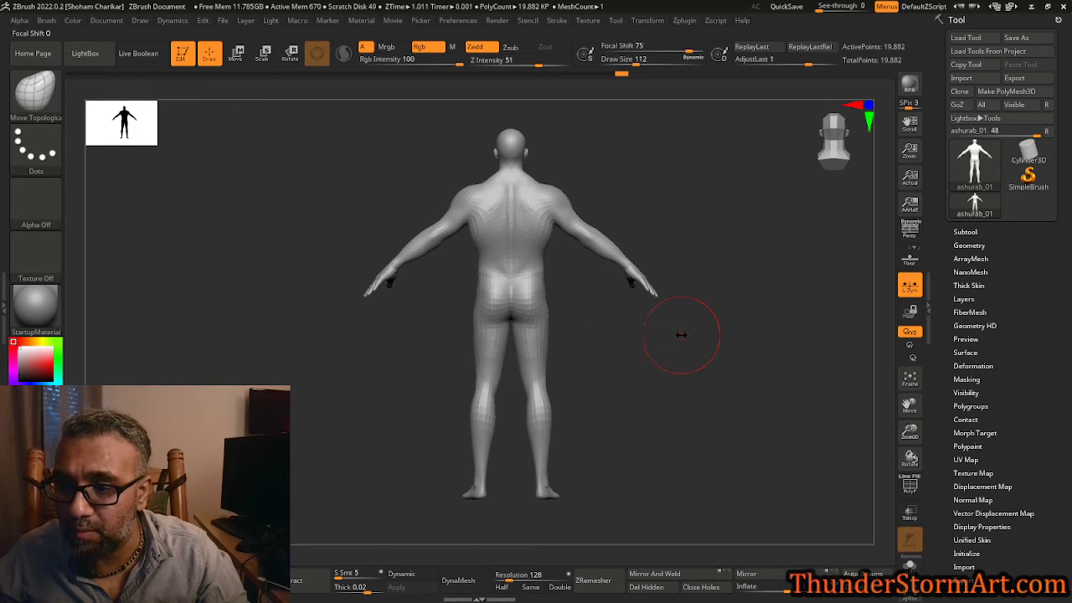
drag(546, 346, 639, 340)
key(ctrl+z)
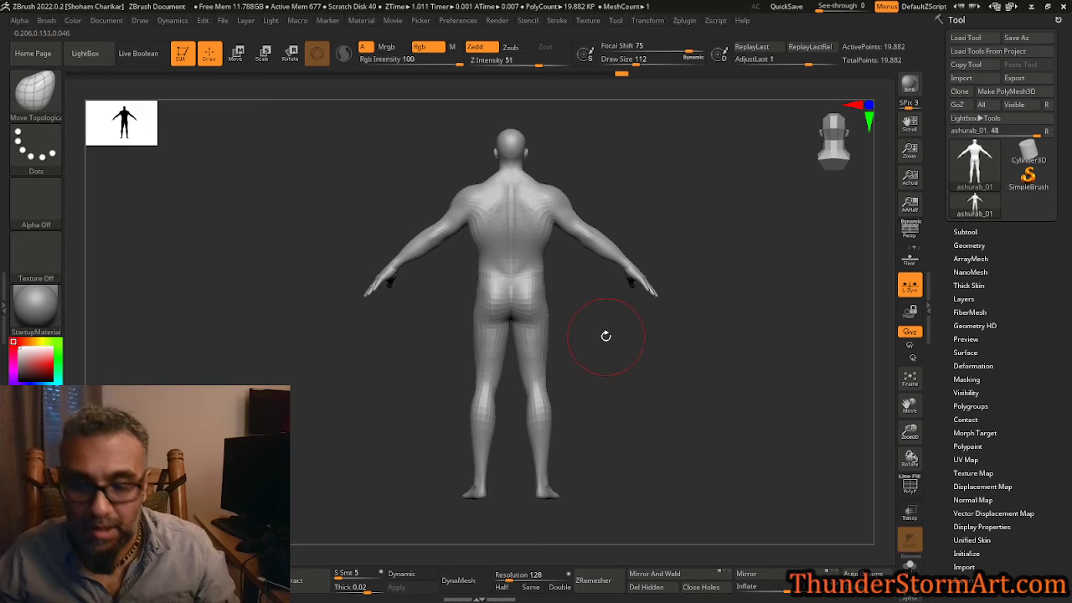
Try a focal shift of 0 on the Move Topological brush and settle on 73.
key(o)
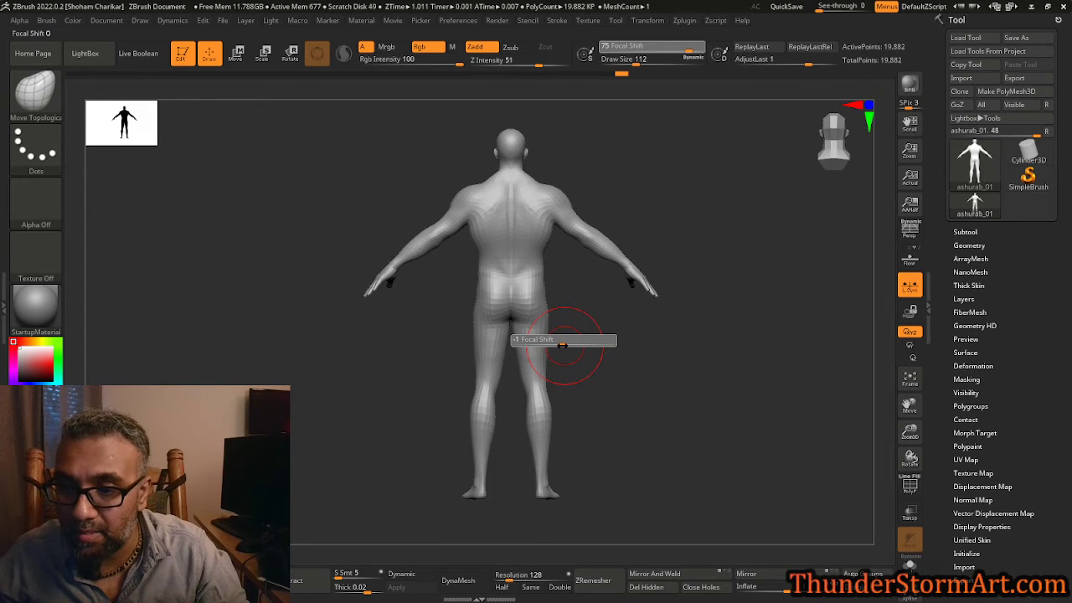
drag(563, 345, 544, 346)
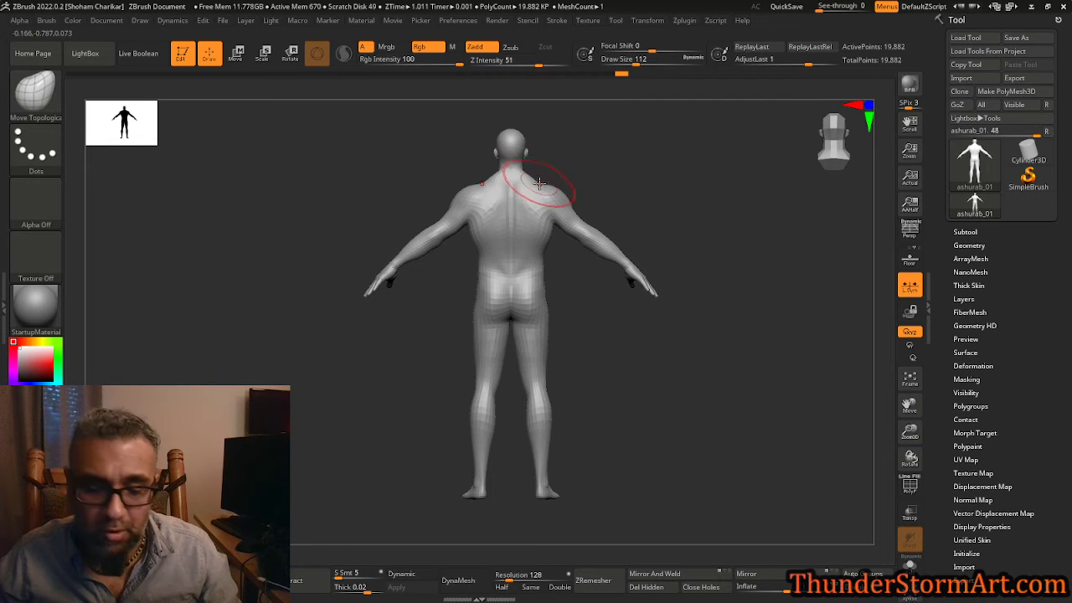
key(o)
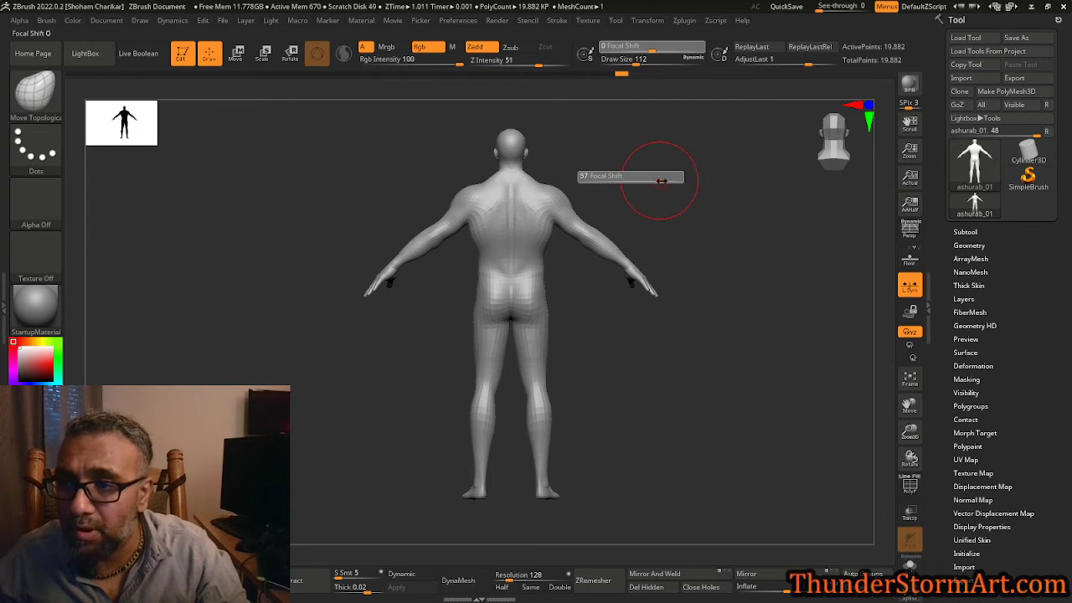
drag(667, 181, 668, 181)
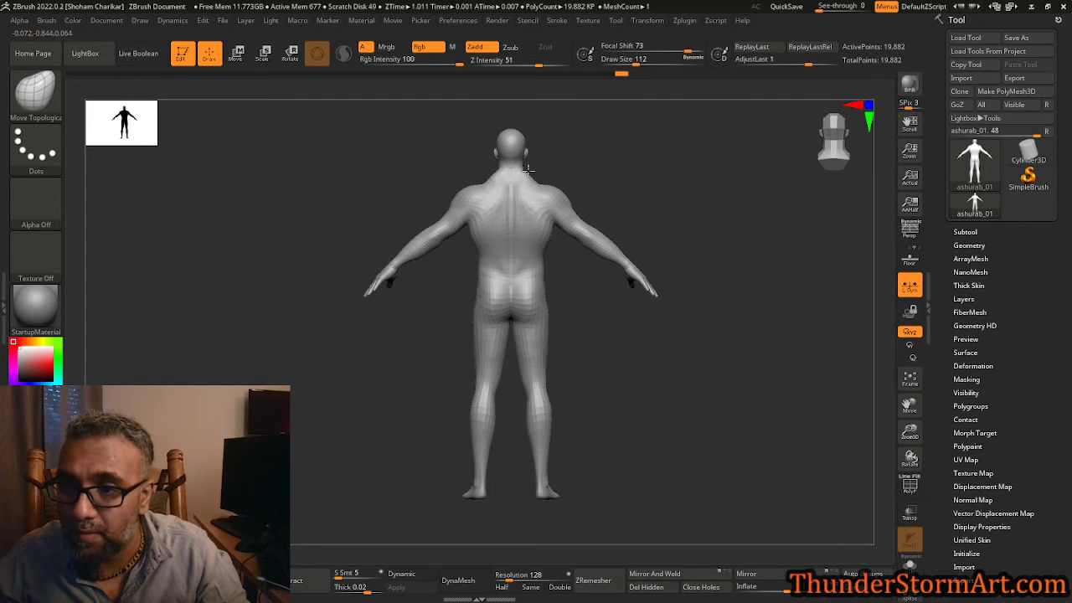
Refine the base of the neck and the sides of the back with small Move Topological strokes, checking from several rear angles.
right_drag(530, 170, 543, 201)
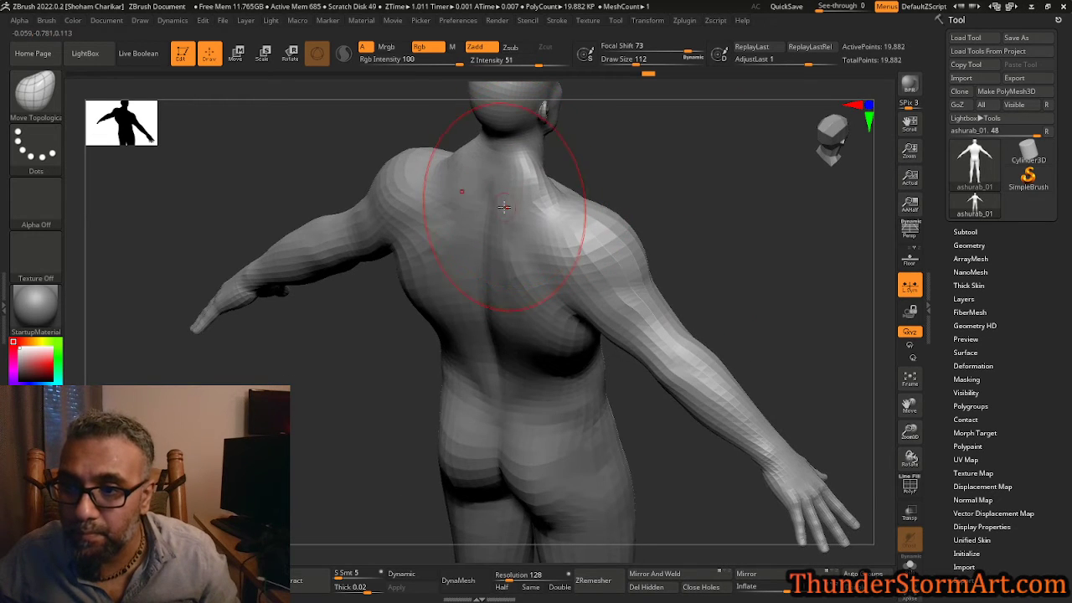
right_drag(510, 180, 743, 259)
key(f)
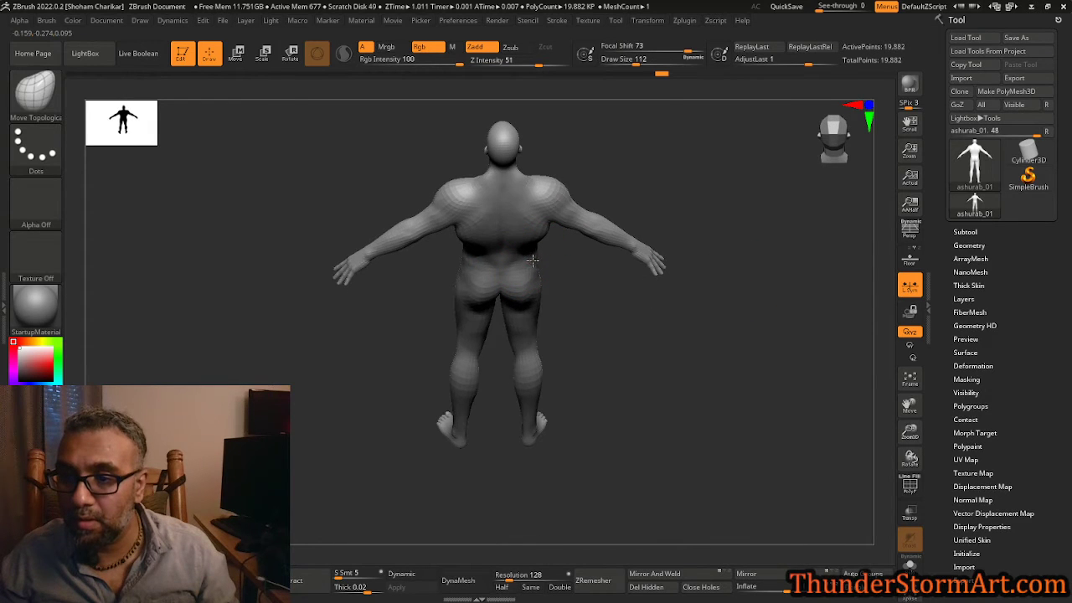
mouse_move(533, 261)
right_down()
mouse_move(455, 306)
mouse_move(486, 340)
mouse_move(515, 268)
right_up()
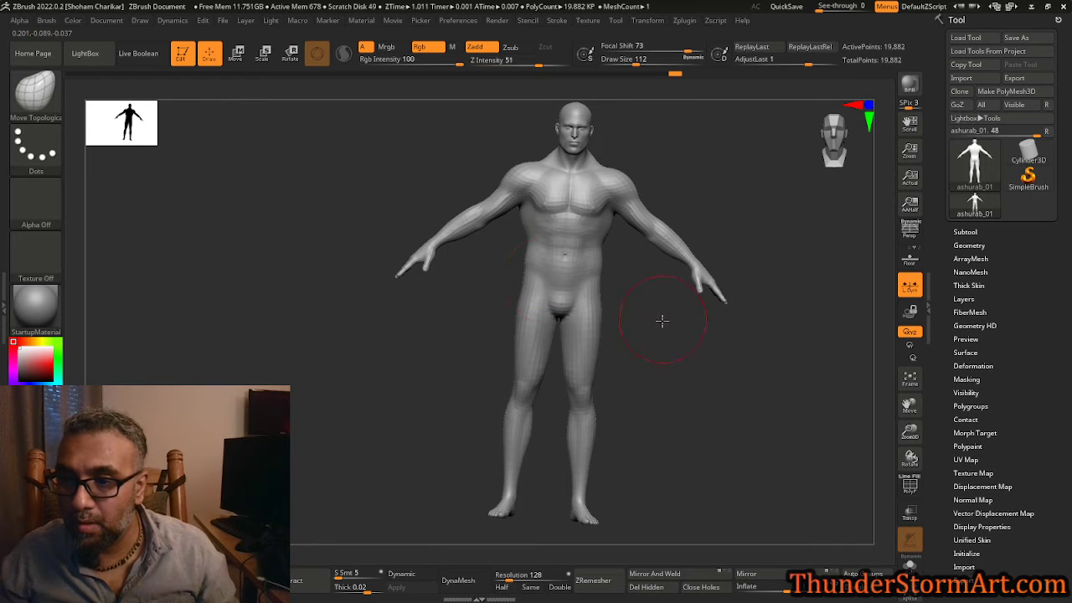
Adjust the sides of the ribcage below the armpits with small strokes in a close front view.
right_drag(662, 320, 694, 436)
right_click(635, 347)
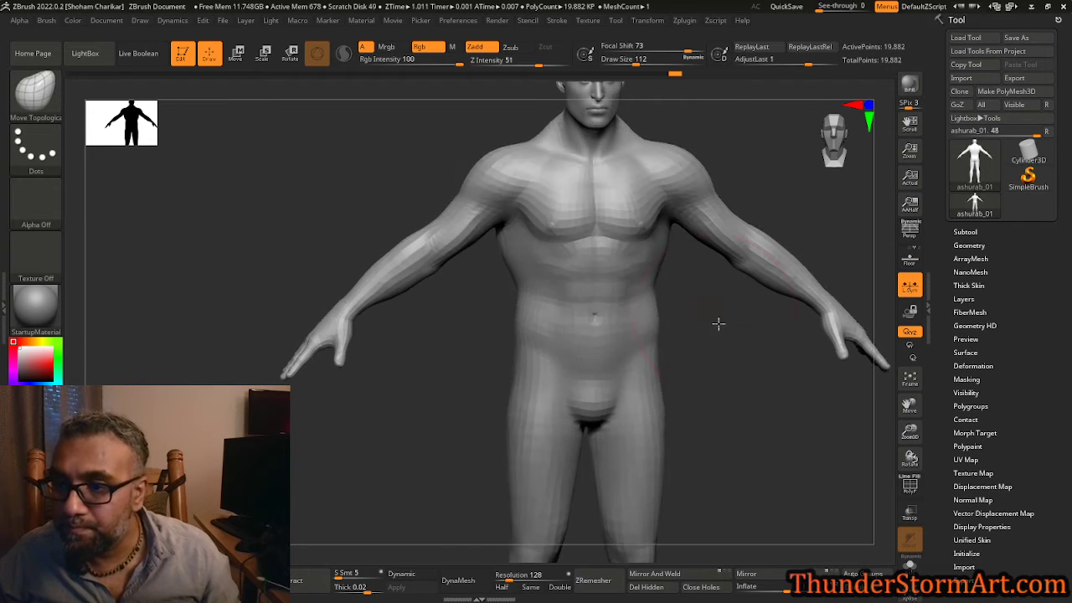
mouse_move(668, 277)
right_down()
mouse_move(685, 277)
mouse_move(663, 282)
right_up()
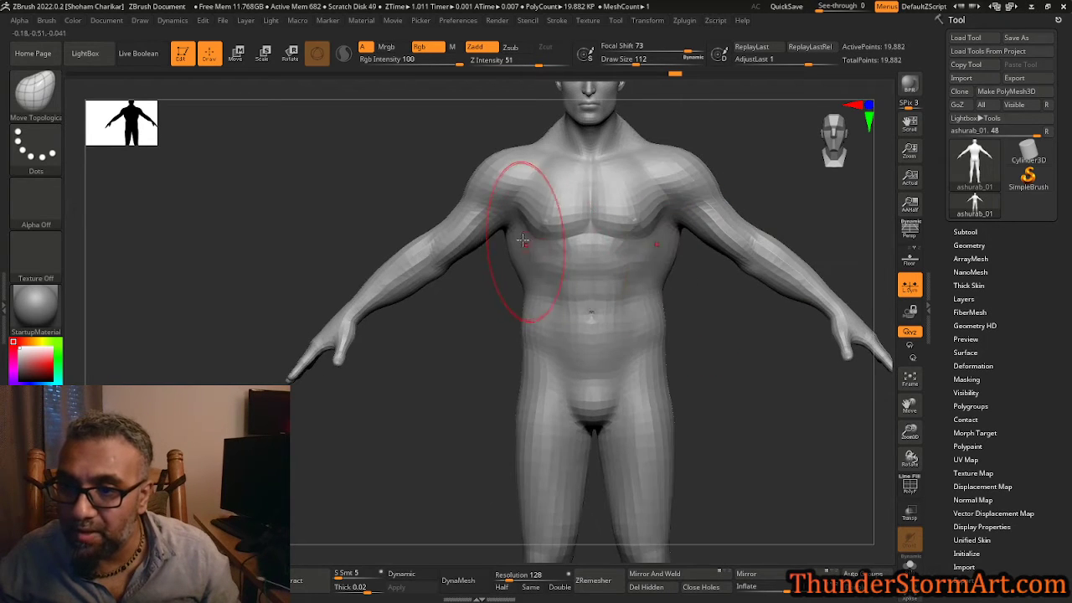
mouse_move(524, 242)
right_down()
mouse_move(670, 256)
mouse_move(521, 271)
mouse_move(536, 261)
mouse_move(531, 249)
right_up()
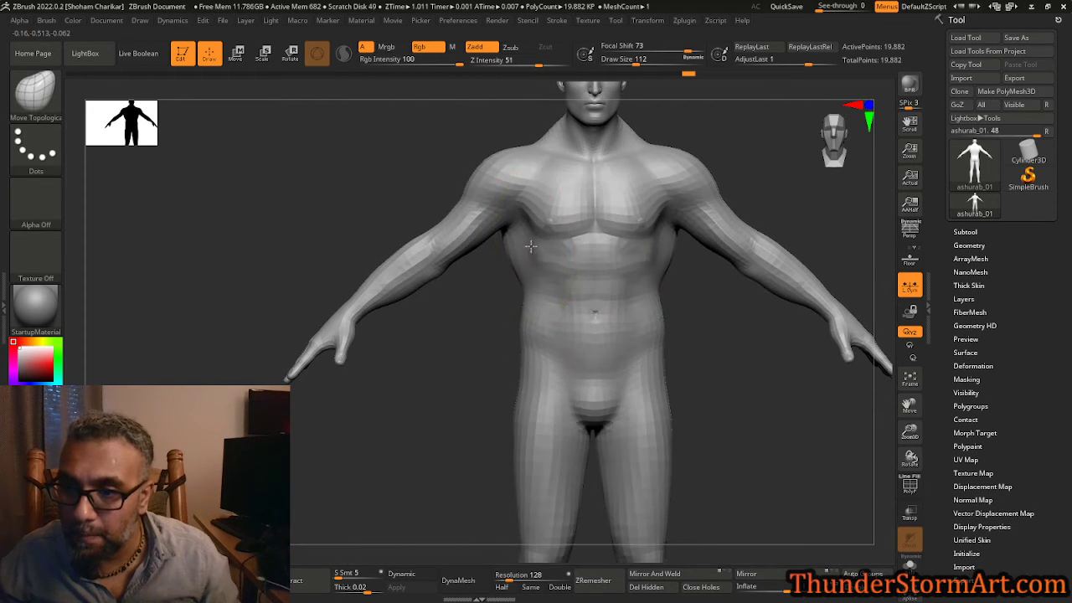
drag(530, 246, 536, 250)
Touch up the side of the torso from angled views and return the full figure to a straight front view.
mouse_move(536, 249)
right_down()
mouse_move(658, 335)
mouse_move(738, 371)
mouse_move(715, 366)
mouse_move(682, 328)
right_up()
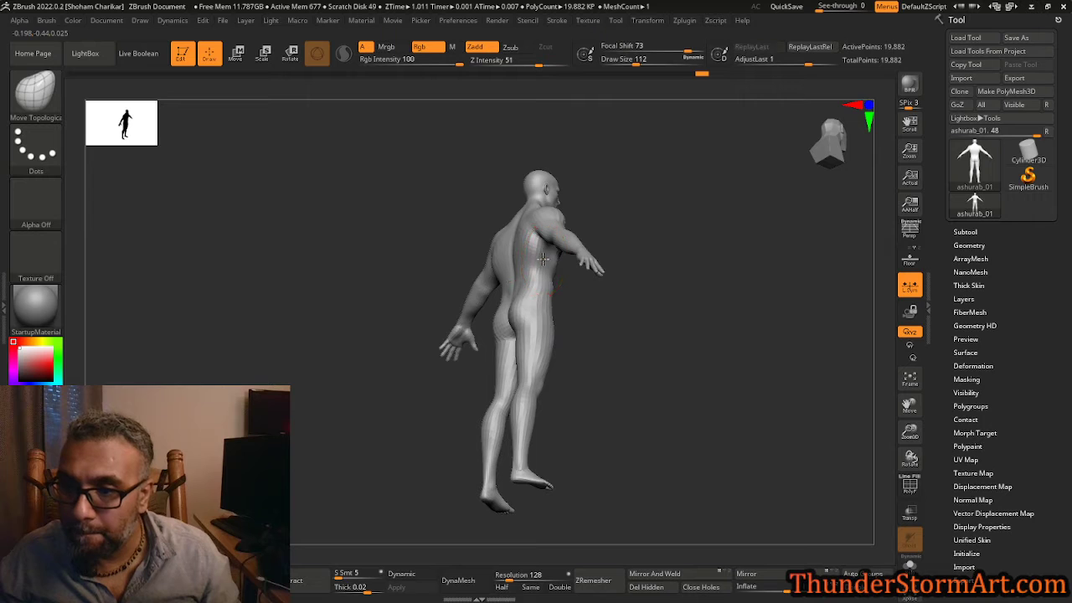
right_drag(620, 299, 568, 302)
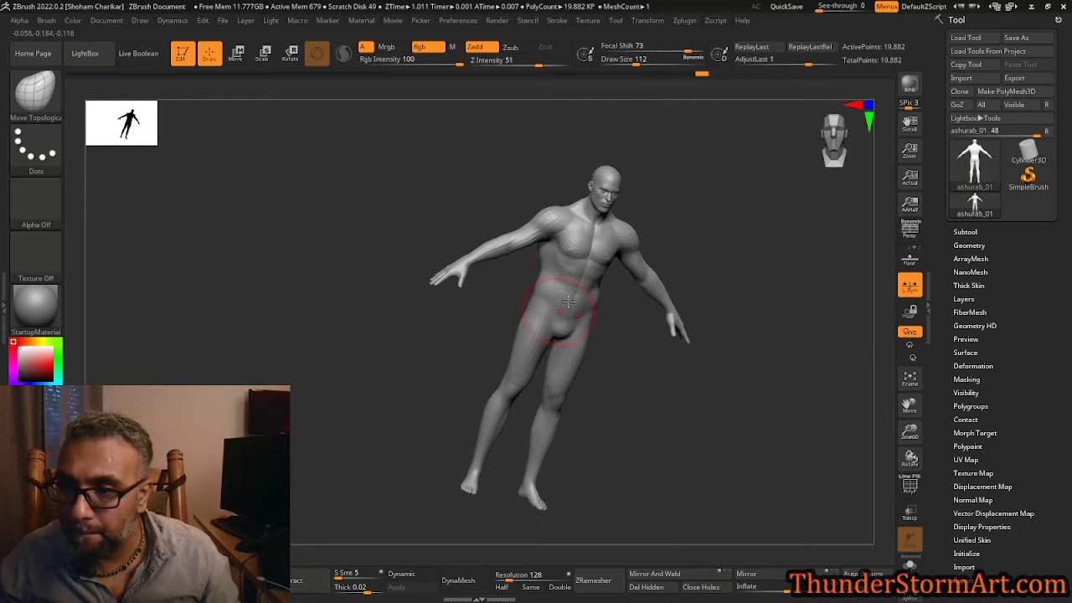
right_drag(553, 259, 551, 270)
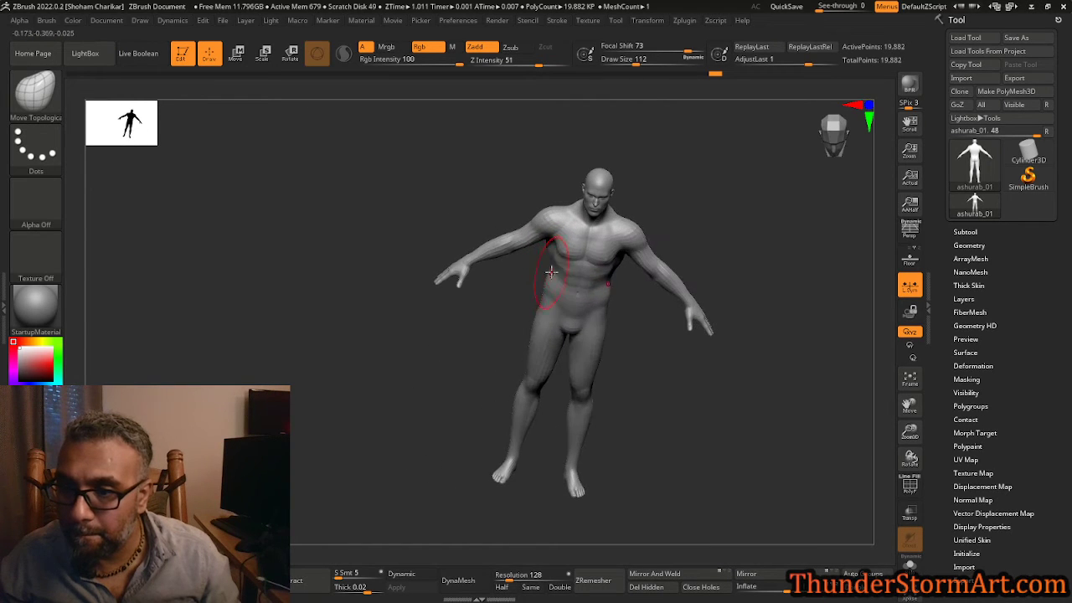
right_drag(673, 378, 730, 386)
alt+right_drag(814, 243, 587, 218)
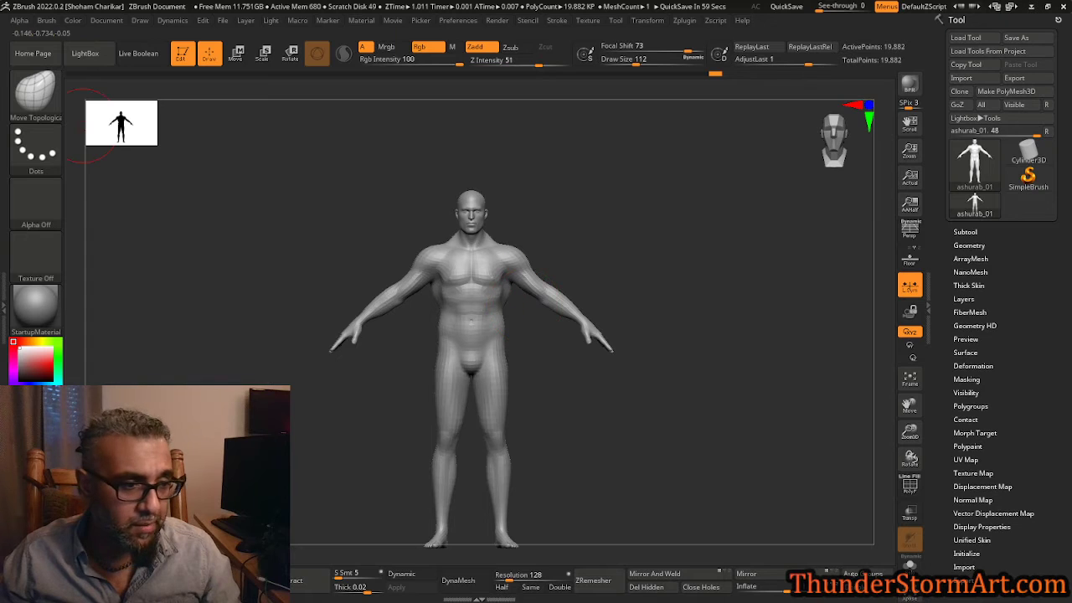
Switch to the painting program and hide the Layer 17 folder to reveal the costumed concept and the face sketch.
key(alt+Tab)
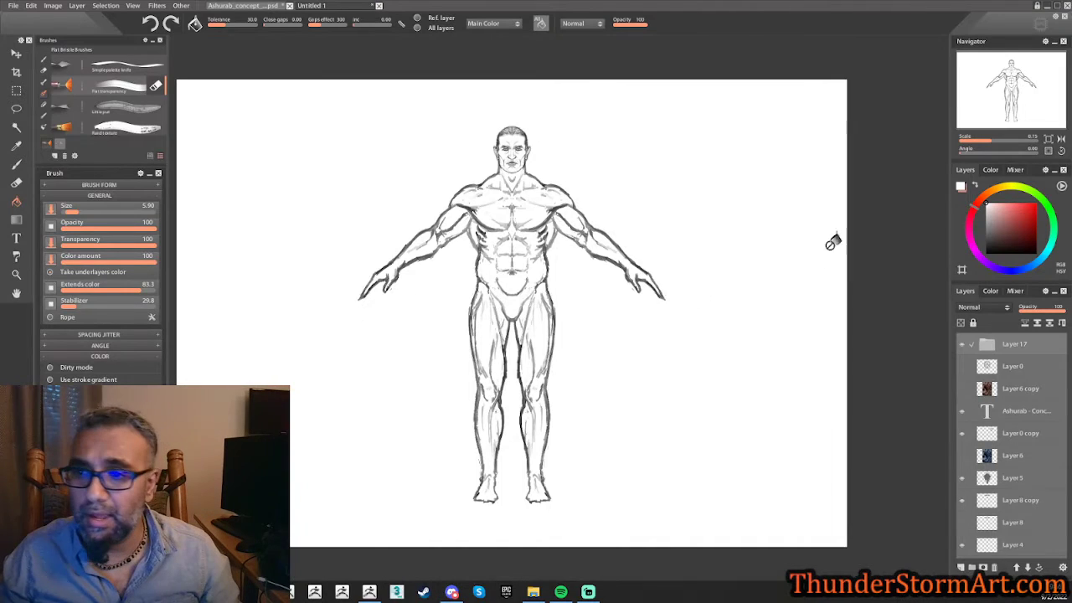
click(963, 345)
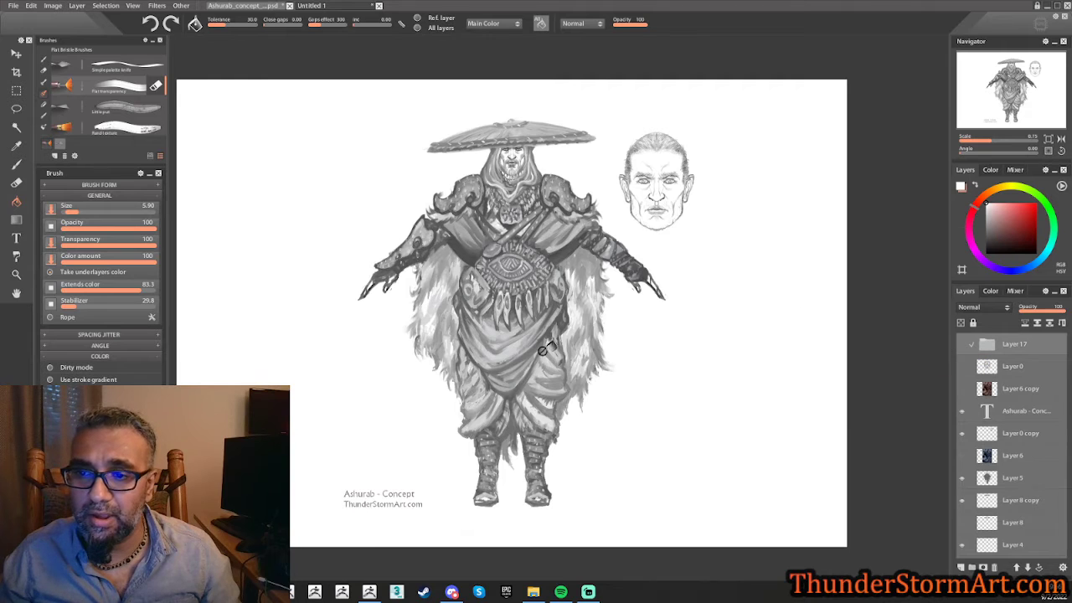
key(bracketleft)
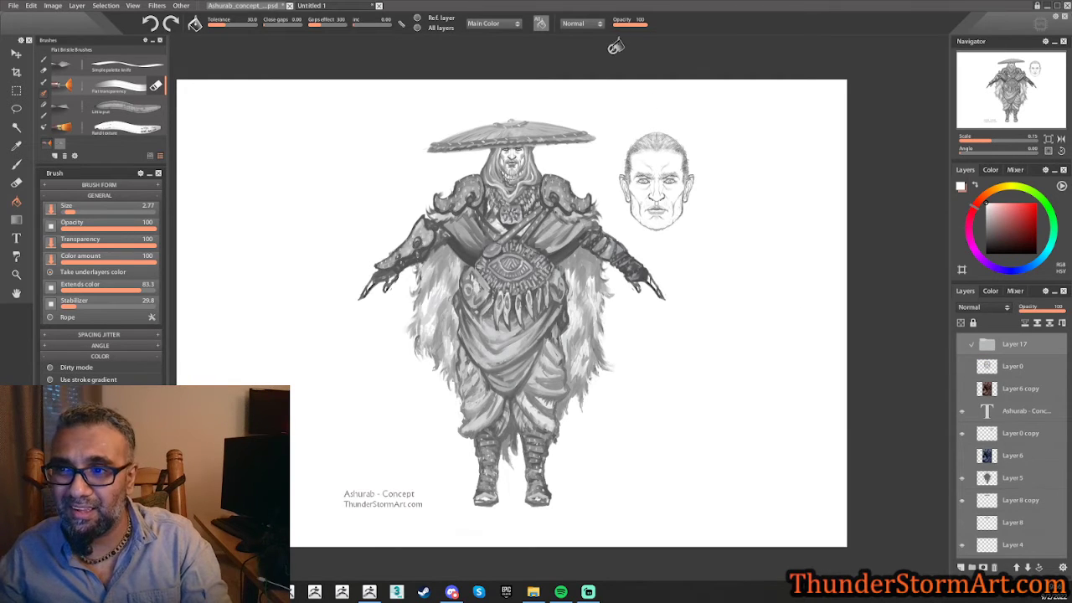
Enlarge the face sketch to a view scale of 2.92 and centre it on the canvas.
drag(991, 142, 1007, 143)
drag(1017, 92, 1038, 74)
click(1002, 141)
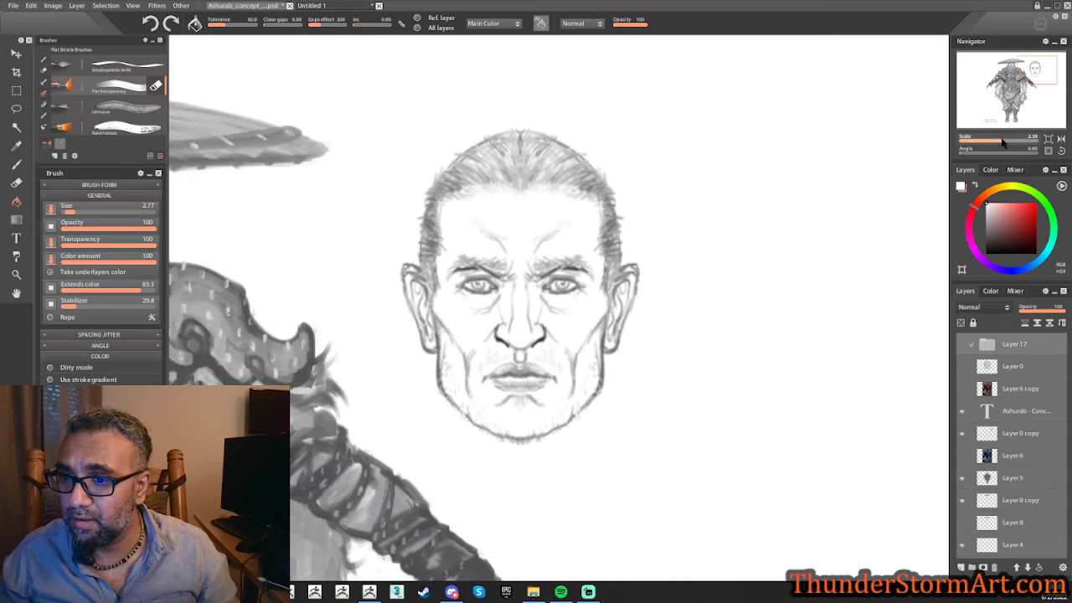
click(1006, 141)
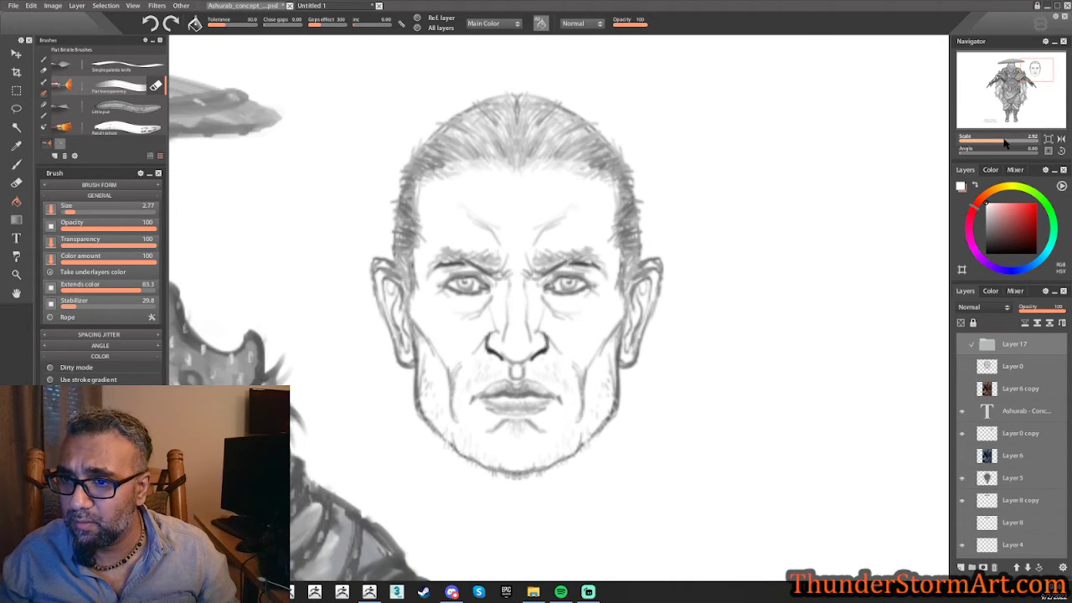
drag(679, 288, 701, 299)
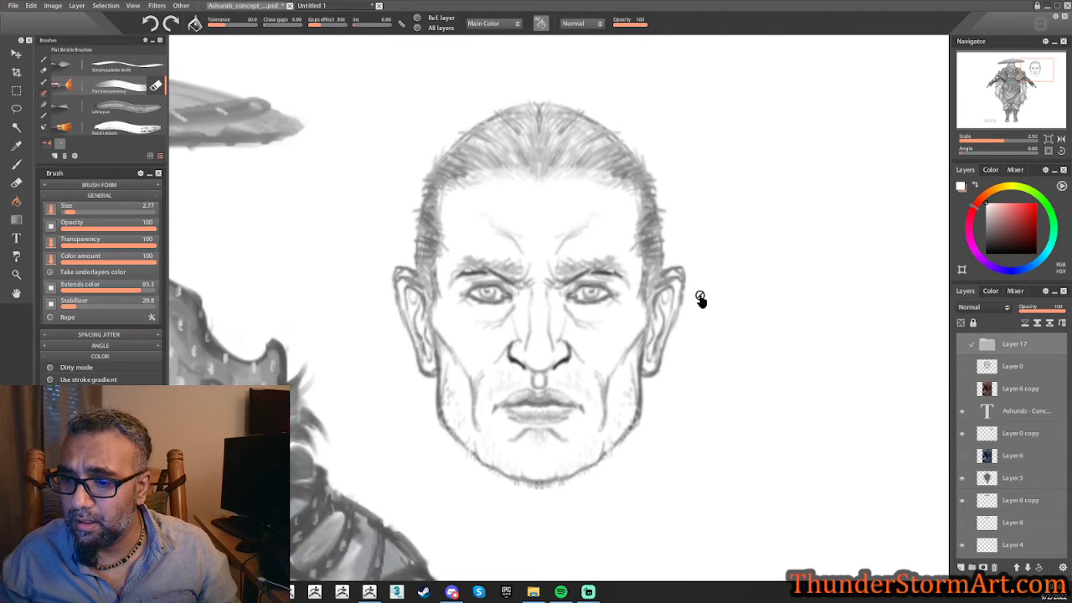
Switch back to ZBrush, set See-through to 53 and fit the model's head over the face sketch.
click(367, 589)
drag(824, 12, 844, 9)
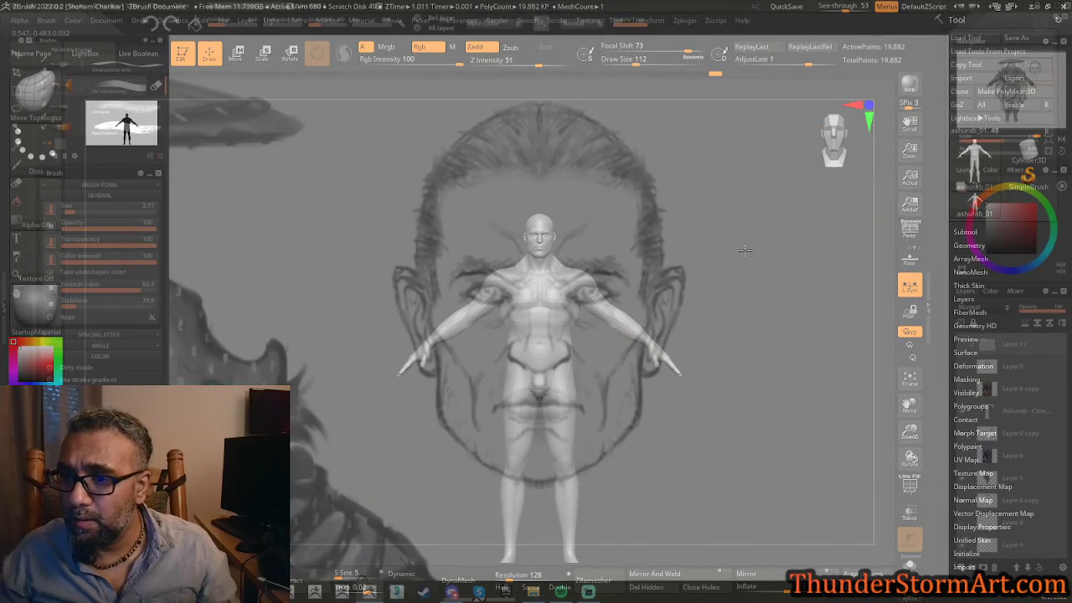
mouse_move(743, 250)
alt+mouse_down()
mouse_move(687, 297)
mouse_move(730, 286)
mouse_move(692, 333)
mouse_move(626, 269)
mouse_move(760, 271)
alt+mouse_up()
mouse_move(617, 294)
alt+mouse_down()
mouse_move(620, 344)
mouse_move(613, 304)
mouse_move(454, 258)
mouse_move(483, 264)
alt+mouse_up()
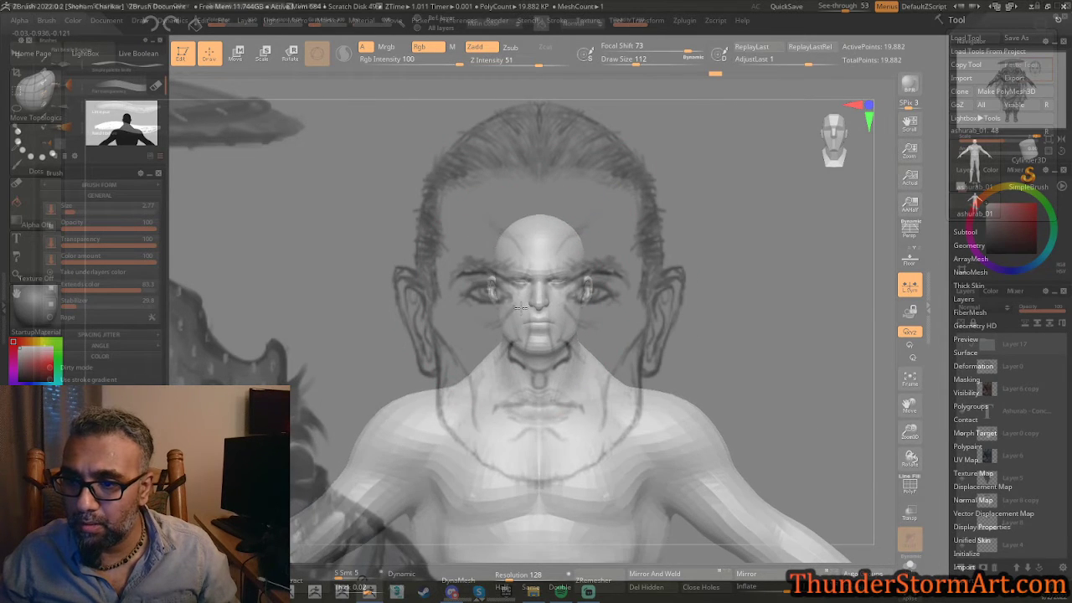
alt+drag(520, 308, 567, 380)
mouse_move(547, 380)
alt+right_down()
mouse_move(564, 369)
mouse_move(544, 356)
mouse_move(549, 370)
alt+right_up()
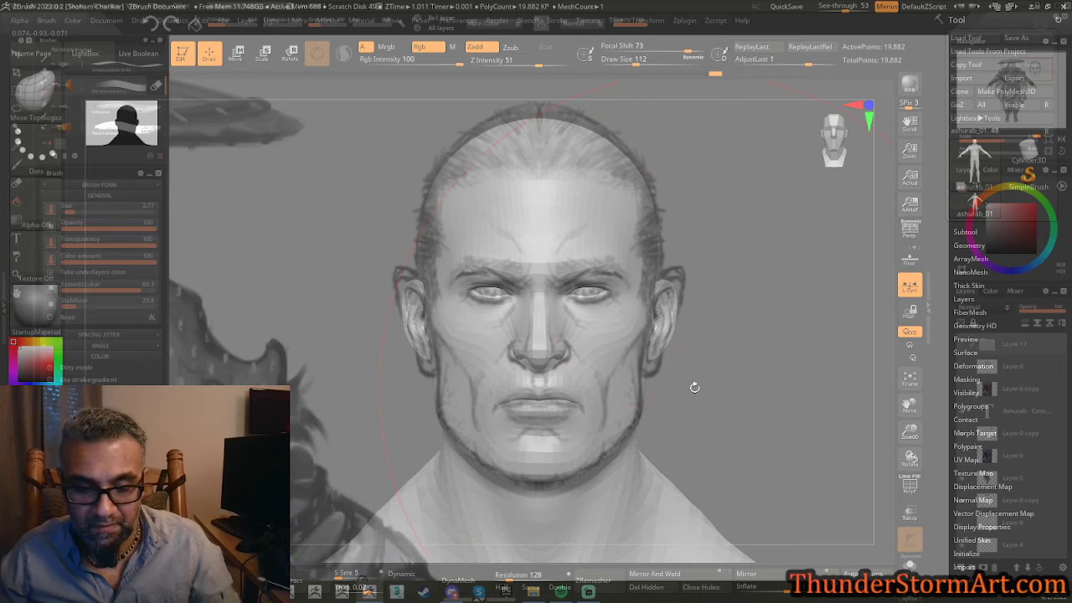
Reduce the draw size to 36 and try pulling the mouth downward, undoing the stroke.
key(bracketleft)
key(bracketleft)
key(bracketleft)
key(bracketleft)
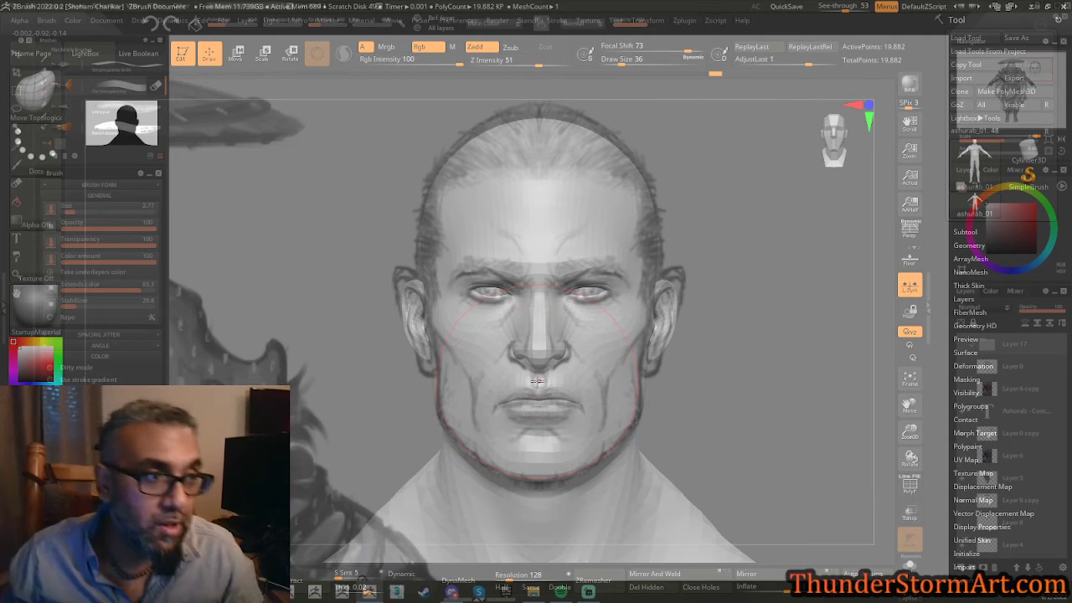
drag(537, 406, 540, 428)
key(ctrl+z)
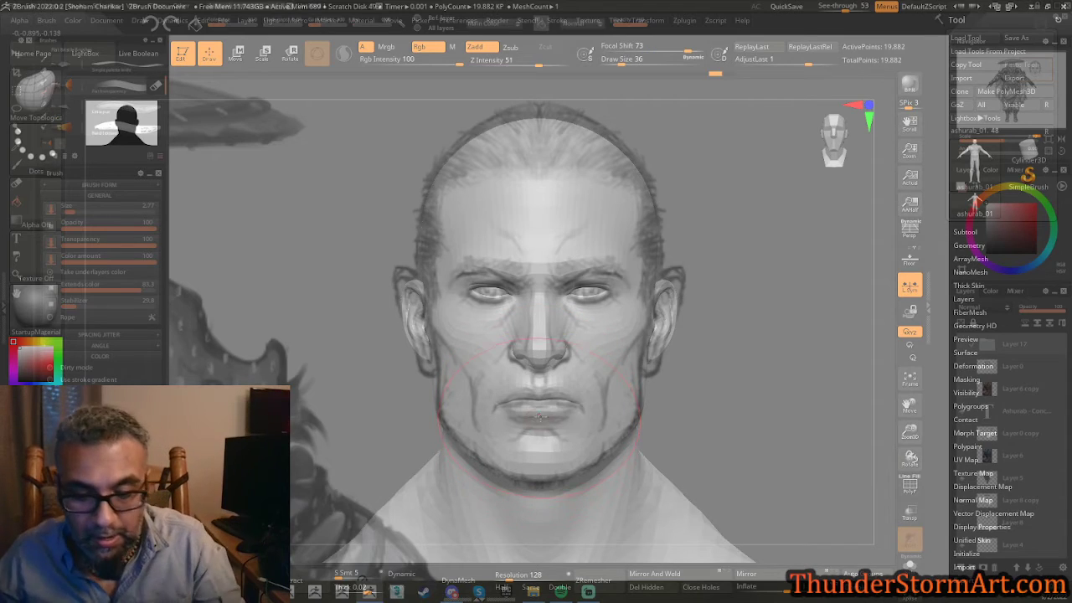
Set the draw size to 10.75 and the focal shift to -15, reshape the lips and undo the last strokes.
key(s)
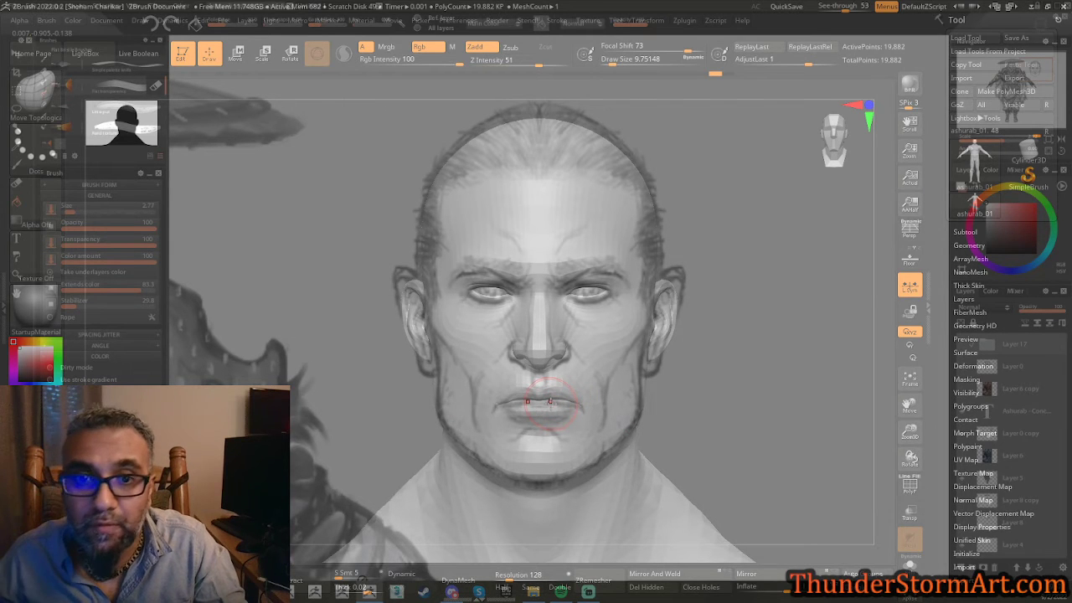
key(o)
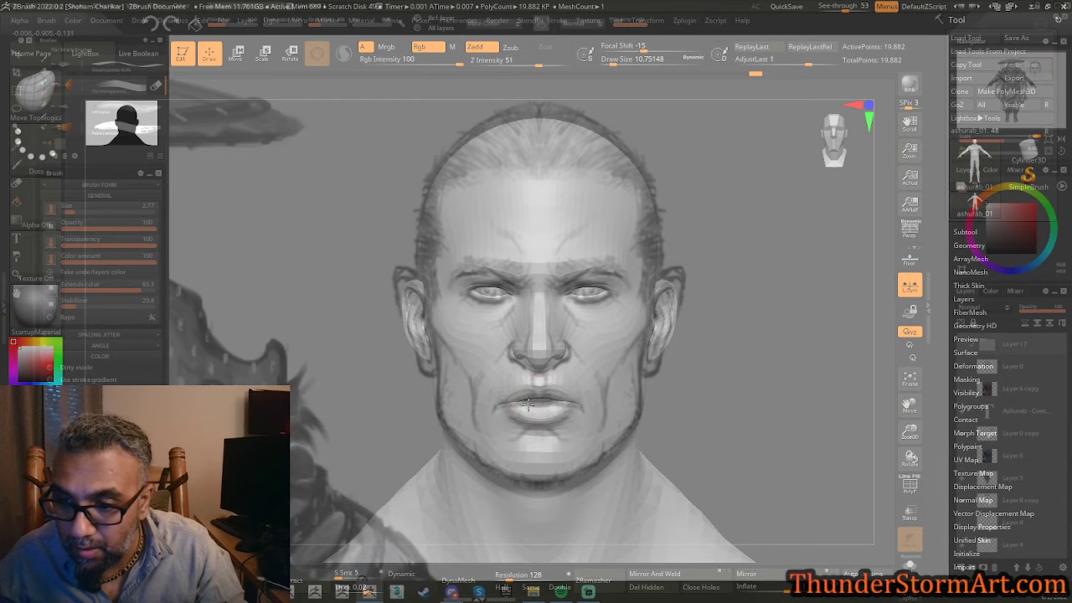
mouse_move(692, 408)
mouse_down()
mouse_move(604, 409)
mouse_move(697, 412)
mouse_move(637, 422)
mouse_move(744, 411)
mouse_move(715, 415)
mouse_move(728, 414)
mouse_up()
key(ctrl+z)
key(ctrl+z)
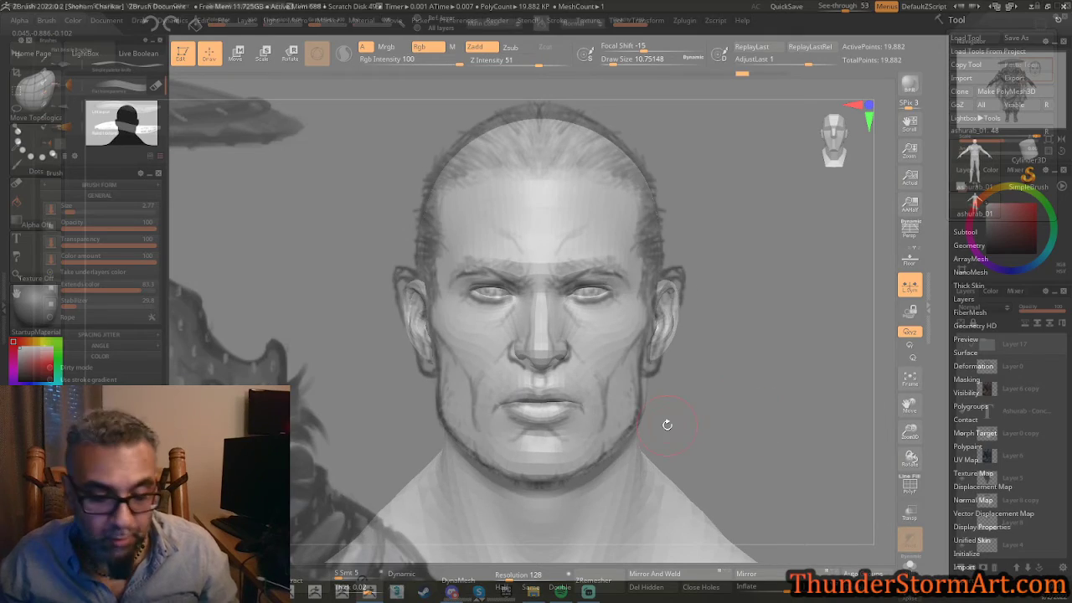
Switch to the Move brush and readjust the front view of the head over the face sketch.
key(b)
key(m)
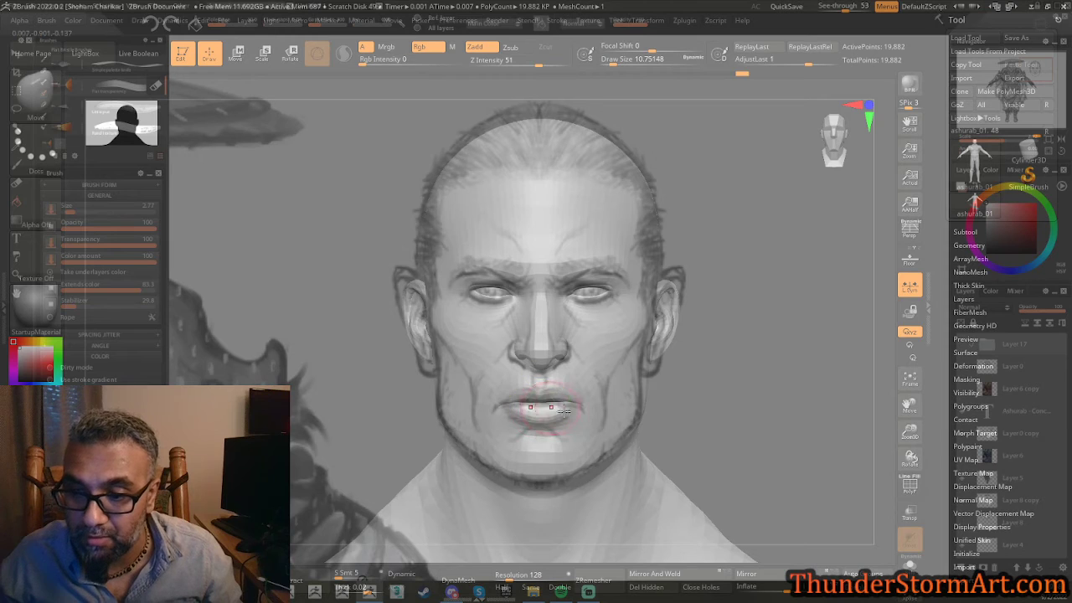
drag(737, 415, 740, 416)
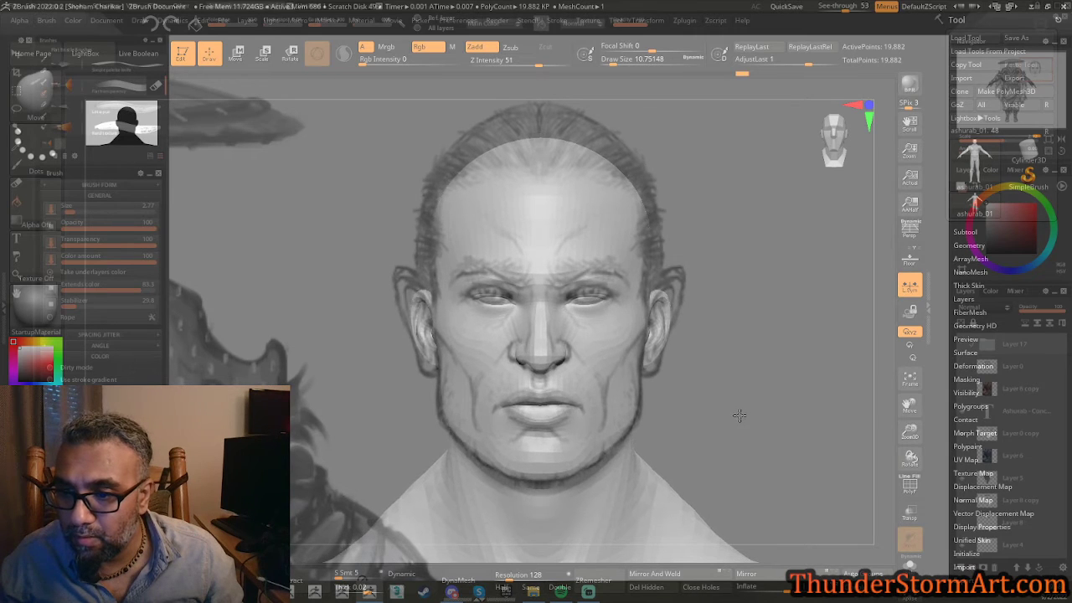
Reselect the Move brush, enlarge its draw size to 26.75 and pull the eyes outward to match the sketch.
key(b)
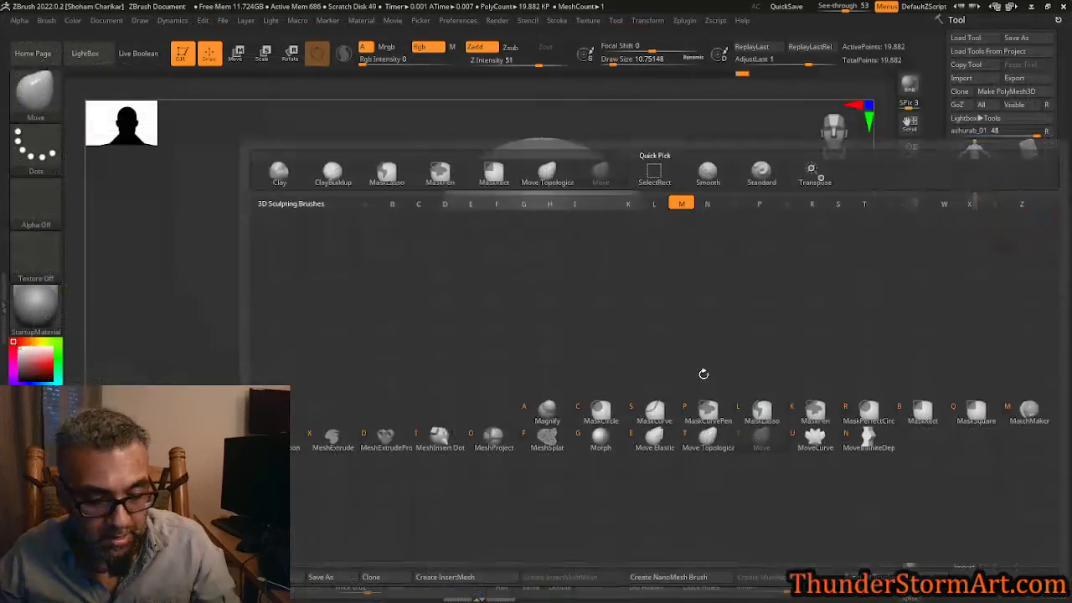
key(v)
key(bracketright)
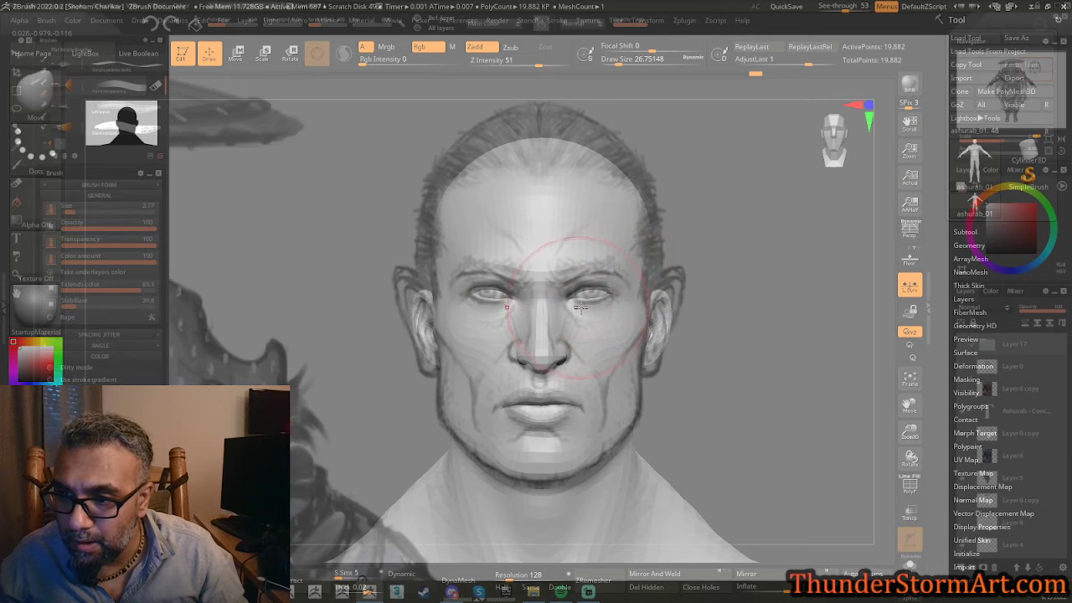
drag(580, 308, 588, 308)
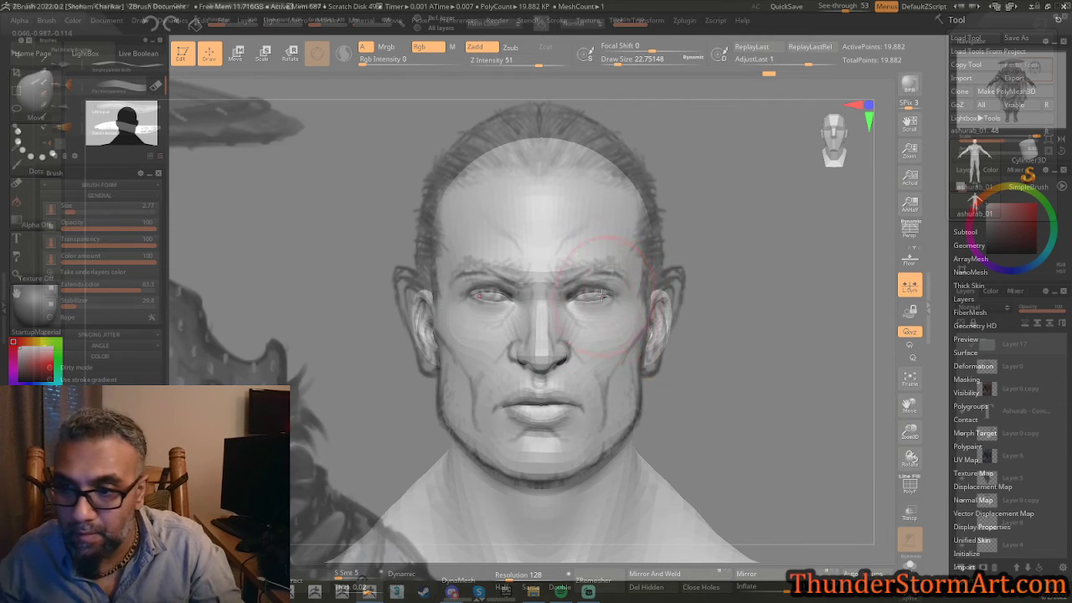
Reduce the draw size to 10.75 and reshape the eyes and mouth corners to match the face sketch.
key(bracketleft)
mouse_move(582, 289)
mouse_down()
mouse_move(582, 279)
mouse_move(587, 314)
mouse_up()
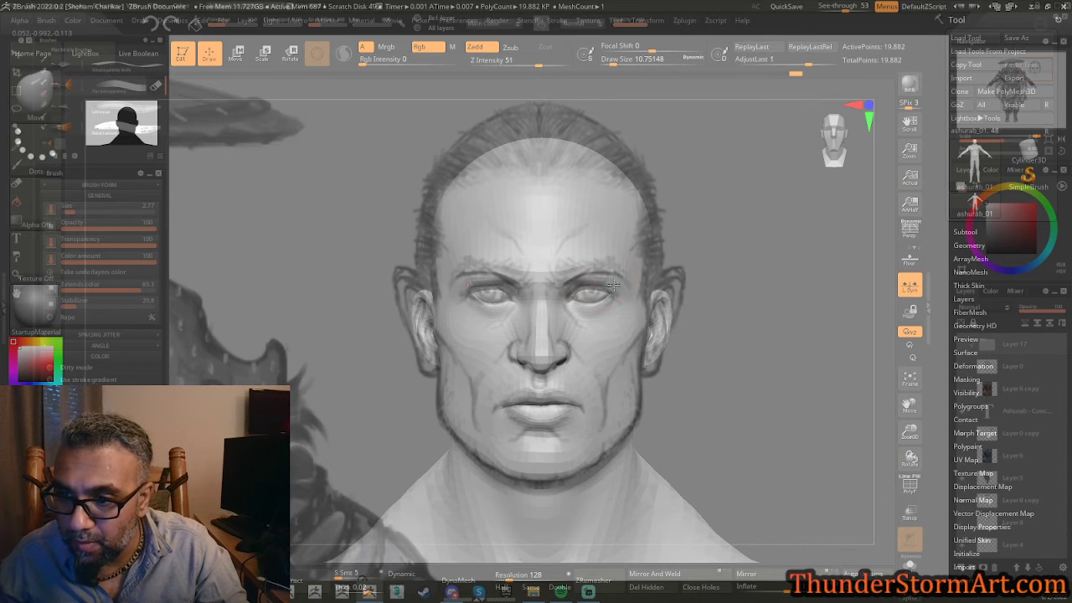
mouse_move(600, 285)
mouse_down()
mouse_move(593, 277)
mouse_move(598, 305)
mouse_up()
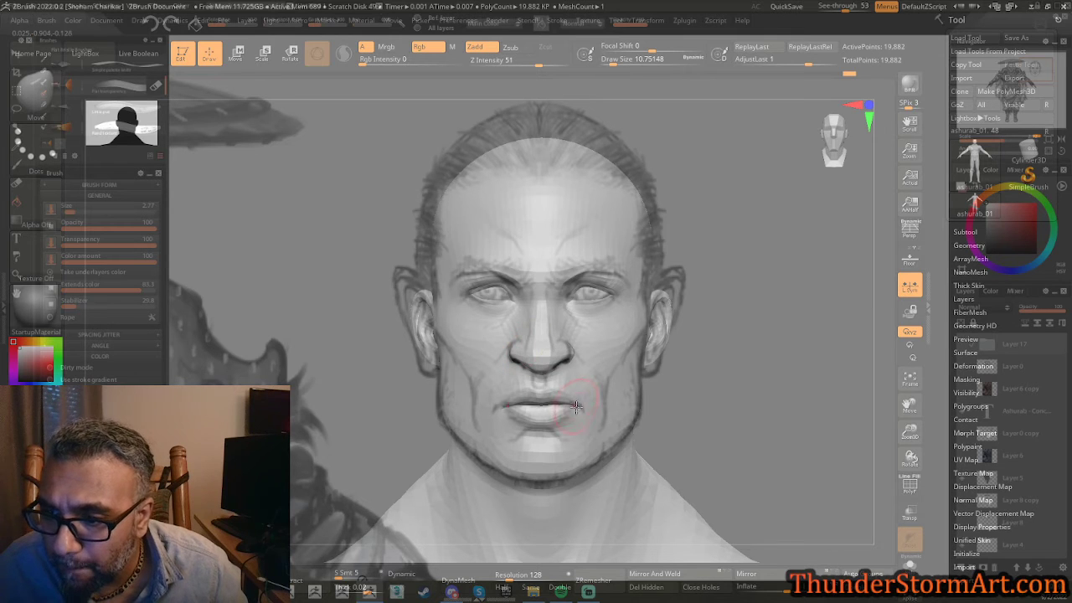
mouse_move(573, 403)
mouse_down()
mouse_move(582, 406)
mouse_move(564, 421)
mouse_up()
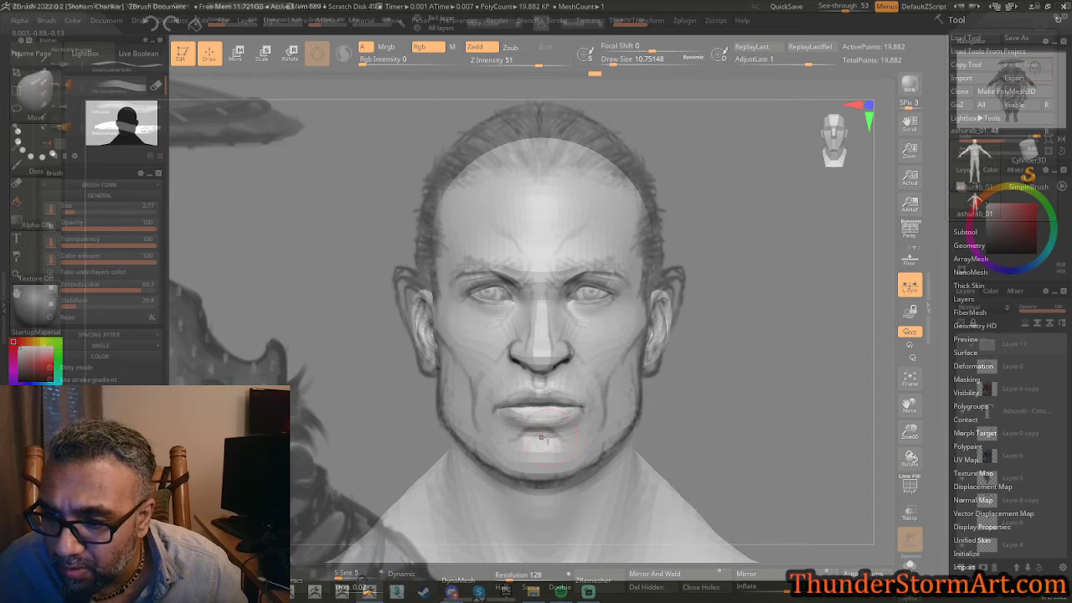
Enlarge the draw size to 22.75 and adjust the ears, chin and lower lip against the sketch.
key(bracketright)
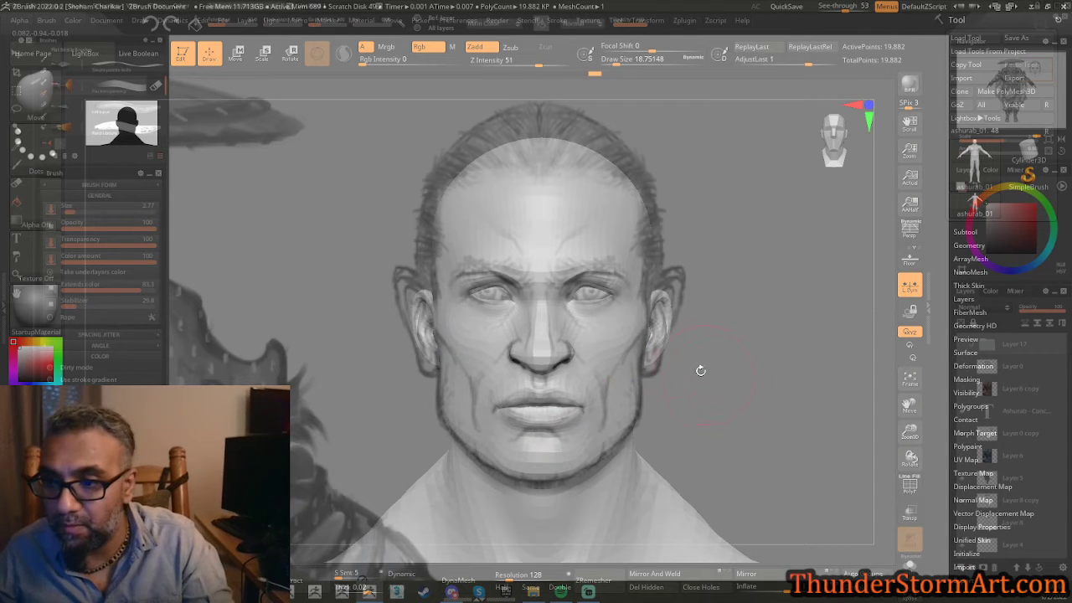
mouse_move(665, 295)
mouse_down()
mouse_move(668, 280)
mouse_move(650, 276)
mouse_up()
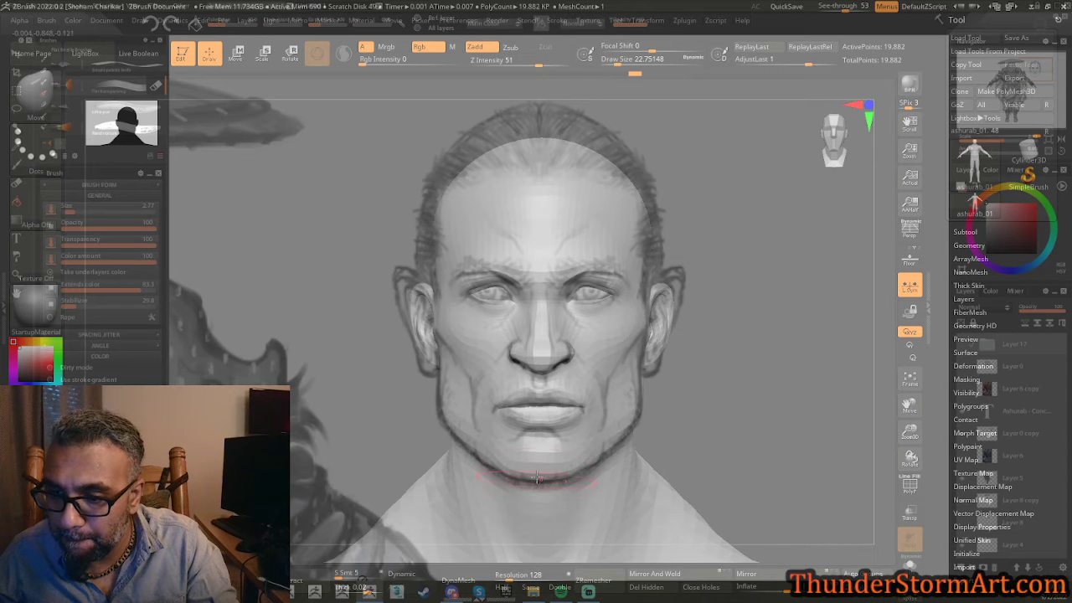
drag(537, 478, 537, 481)
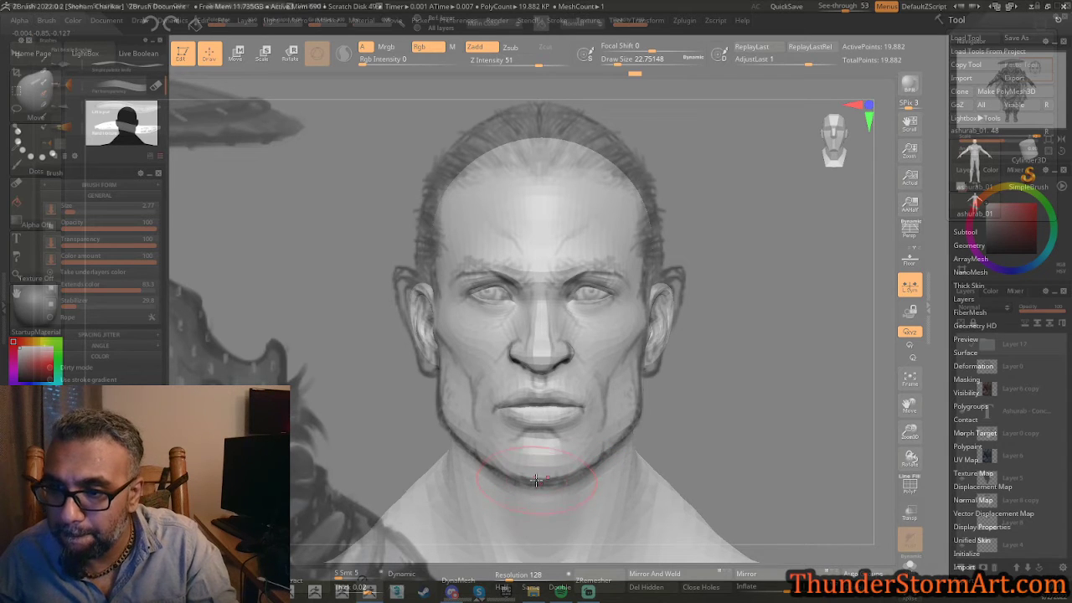
drag(538, 421, 537, 409)
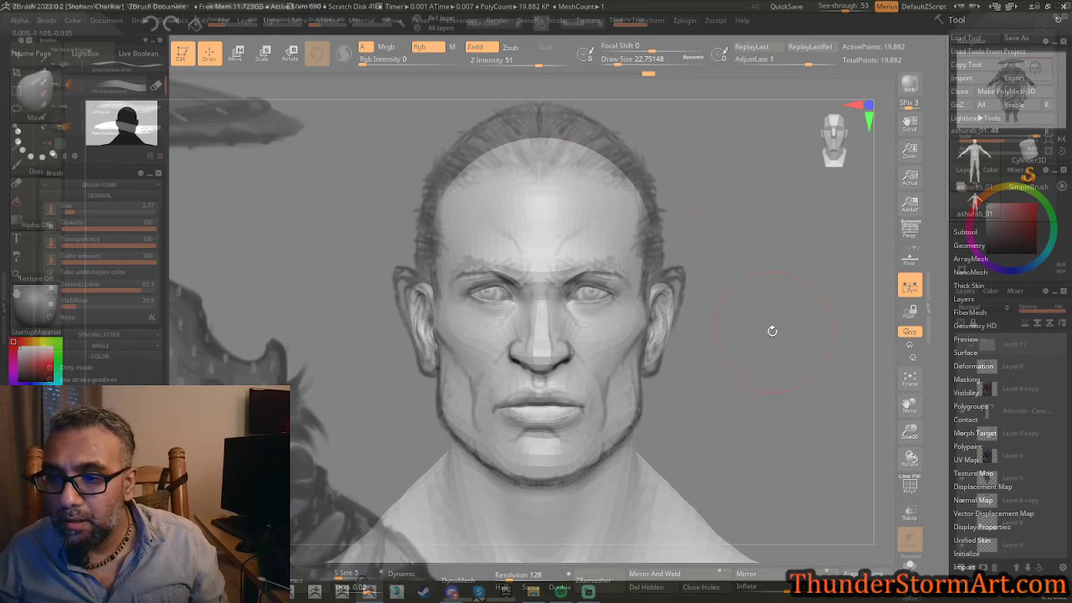
Undo the recent face strokes and realign the front view of the head with the sketch.
ctrl+right_drag(773, 330, 763, 330)
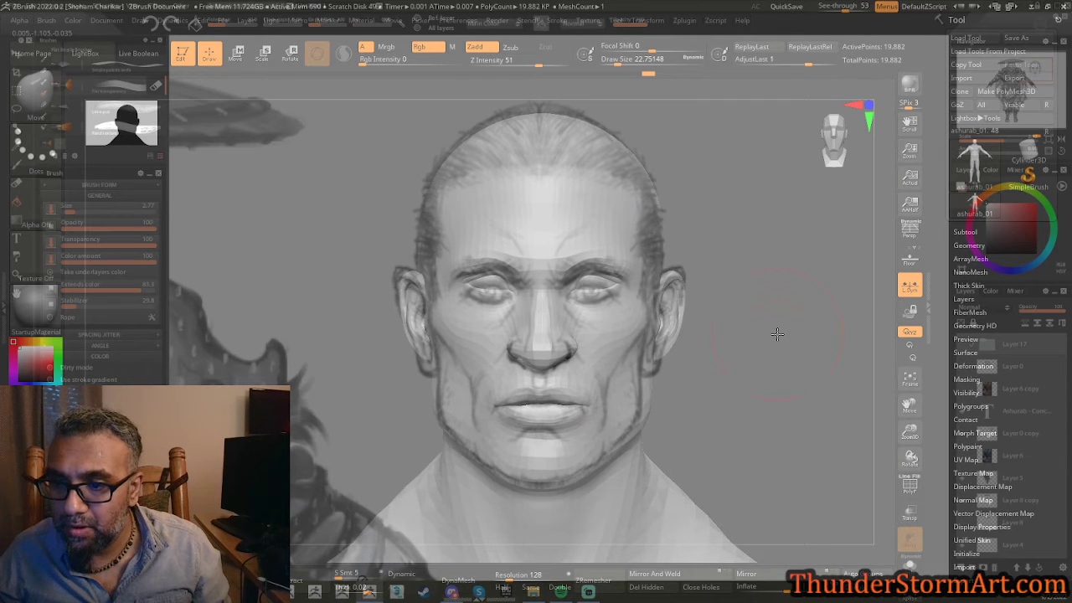
key(ctrl)
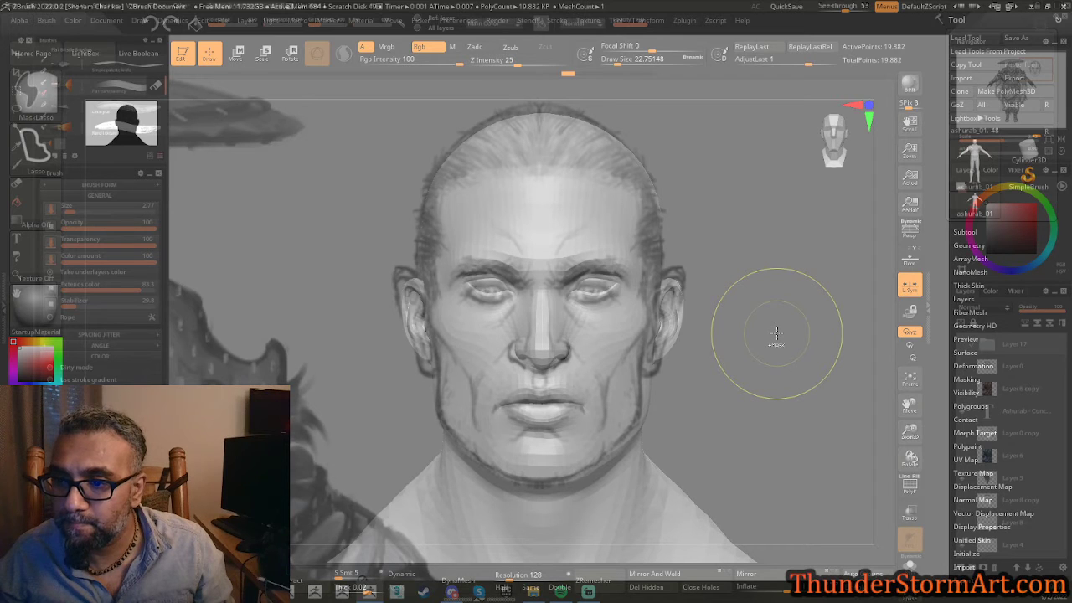
key(ctrl+z)
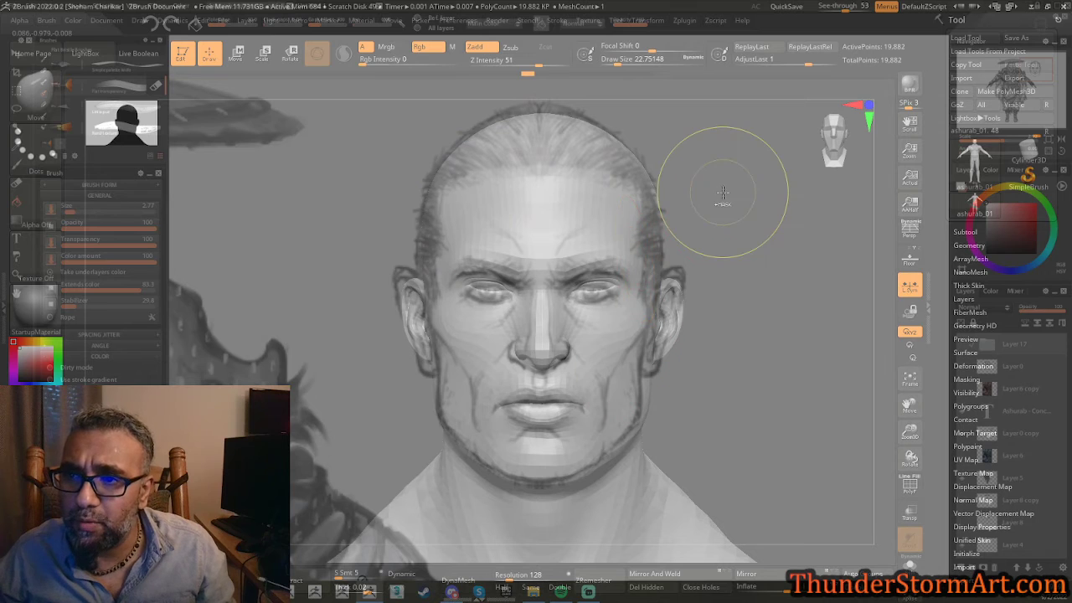
key(ctrl+z)
key(ctrl+z)
key(ctrl+z)
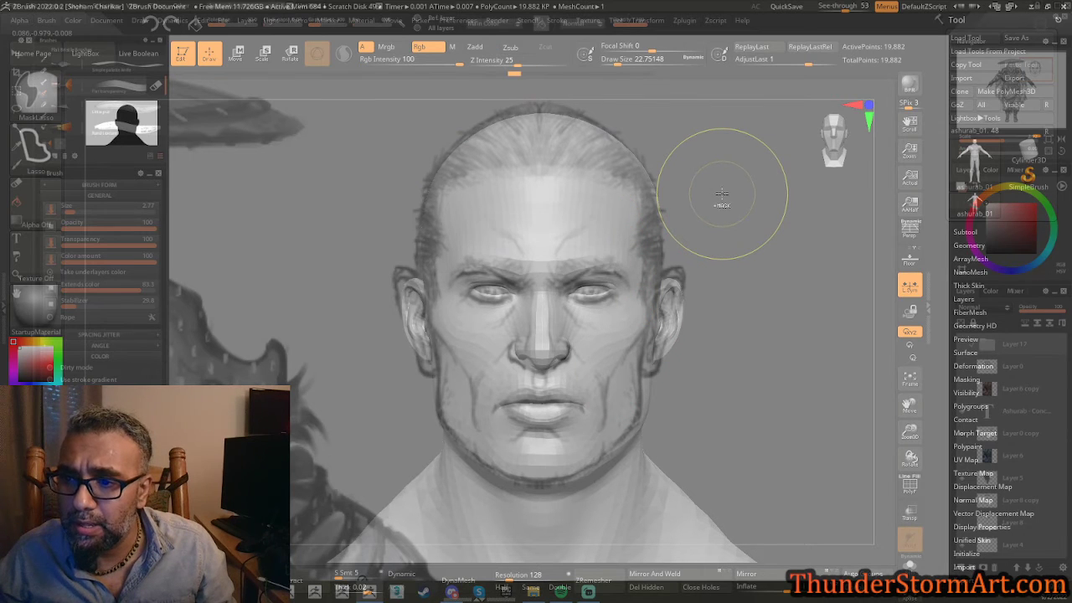
key(ctrl+z)
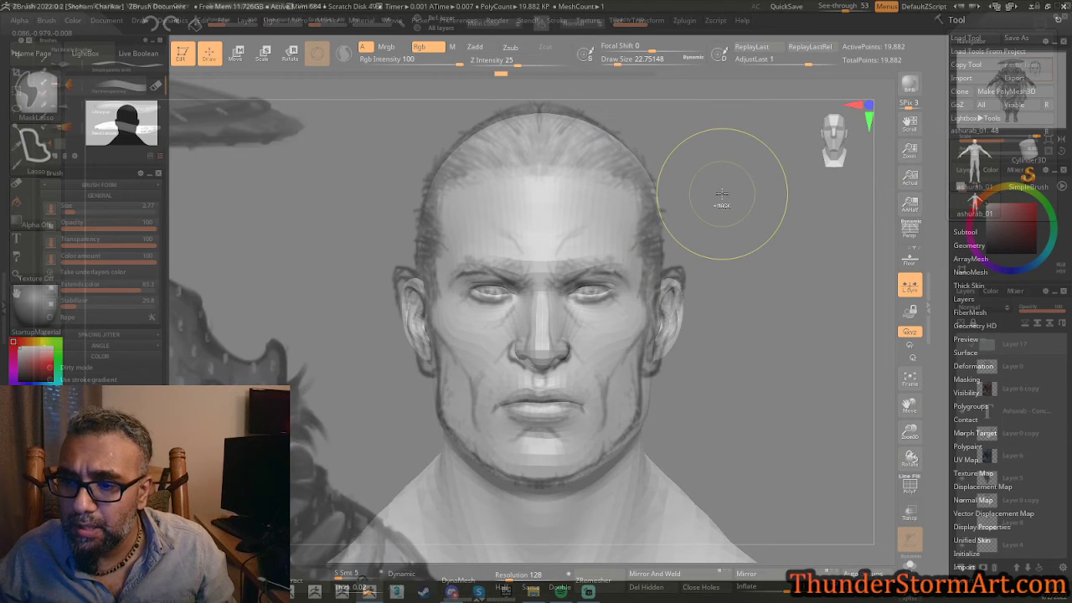
key(ctrl+z)
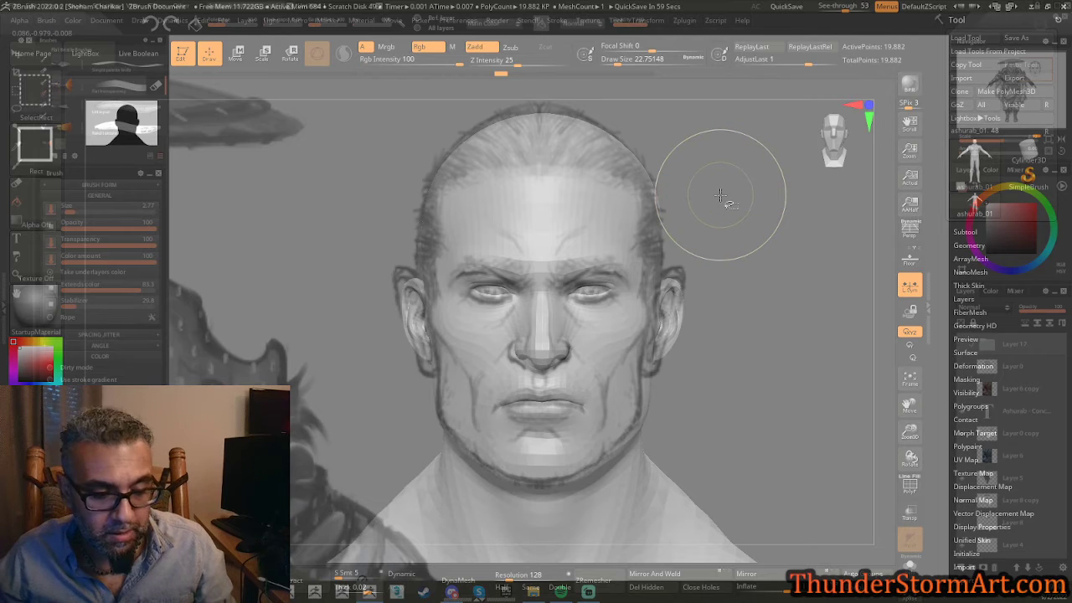
drag(718, 192, 741, 211)
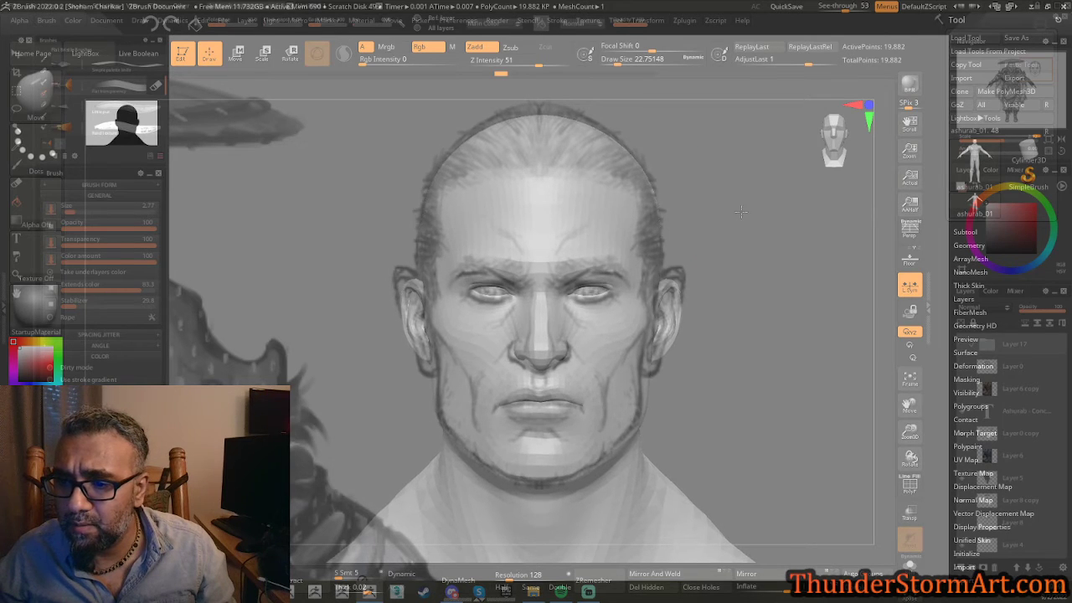
Reselect the Move brush at draw size 26.75, start a stroke on the mouth and accept discarding the newer undo history.
key(b)
key(m)
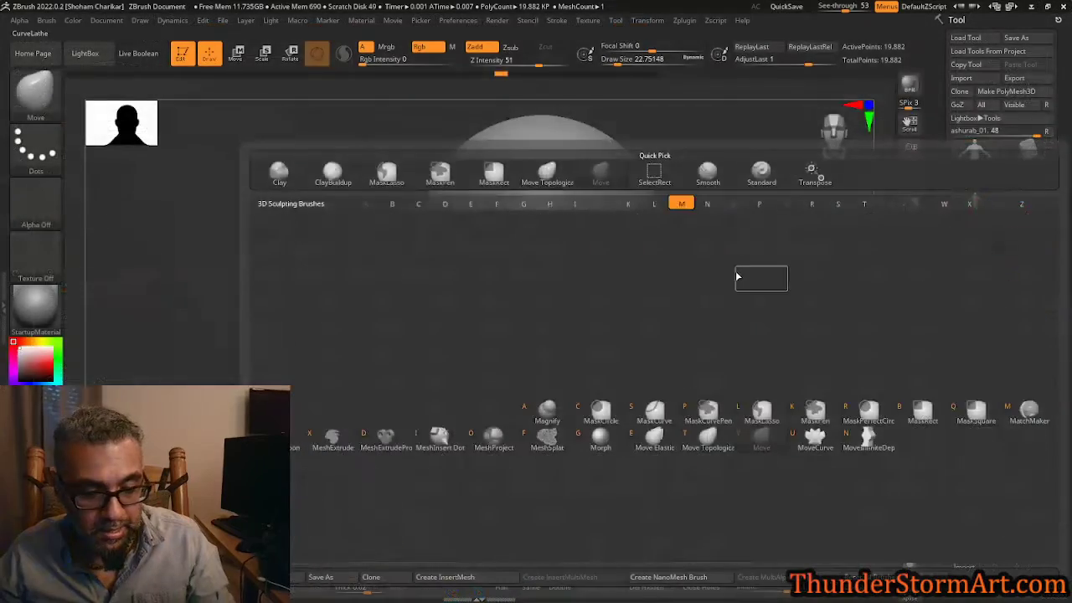
key(v)
key(bracketright)
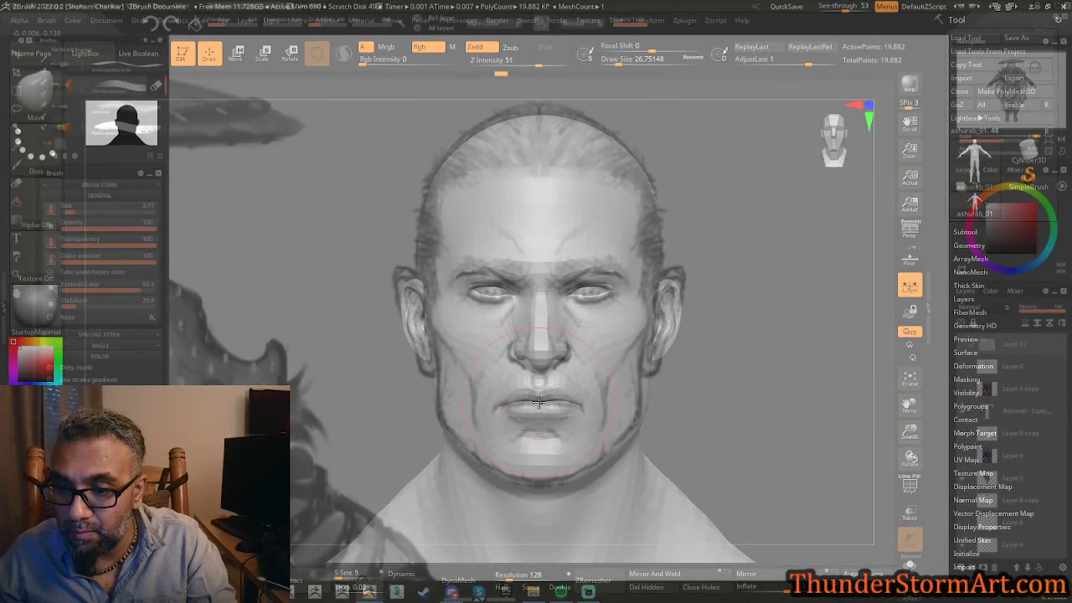
click(538, 403)
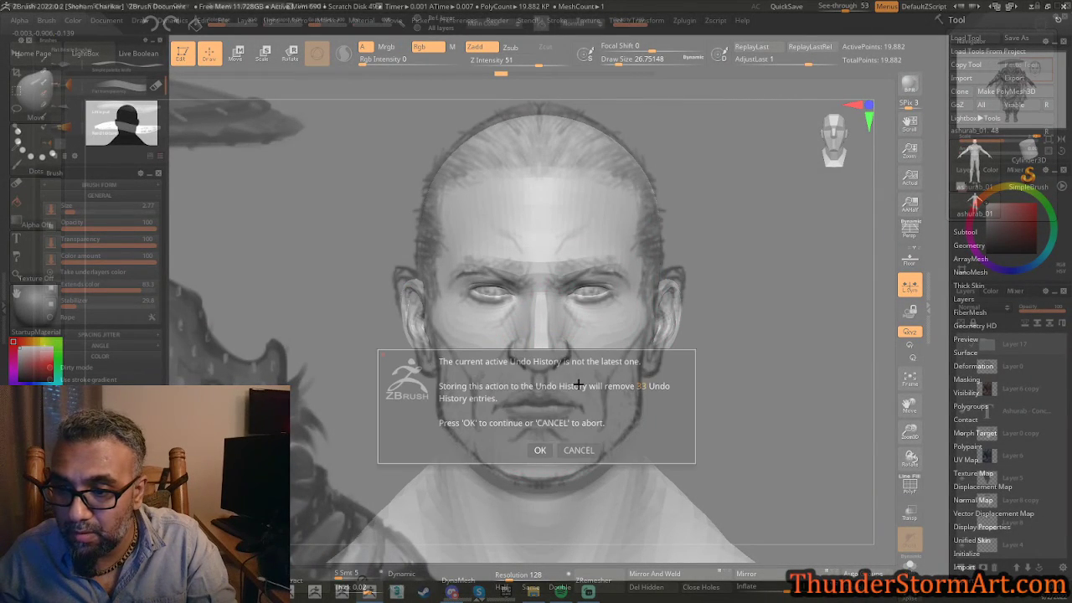
click(540, 450)
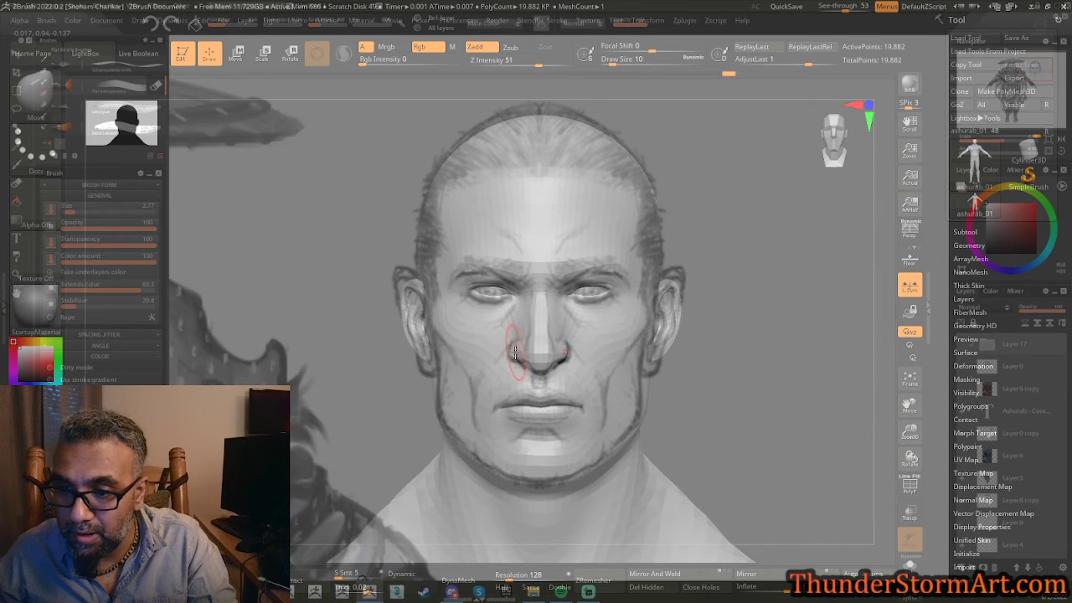
Set the draw size to 10 and reshape the nostrils, nose base and eyes to match the sketch.
drag(508, 352, 506, 347)
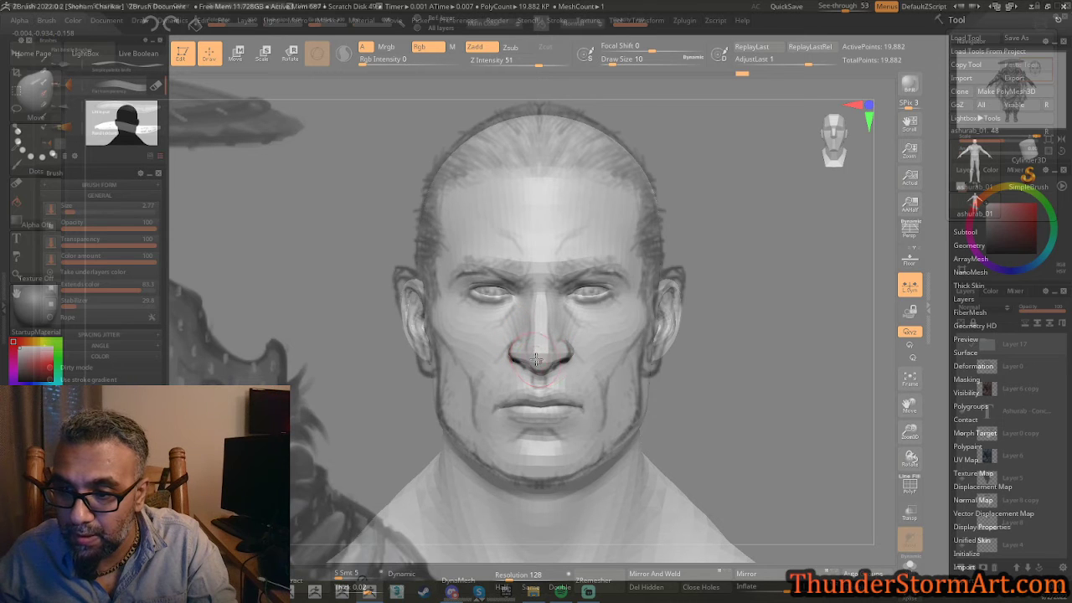
drag(531, 364, 522, 358)
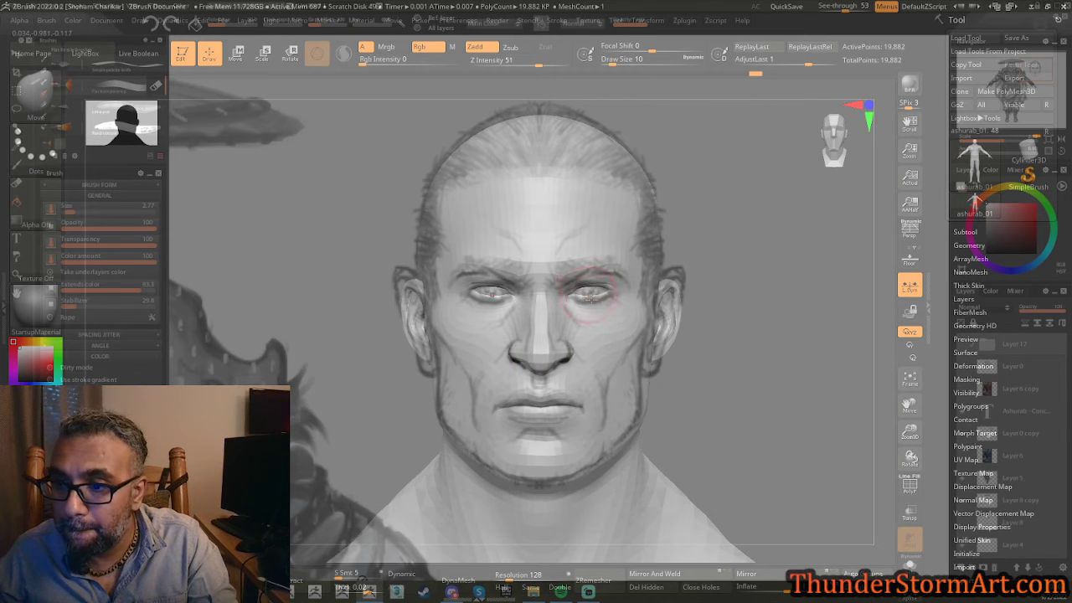
mouse_move(572, 297)
mouse_down()
mouse_move(592, 297)
mouse_move(585, 310)
mouse_move(580, 282)
mouse_move(593, 303)
mouse_up()
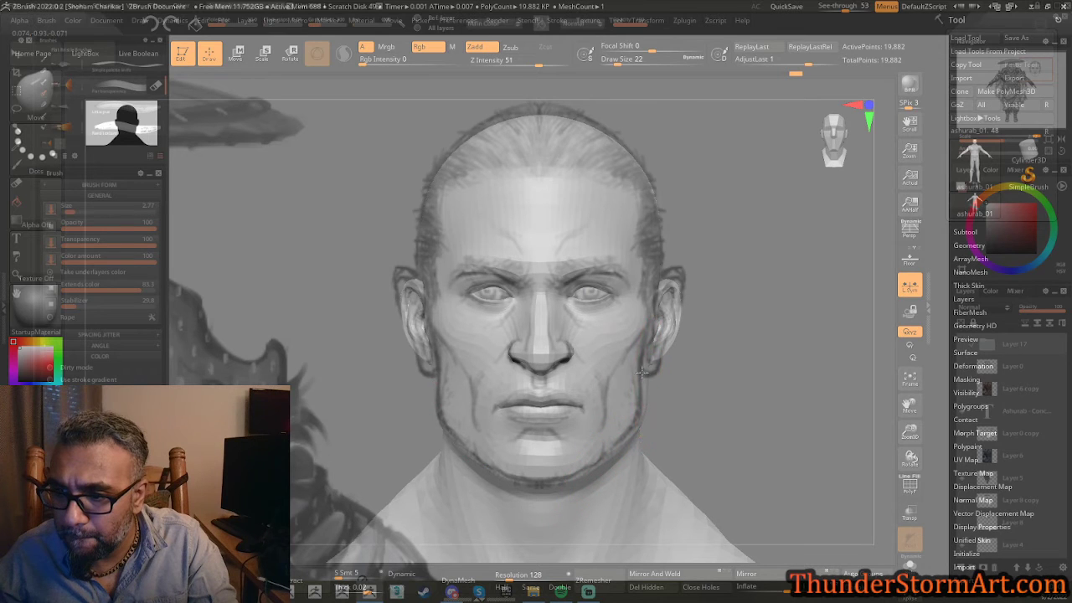
Adjust the sides of the jaw with draw size 22 and fit the ears to the sketch with draw size 10.
drag(623, 368, 618, 358)
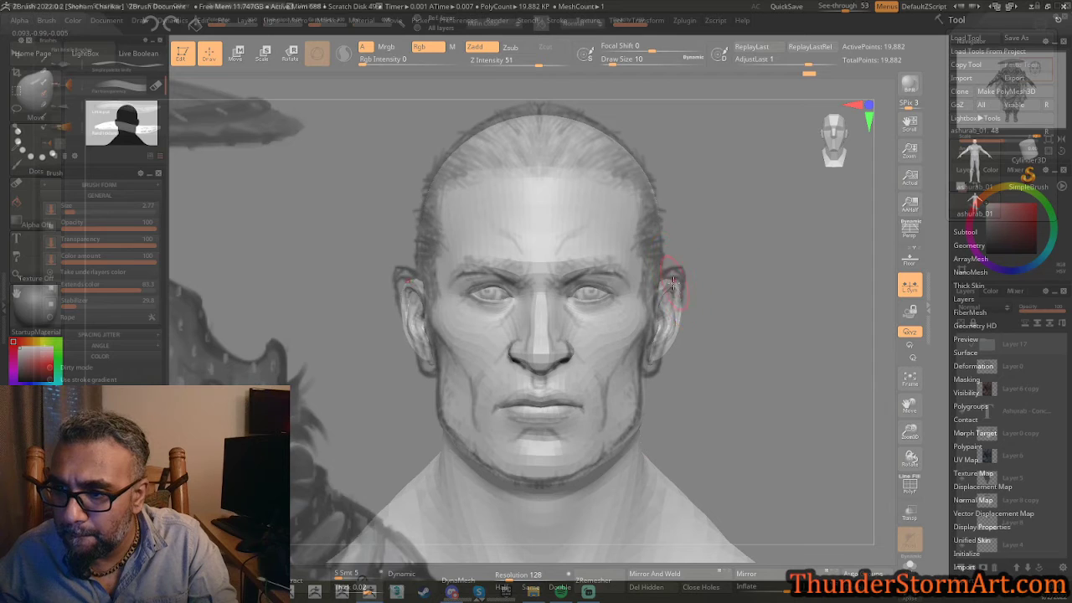
drag(674, 283, 680, 276)
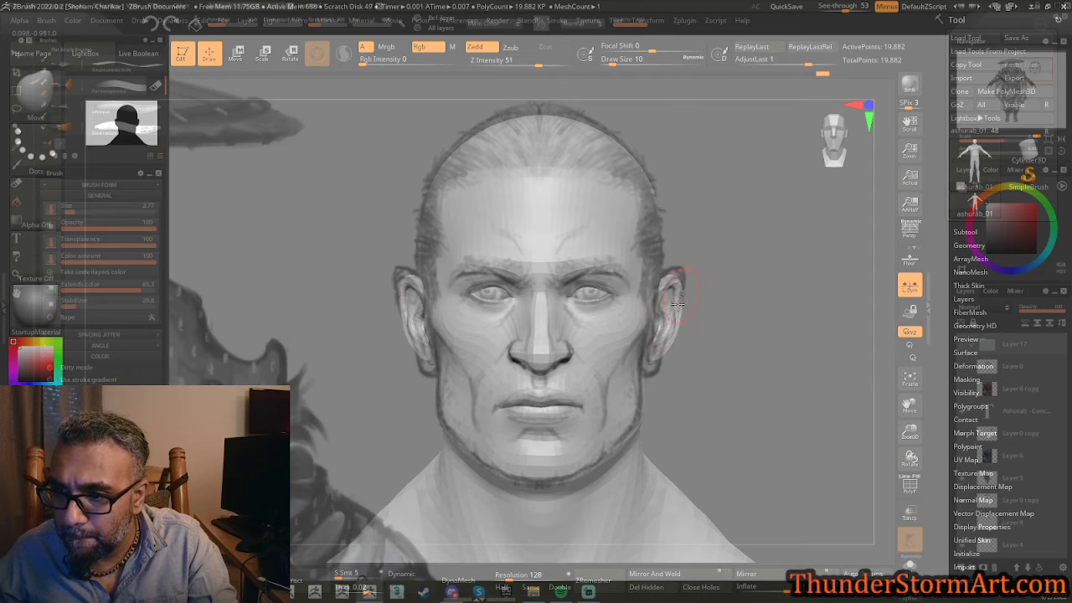
drag(664, 372, 673, 328)
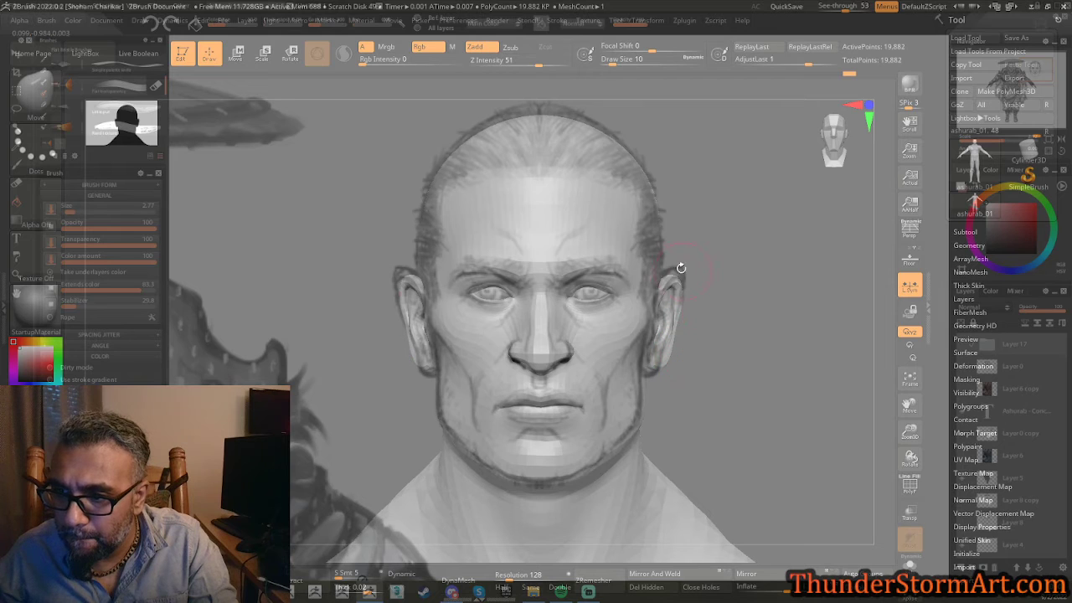
Set the see-through to 0, change the draw size to 18.46 and reshape the mouth corners.
key(bracketright)
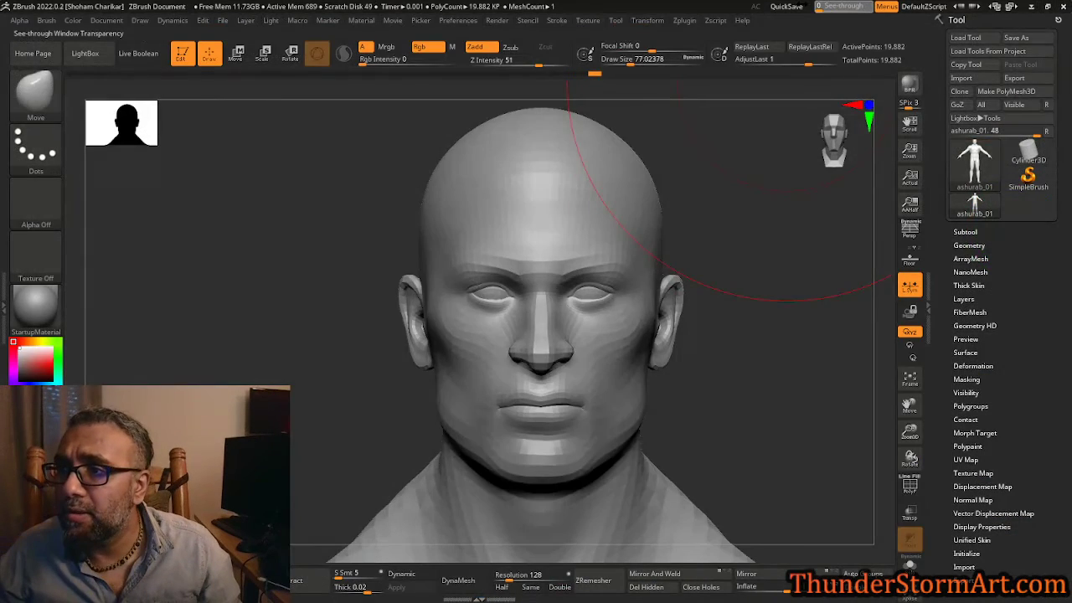
mouse_move(759, 226)
alt+mouse_down()
mouse_move(688, 228)
mouse_move(716, 290)
mouse_move(681, 313)
mouse_move(766, 307)
mouse_move(713, 313)
mouse_move(734, 299)
mouse_move(748, 308)
mouse_move(727, 314)
mouse_move(756, 306)
mouse_move(694, 311)
mouse_move(704, 292)
mouse_move(694, 295)
mouse_move(743, 301)
alt+mouse_up()
key(s)
key(s)
drag(397, 359, 483, 359)
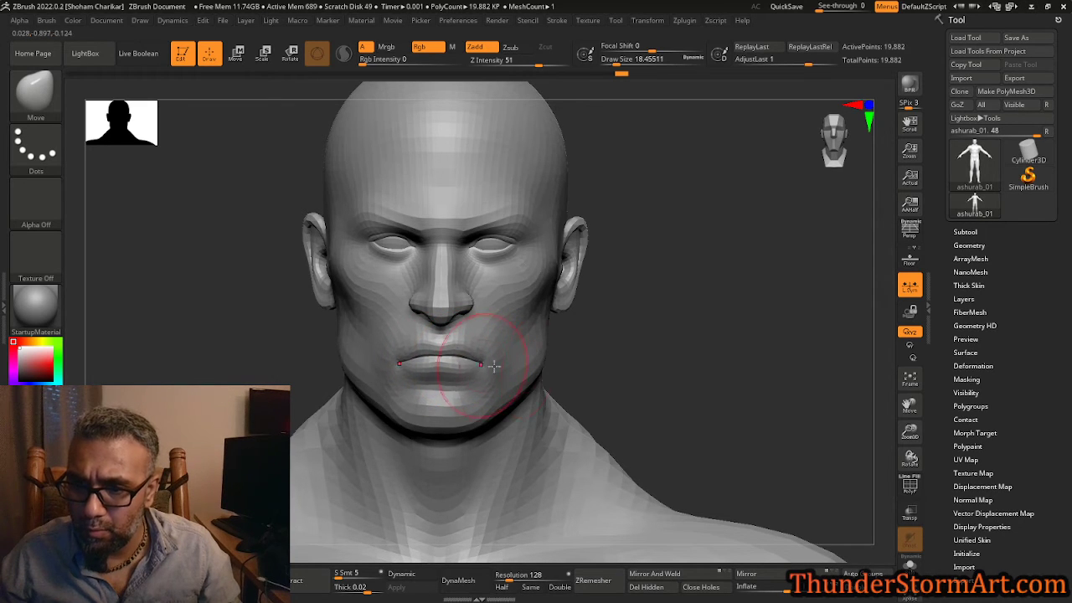
Check the face in profile and three-quarter views and refine the side of the jaw with the Move brush.
drag(657, 352, 572, 357)
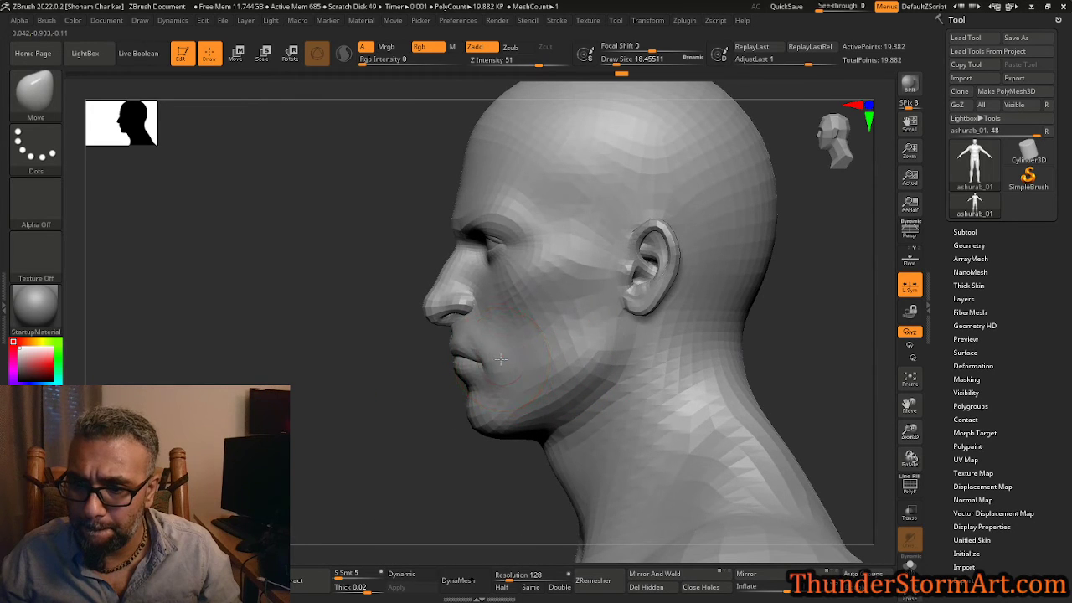
mouse_move(395, 378)
mouse_down()
mouse_move(482, 377)
mouse_move(684, 333)
mouse_move(611, 383)
mouse_move(464, 427)
mouse_up()
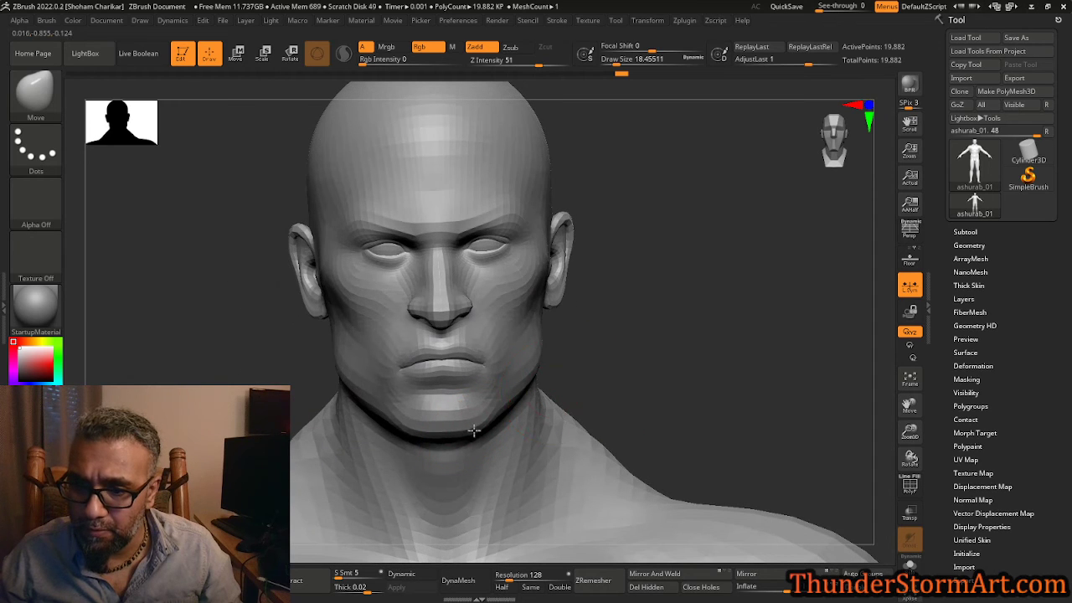
drag(711, 333, 753, 402)
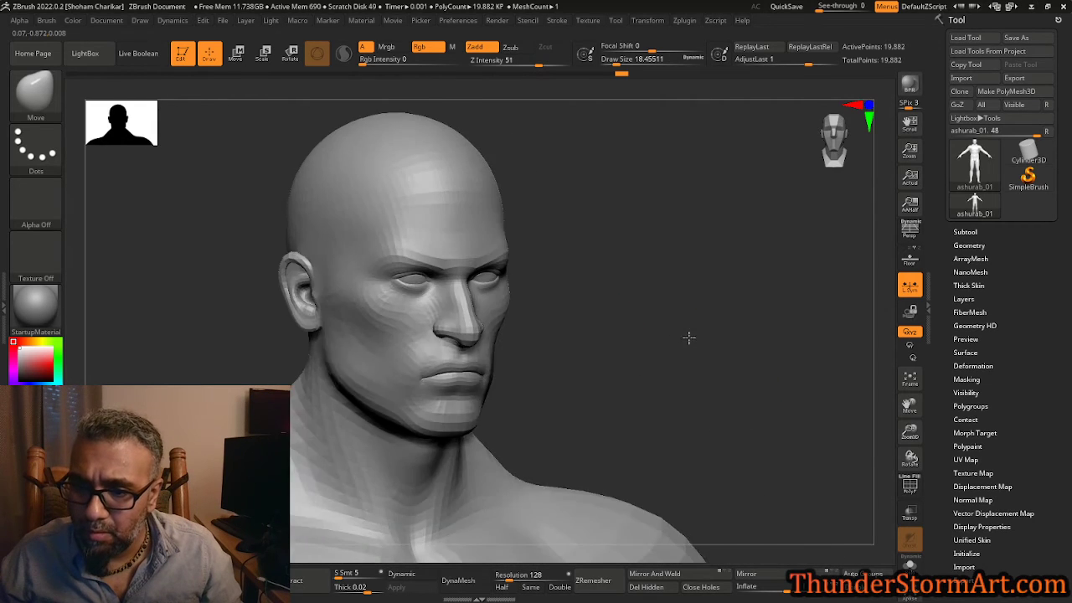
drag(689, 337, 679, 337)
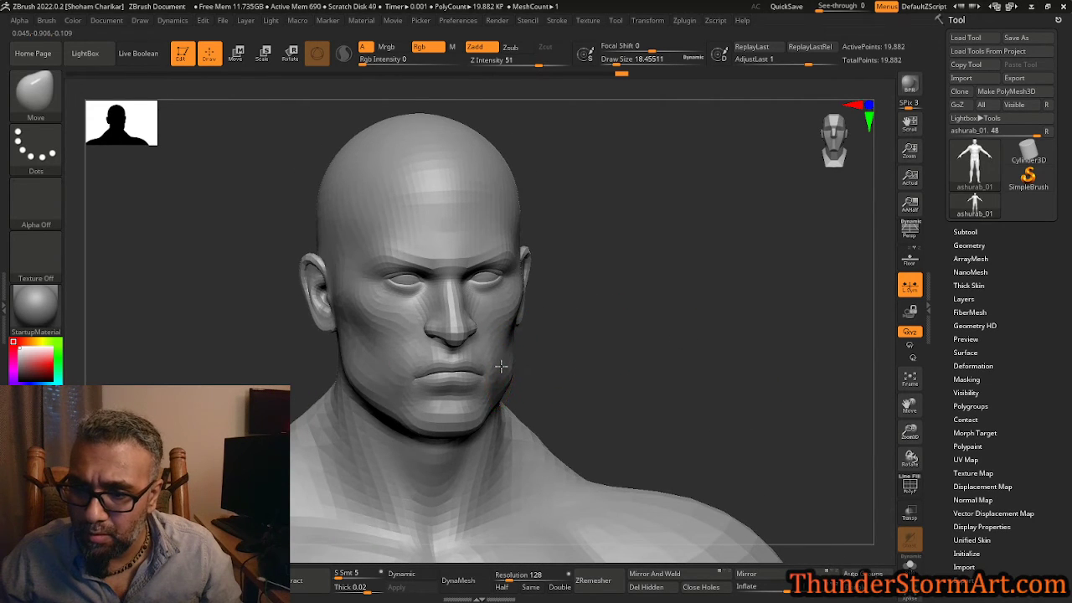
mouse_move(500, 366)
mouse_down()
mouse_move(596, 352)
mouse_move(534, 350)
mouse_up()
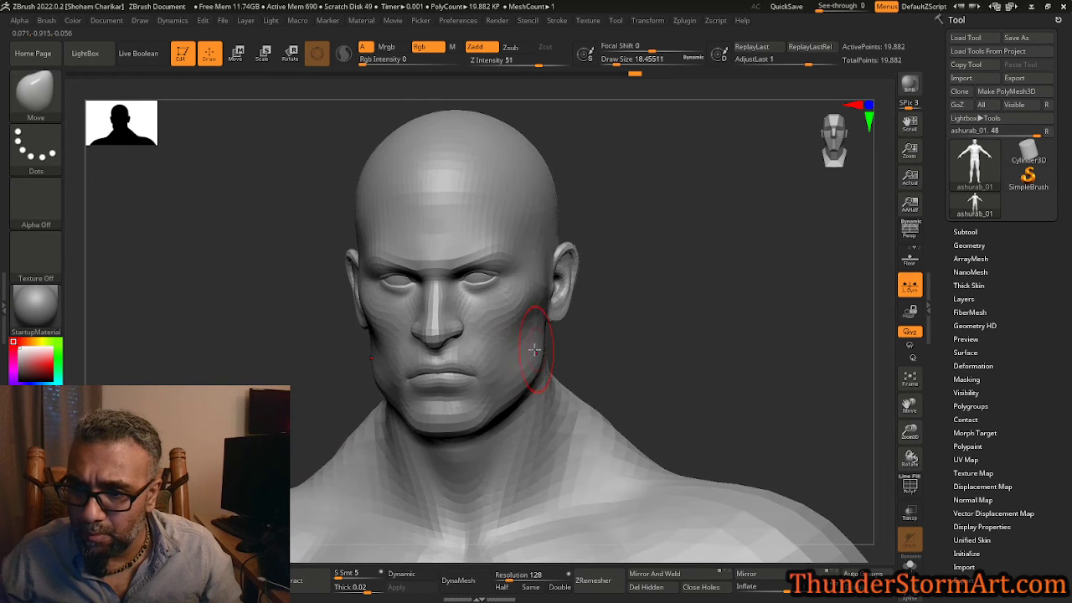
Reshape the upper edges and lobes of the ears from the front with the Move brush.
mouse_move(676, 316)
mouse_down()
mouse_move(661, 307)
mouse_move(746, 310)
mouse_up()
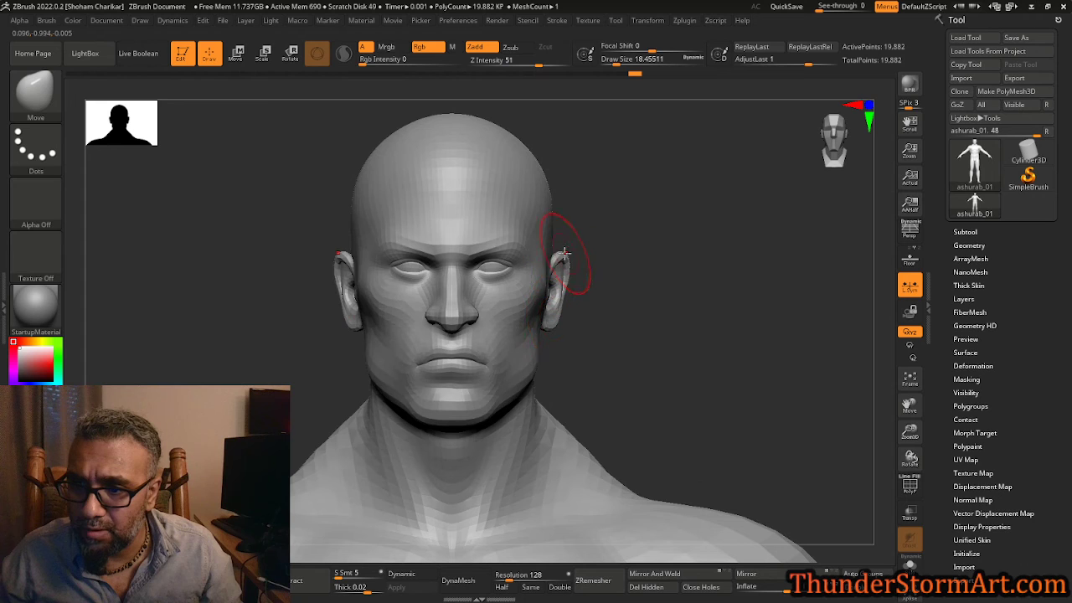
drag(565, 251, 565, 257)
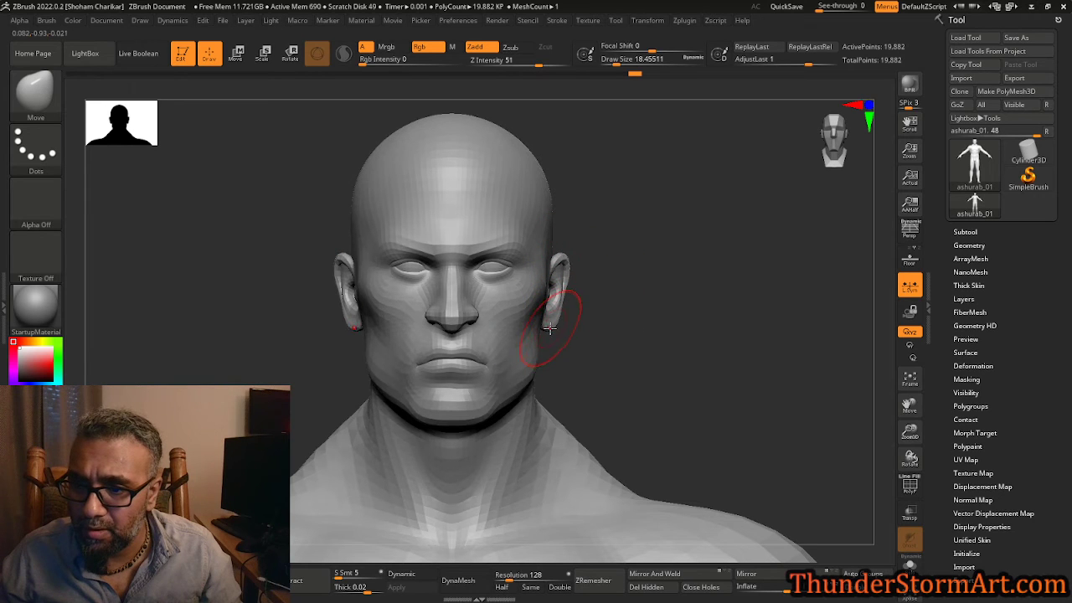
mouse_move(551, 329)
mouse_down()
mouse_move(606, 316)
mouse_move(548, 319)
mouse_up()
Adjust the sides of the neck and the trapezius slope from behind with the Move brush at draw size 34.46.
mouse_move(425, 325)
mouse_down()
mouse_move(615, 330)
mouse_move(584, 316)
mouse_move(601, 310)
mouse_move(547, 313)
mouse_move(660, 258)
mouse_move(707, 257)
mouse_move(558, 296)
mouse_up()
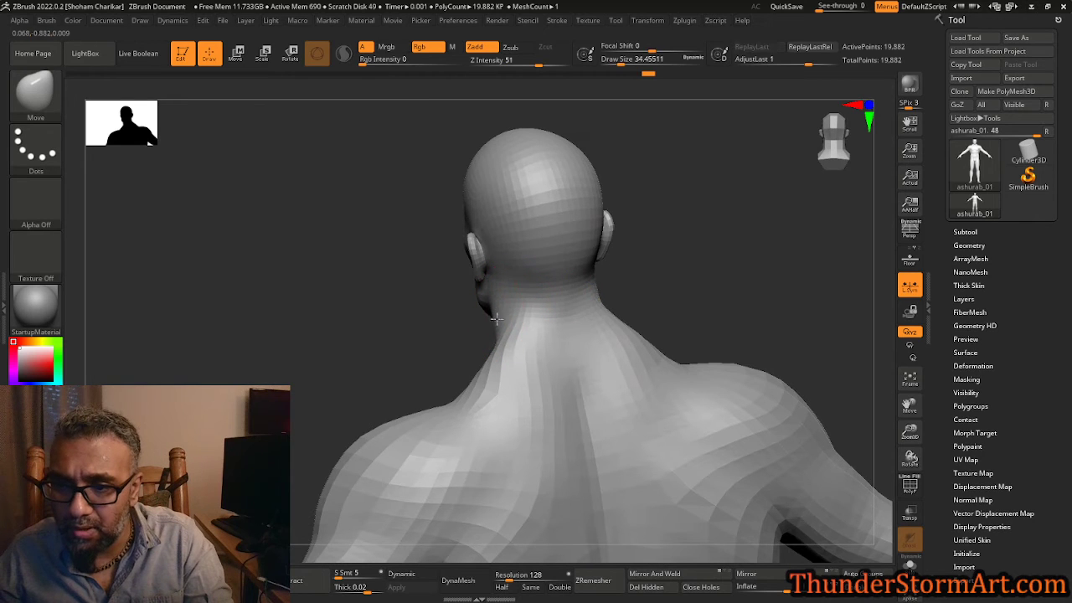
drag(497, 320, 498, 336)
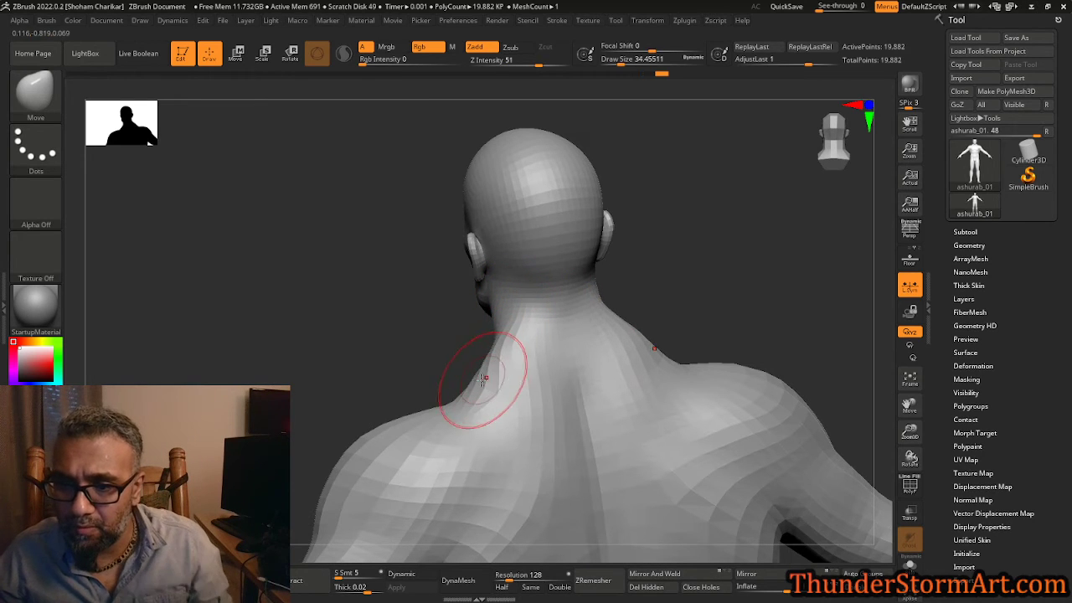
drag(478, 382, 473, 385)
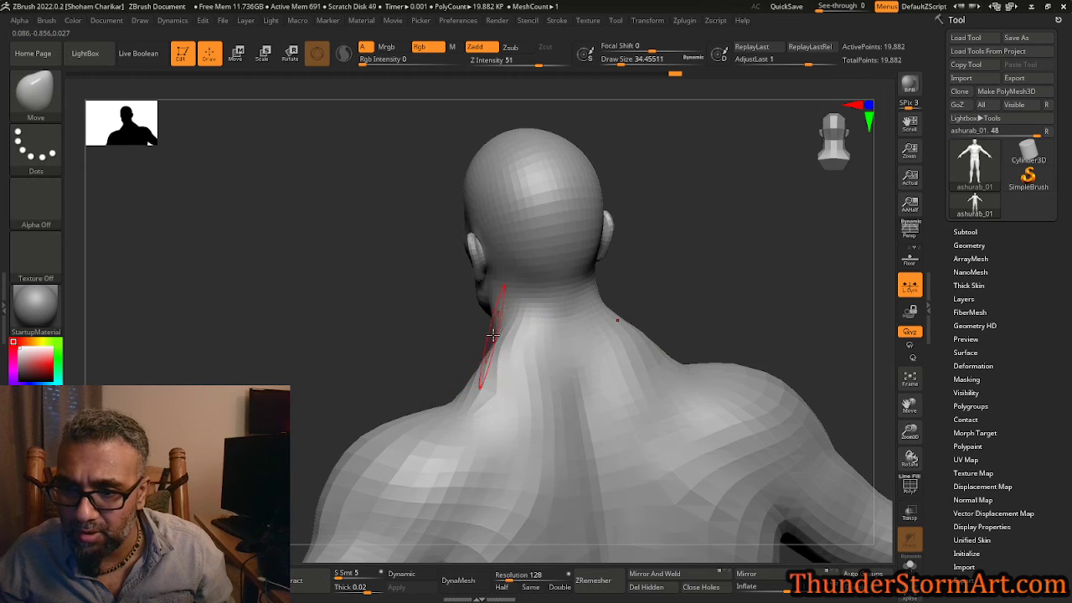
Refine the upper arms from the front and three-quarter views with the Move brush at draw sizes 58.46 and 46.46.
drag(393, 338, 494, 361)
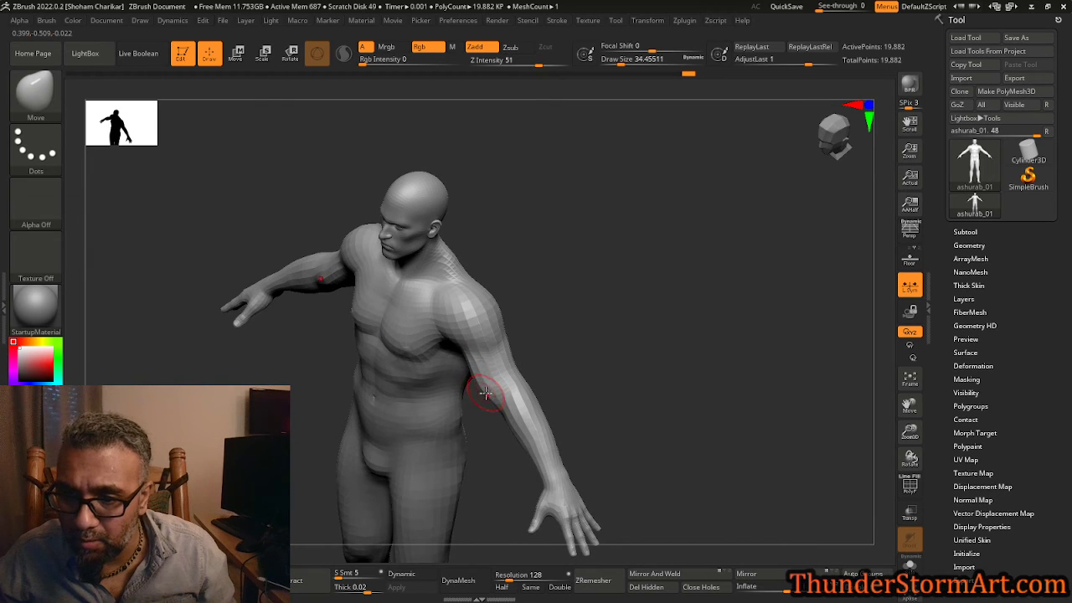
mouse_move(536, 377)
mouse_down()
mouse_move(603, 347)
mouse_move(629, 297)
mouse_move(561, 350)
mouse_move(609, 409)
mouse_move(491, 393)
mouse_up()
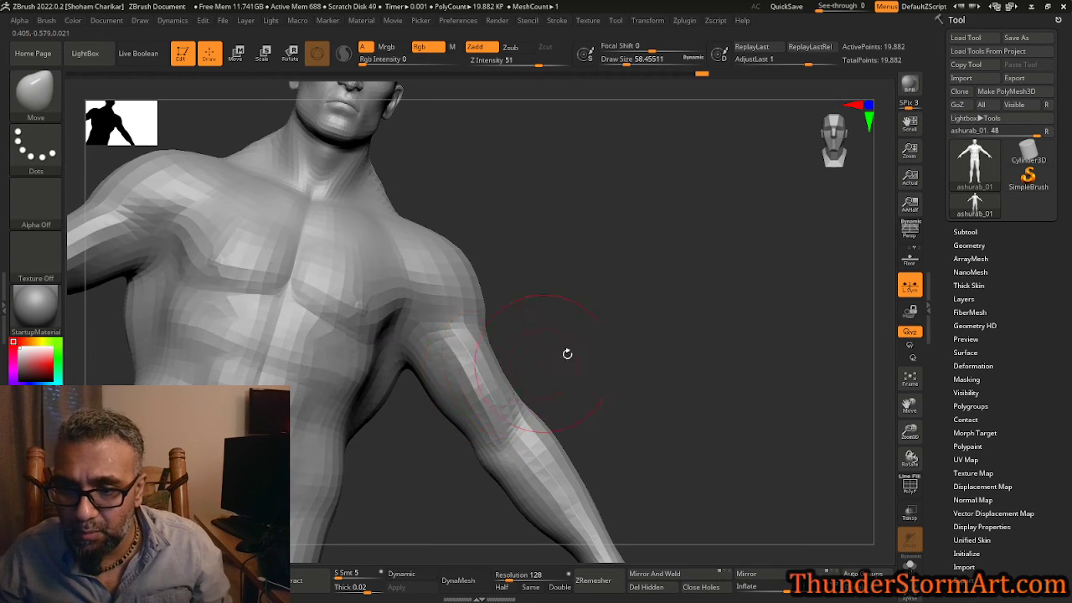
drag(567, 354, 525, 366)
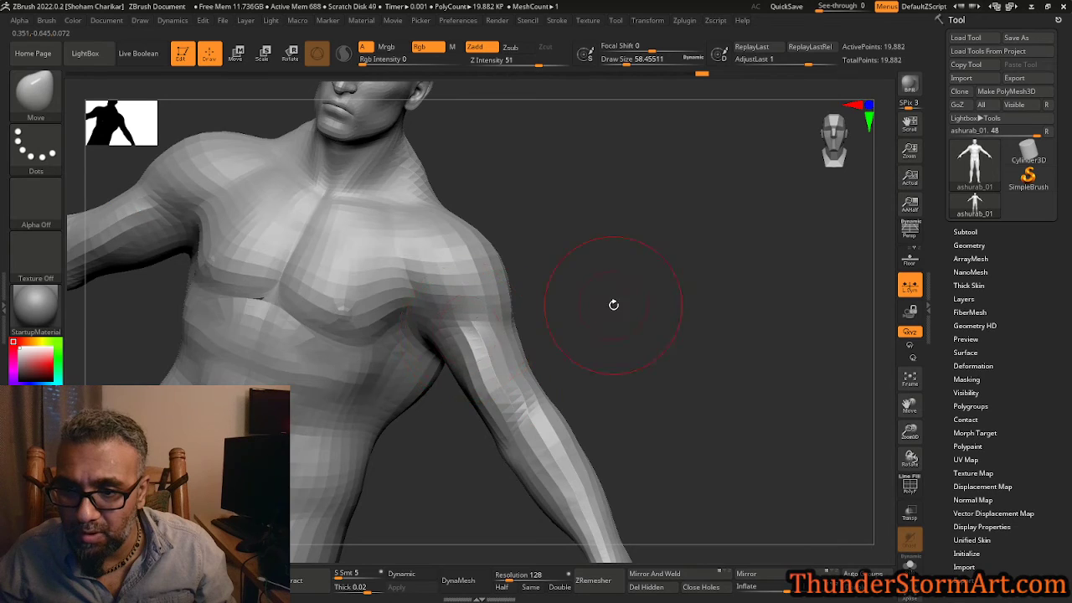
mouse_move(614, 305)
mouse_down()
mouse_move(594, 333)
mouse_move(509, 332)
mouse_move(479, 371)
mouse_up()
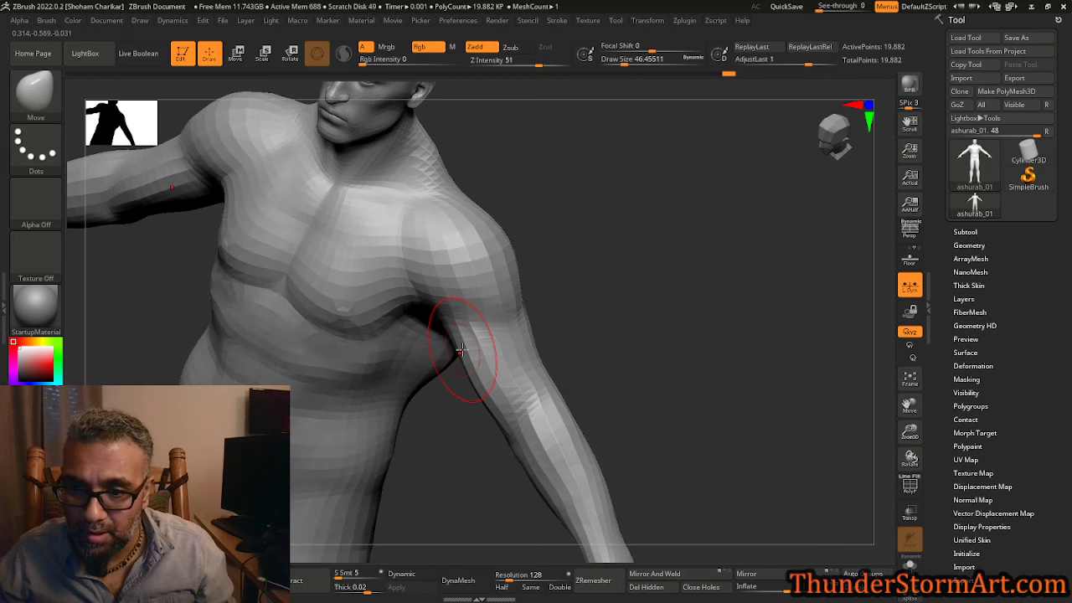
Try subdividing the mesh to 5.089 million polygons and pulling out an exaggerated biceps bulge with the Move brush.
key(ctrl+d)
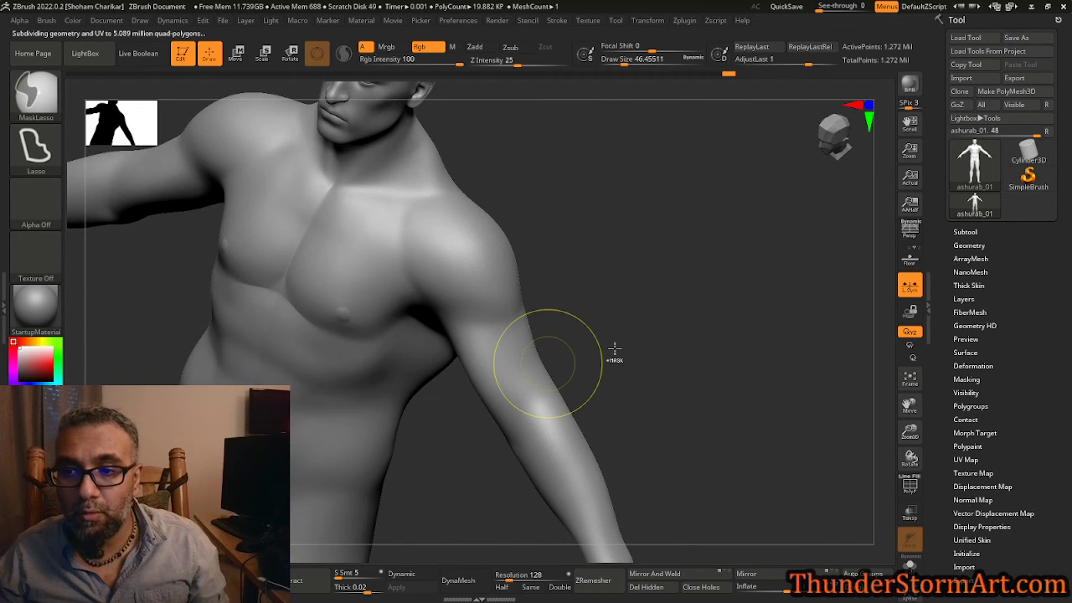
drag(474, 366, 445, 367)
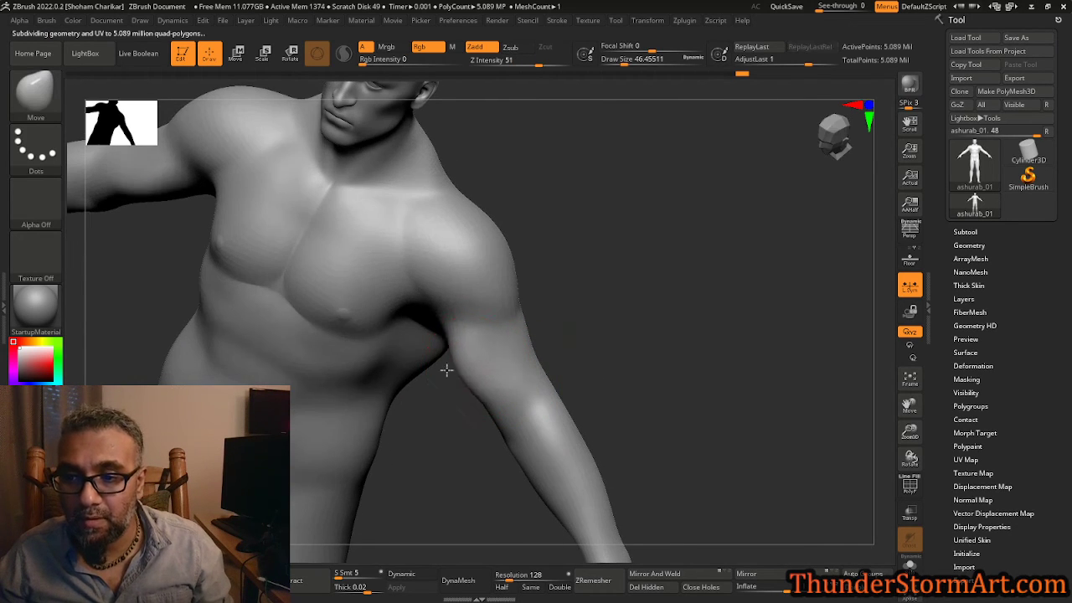
drag(483, 402, 495, 433)
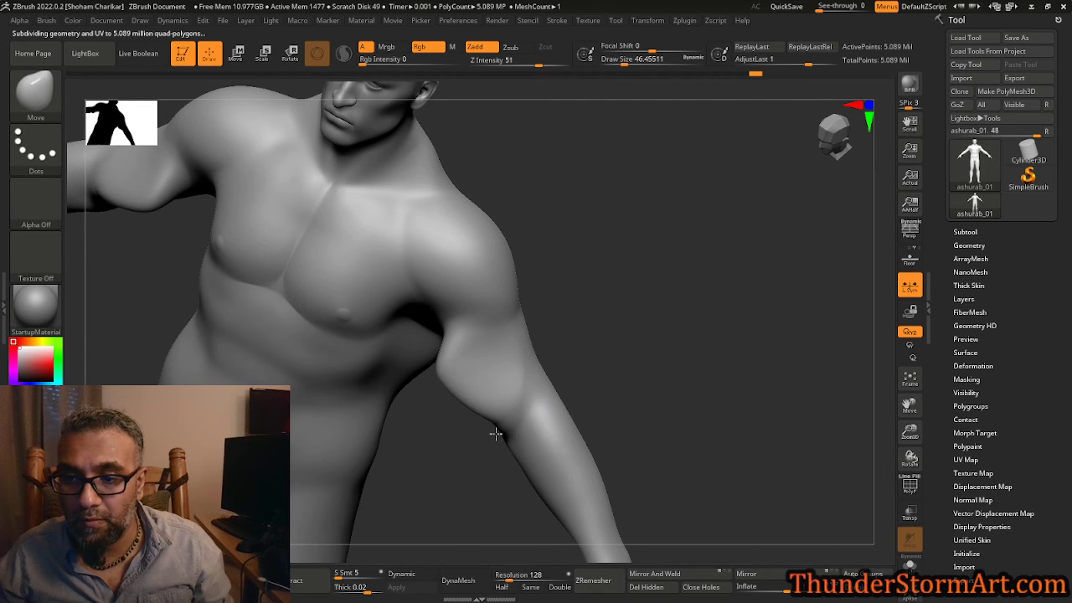
drag(586, 377, 650, 341)
drag(503, 352, 555, 352)
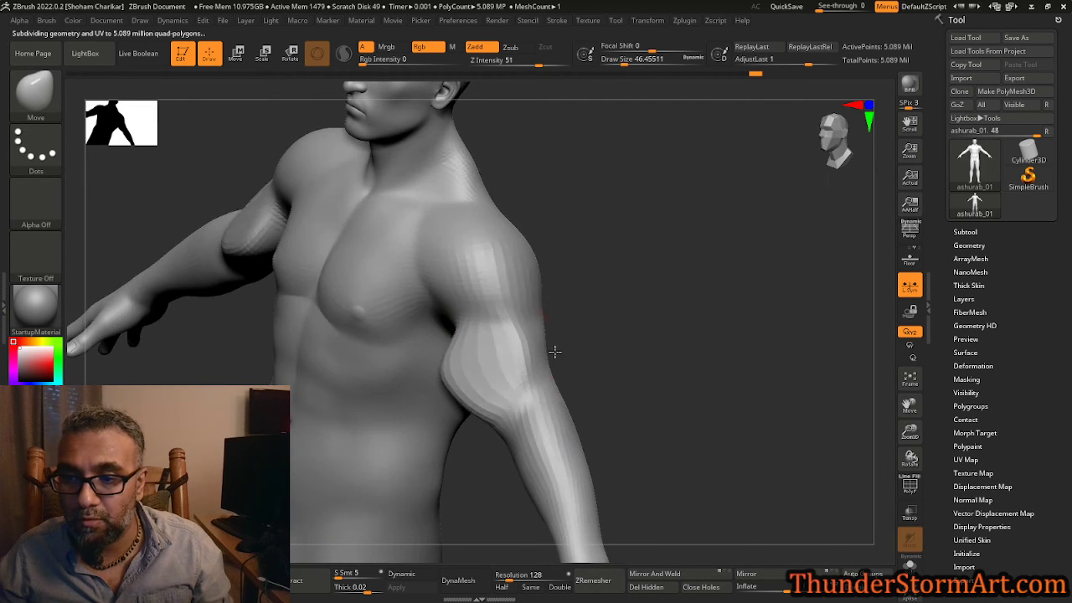
Undo the biceps bulge and the mesh subdivisions to return to the low-resolution base mesh.
key(ctrl)
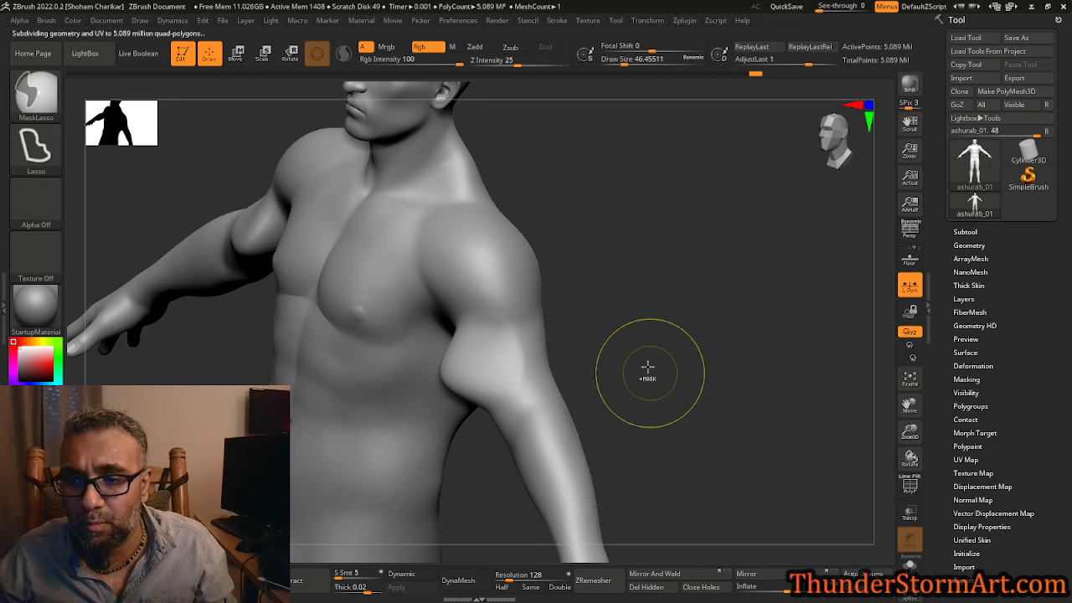
key(shift+d)
mouse_move(637, 366)
mouse_down()
mouse_move(723, 335)
mouse_move(700, 362)
mouse_move(695, 354)
mouse_move(730, 338)
mouse_up()
key(ctrl+z)
key(ctrl+z)
key(ctrl+z)
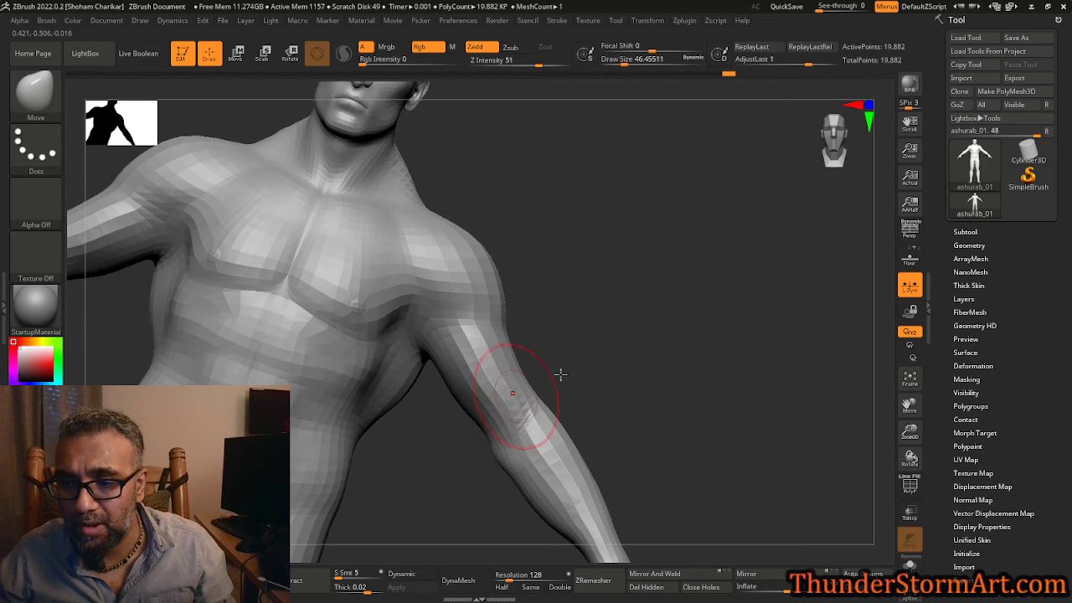
Reshape the armpit and the side of the chest with the Move brush at draw size 46.46.
drag(561, 374, 548, 339)
drag(438, 326, 436, 316)
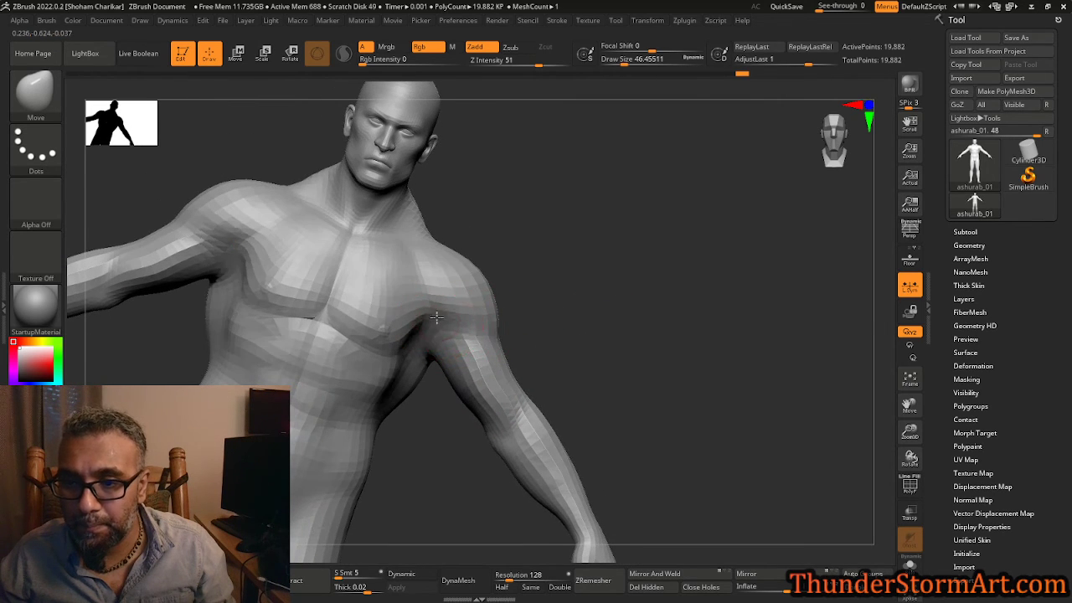
mouse_move(515, 316)
mouse_down()
mouse_move(596, 313)
mouse_move(557, 352)
mouse_move(617, 391)
mouse_move(618, 410)
mouse_up()
right_click(558, 385)
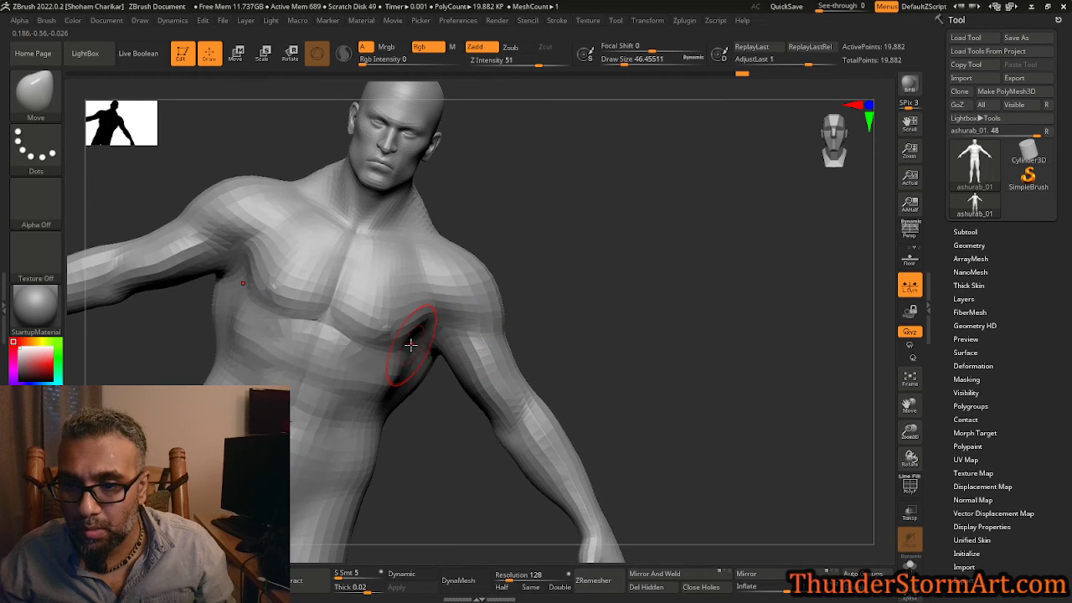
drag(578, 369, 555, 390)
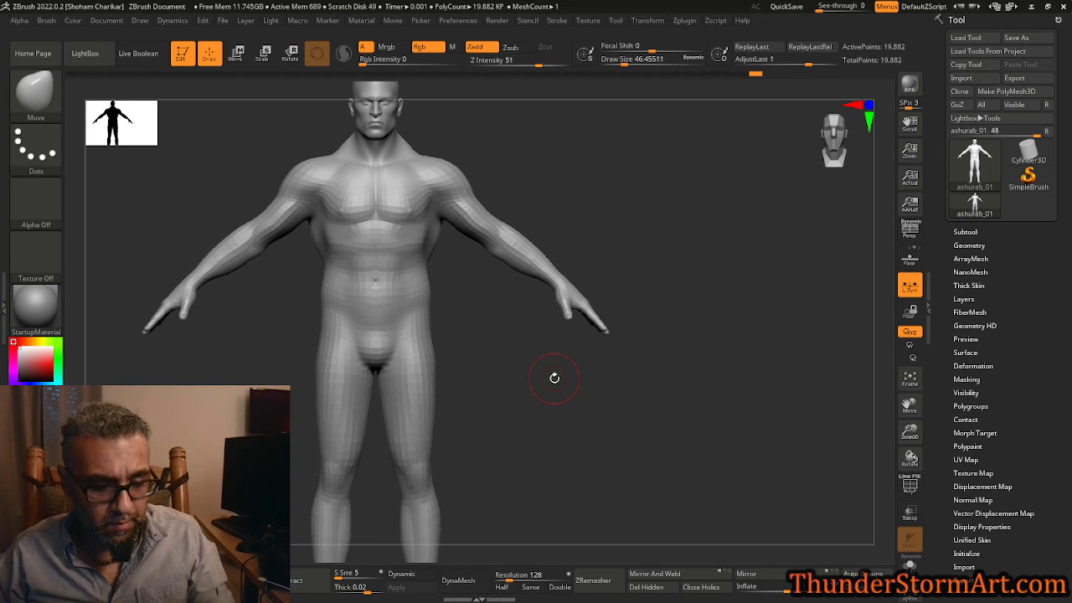
Define the crease between chest and arm with the DamStandard brush at draw size 23.31.
key(b)
key(d)
key(s)
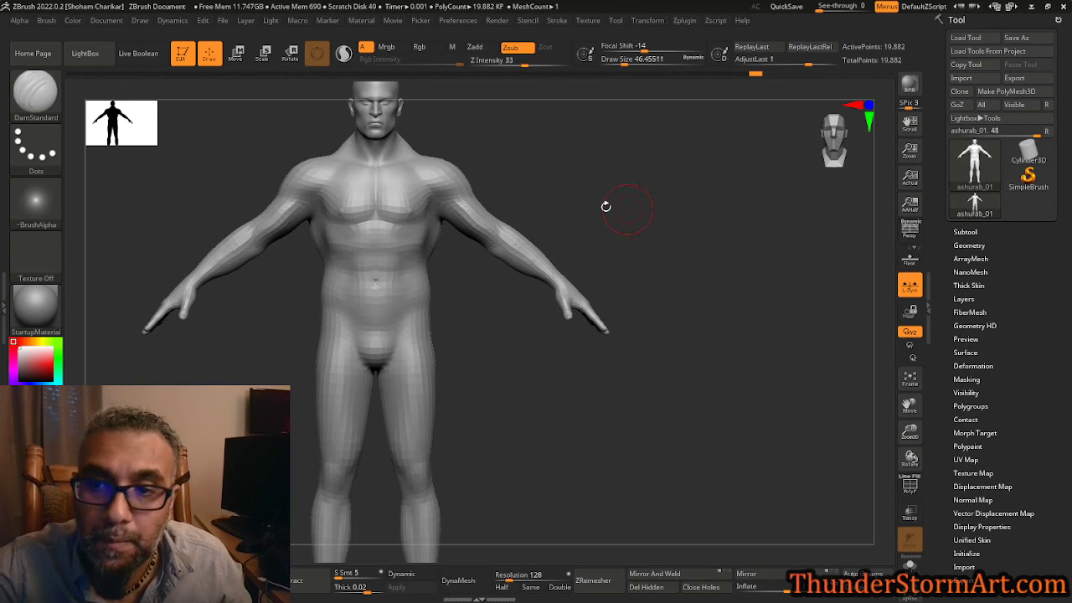
key(s)
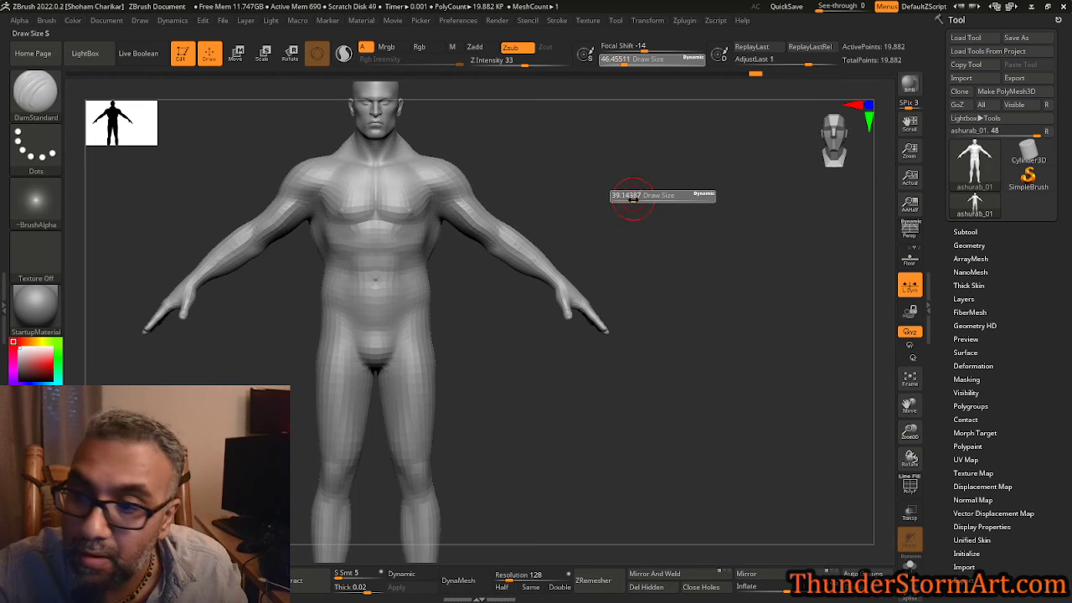
click(628, 197)
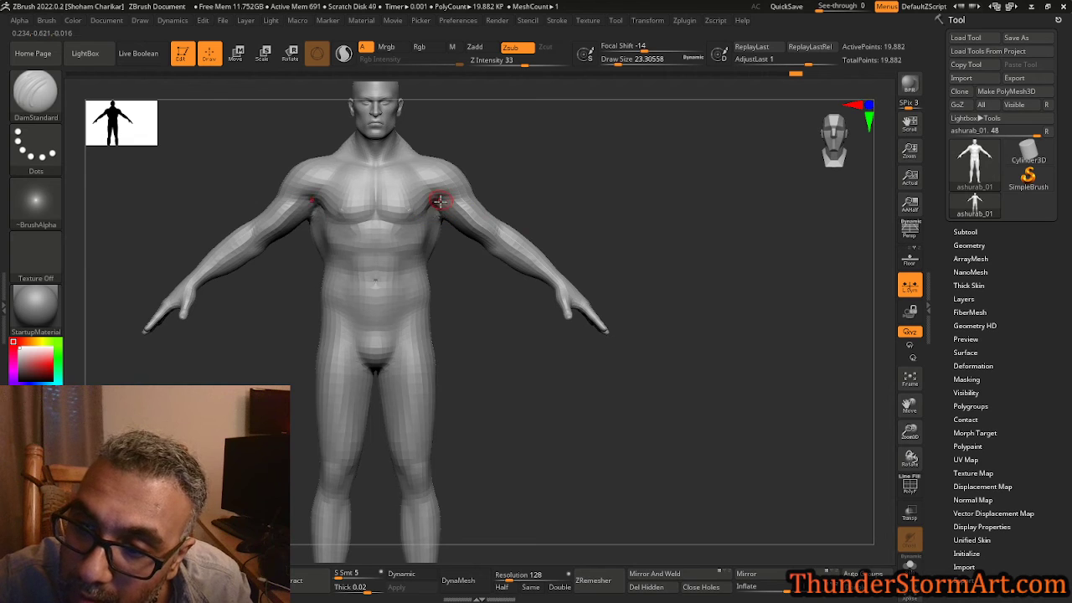
key(shift)
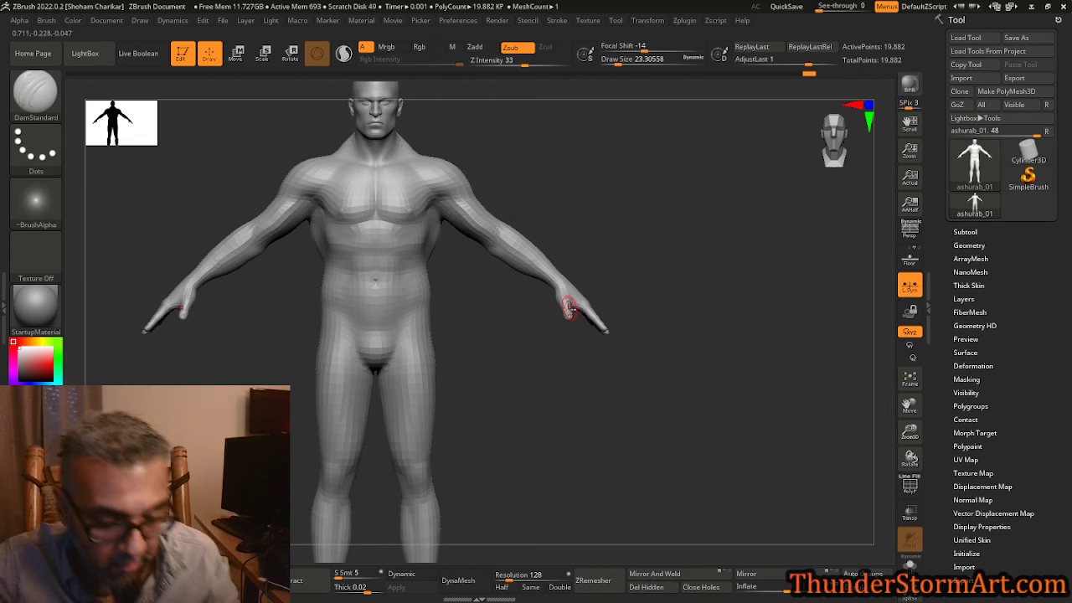
Switch to the Inflat brush with draw size 158.1 and add volume along the front of the thighs.
key(b)
key(i)
key(n)
key(s)
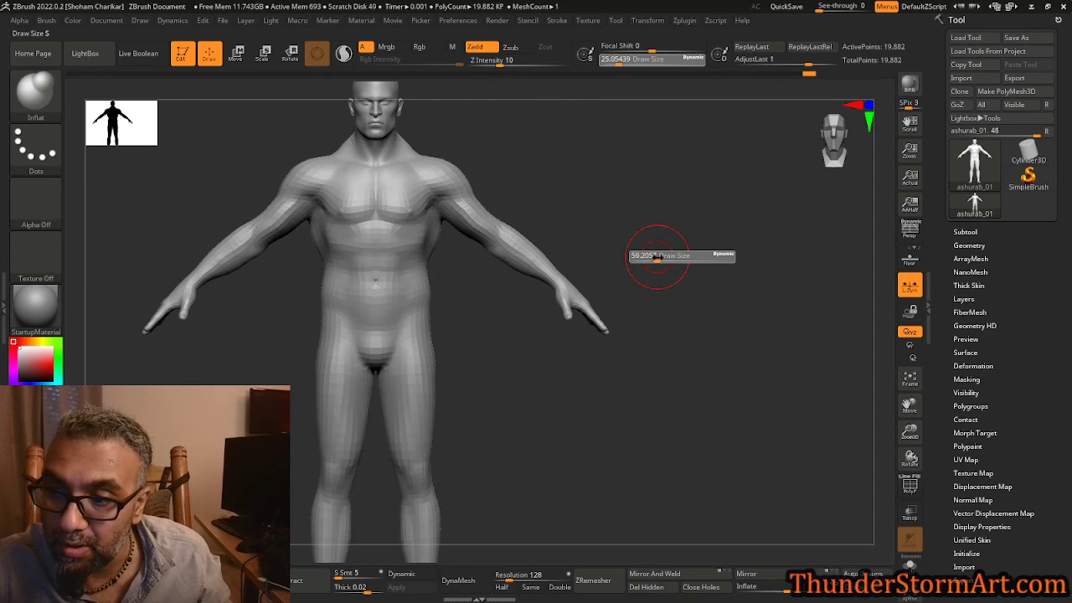
drag(661, 258, 675, 256)
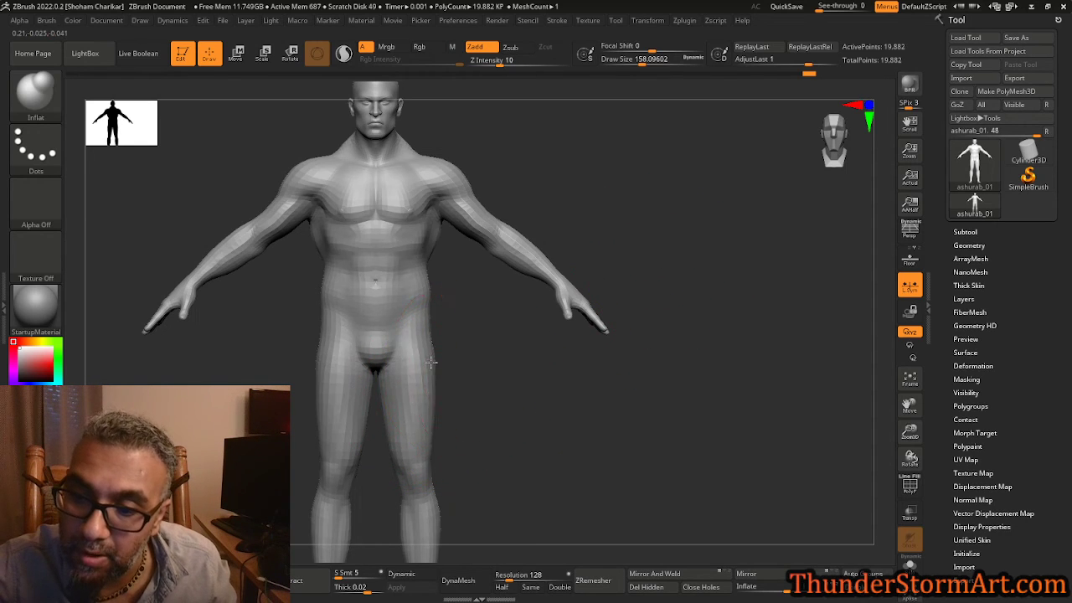
mouse_move(430, 363)
mouse_down()
mouse_move(429, 411)
mouse_move(417, 391)
mouse_move(418, 426)
mouse_up()
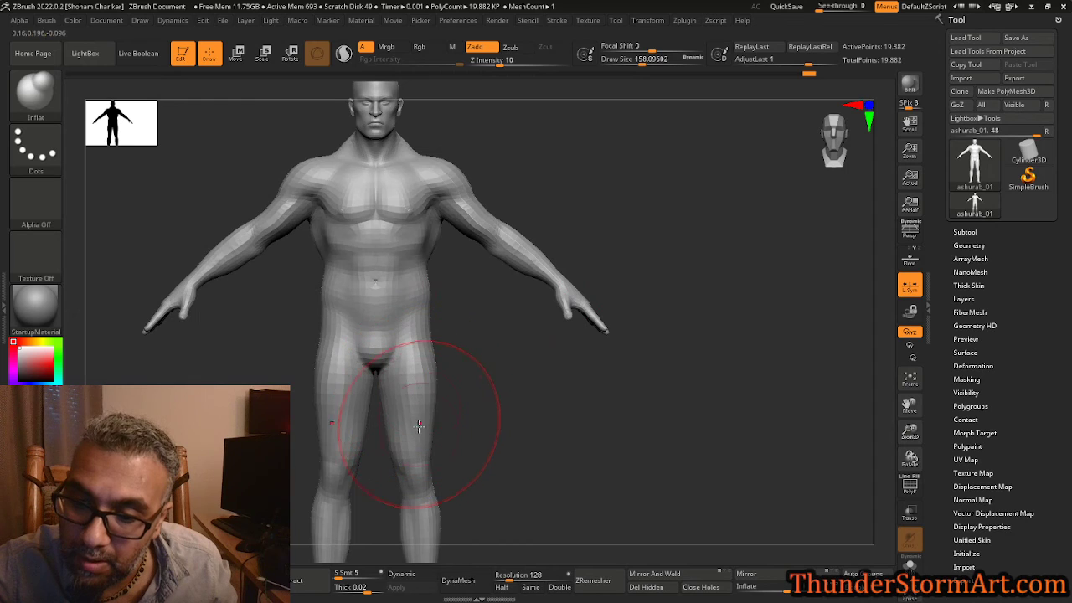
Work down the legs with the Inflat brush, undo the stray lower-thigh stroke and fill out the hips and upper thighs.
alt+drag(486, 452, 496, 298)
drag(417, 376, 408, 375)
key(ctrl+z)
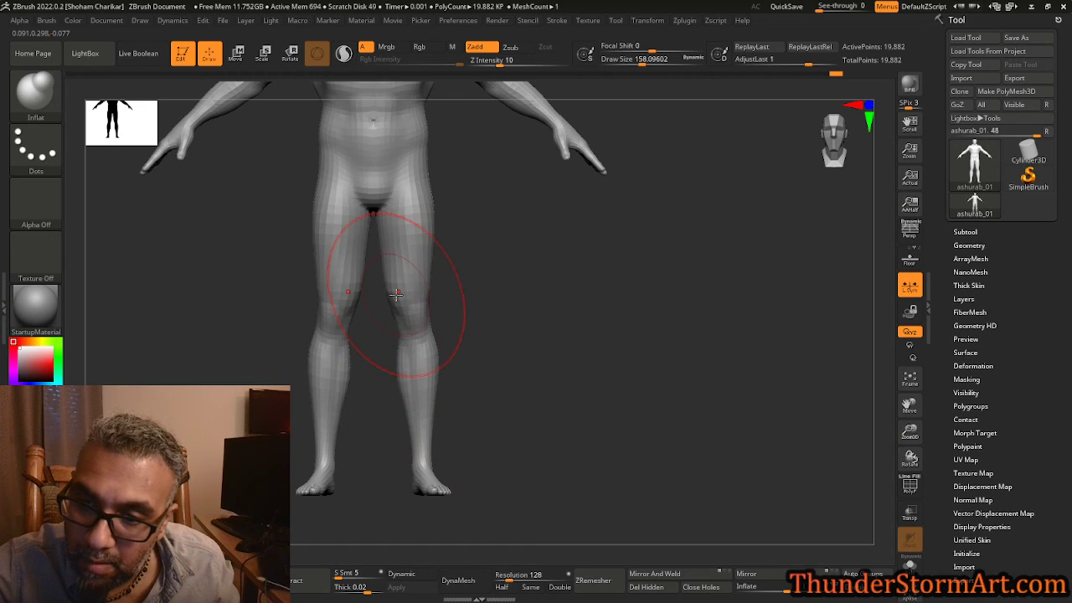
alt+drag(490, 260, 526, 379)
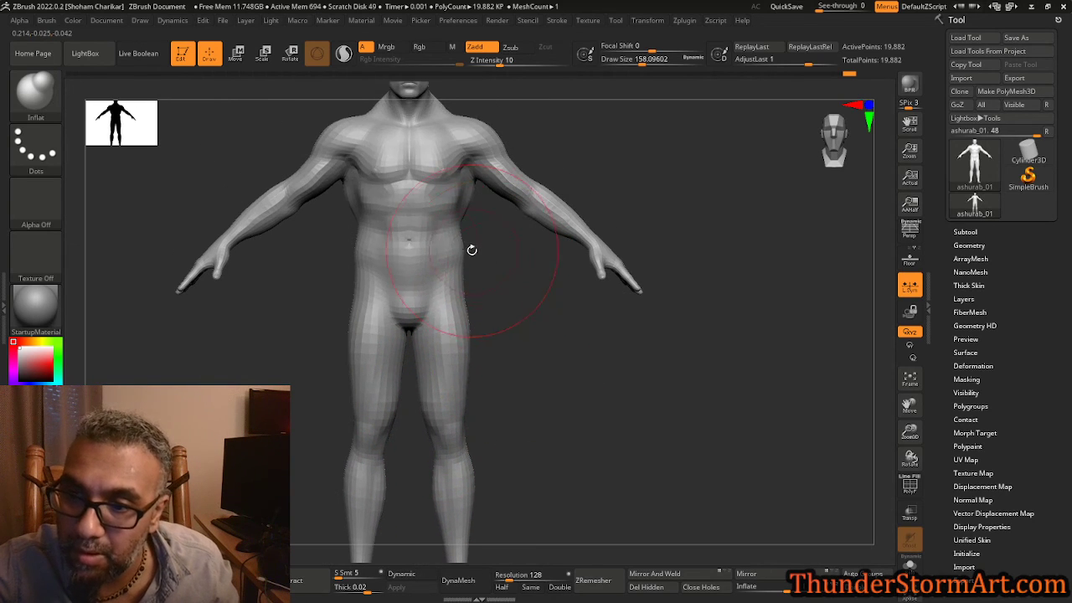
drag(460, 313, 439, 327)
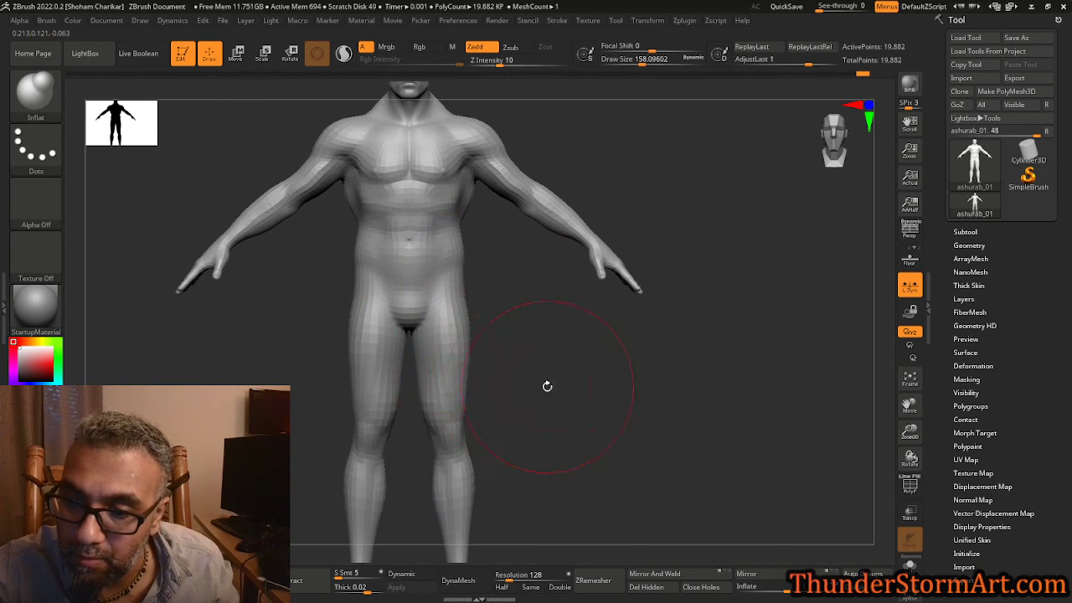
Adjust the volume of the calves from the side view with the Inflat brush.
drag(547, 386, 493, 369)
drag(604, 319, 596, 256)
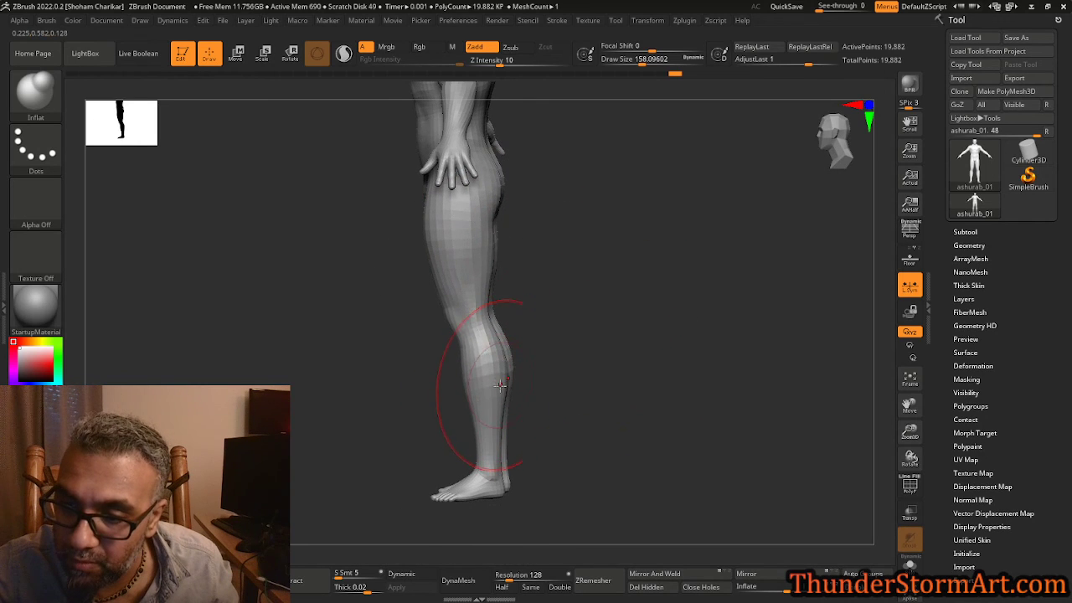
alt+click(511, 404)
alt+drag(560, 286, 560, 407)
mouse_move(577, 370)
mouse_down()
mouse_move(582, 383)
mouse_move(593, 365)
mouse_up()
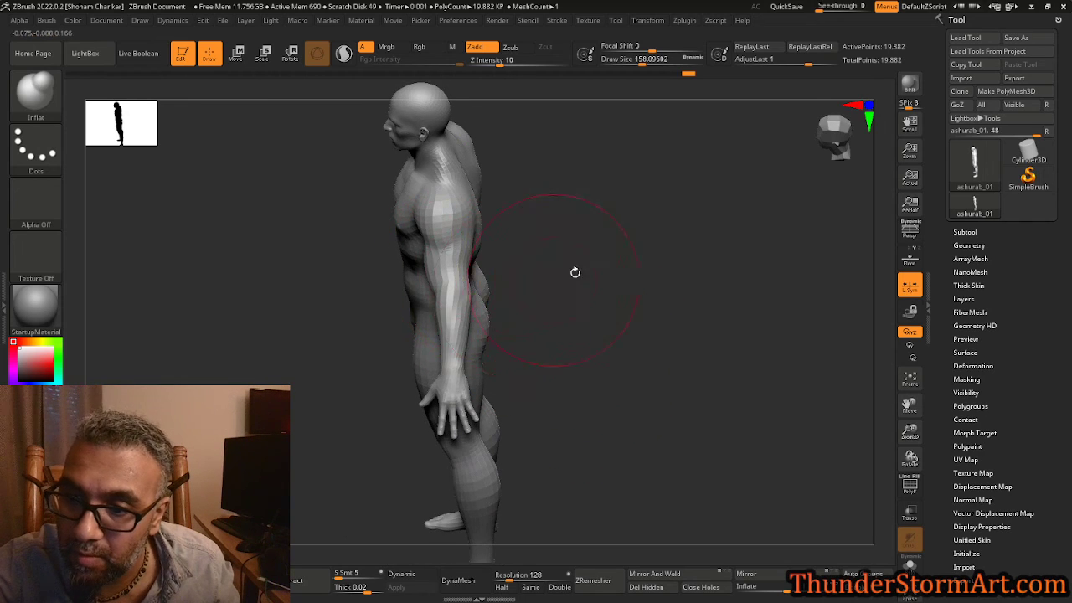
Turn on the perspective view and bring the figure's back into view.
drag(574, 271, 550, 248)
alt+drag(615, 250, 668, 332)
key(p)
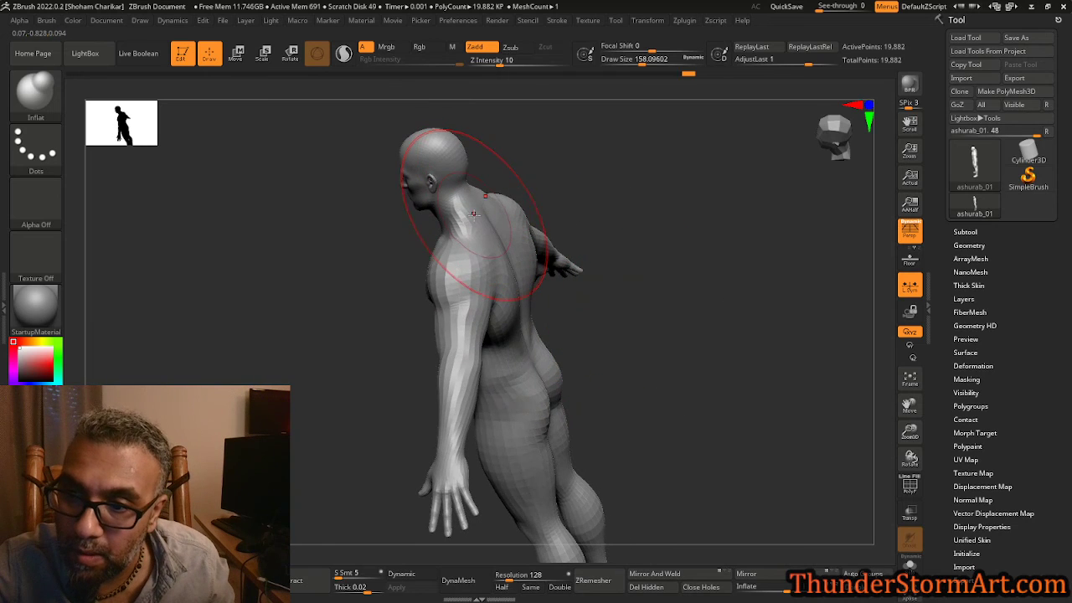
mouse_move(543, 169)
shift+mouse_down()
mouse_move(648, 182)
mouse_move(661, 201)
mouse_move(630, 198)
mouse_move(670, 276)
mouse_move(596, 268)
mouse_move(632, 207)
mouse_move(610, 211)
shift+mouse_up()
key(shift)
Switch to the Move Topological brush, set the draw size to 77.02 and reshape the trapezius from behind.
key(b)
key(m)
key(t)
key(s)
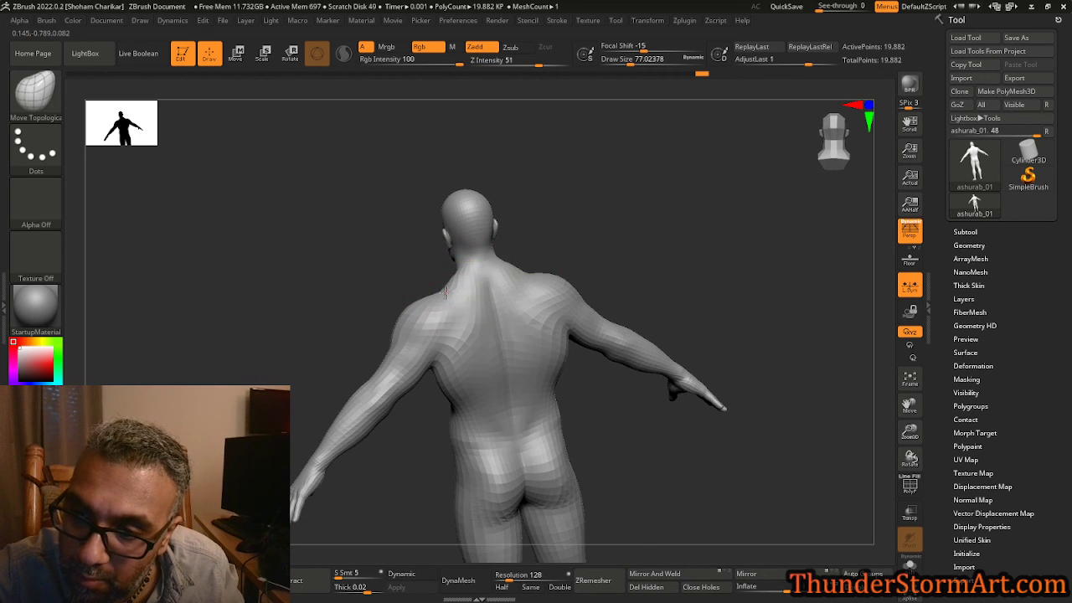
Show the whole figure from the front and set the see-through to 17 to reveal the reference drawing.
mouse_move(604, 216)
mouse_down()
mouse_move(644, 198)
mouse_move(641, 222)
mouse_move(666, 218)
mouse_move(629, 223)
mouse_move(631, 235)
mouse_move(646, 196)
mouse_move(620, 227)
mouse_move(642, 249)
mouse_move(656, 215)
mouse_move(664, 219)
mouse_move(623, 222)
mouse_move(648, 229)
mouse_move(640, 223)
mouse_move(635, 234)
mouse_move(644, 215)
mouse_move(656, 227)
mouse_up()
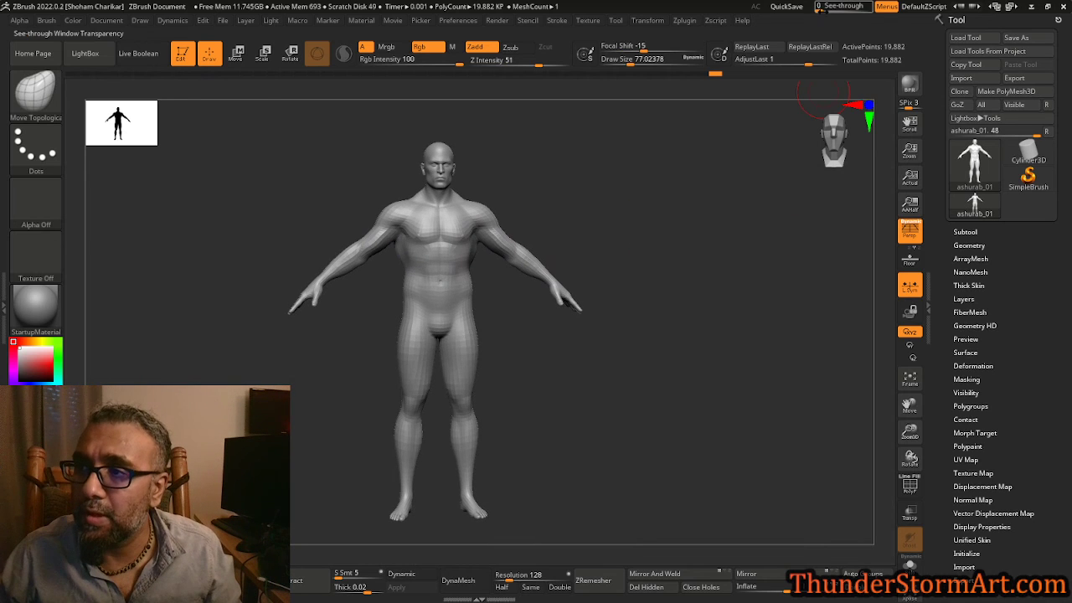
drag(821, 5, 827, 5)
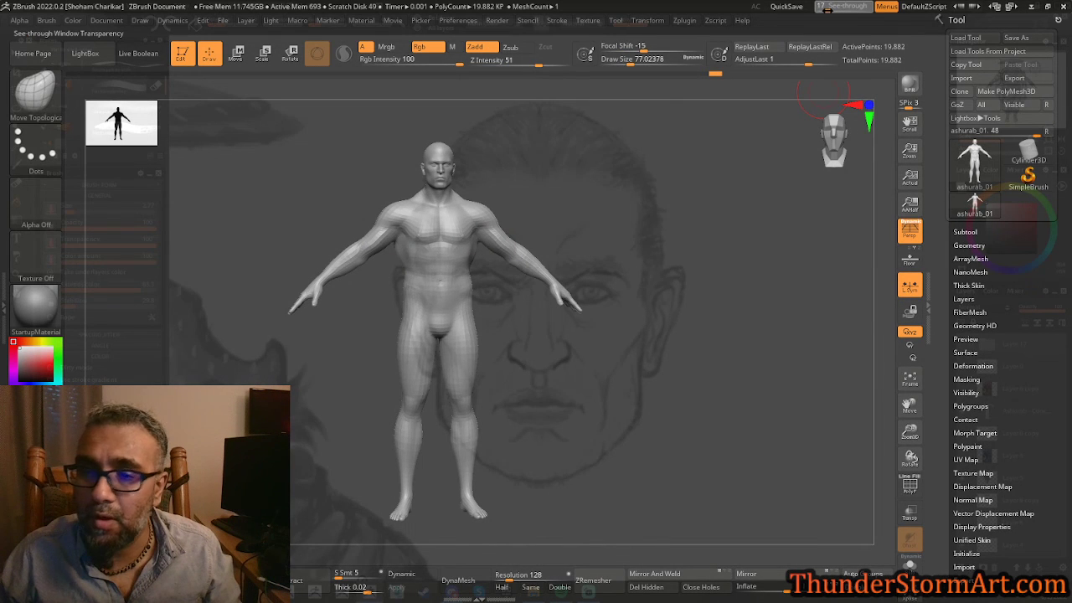